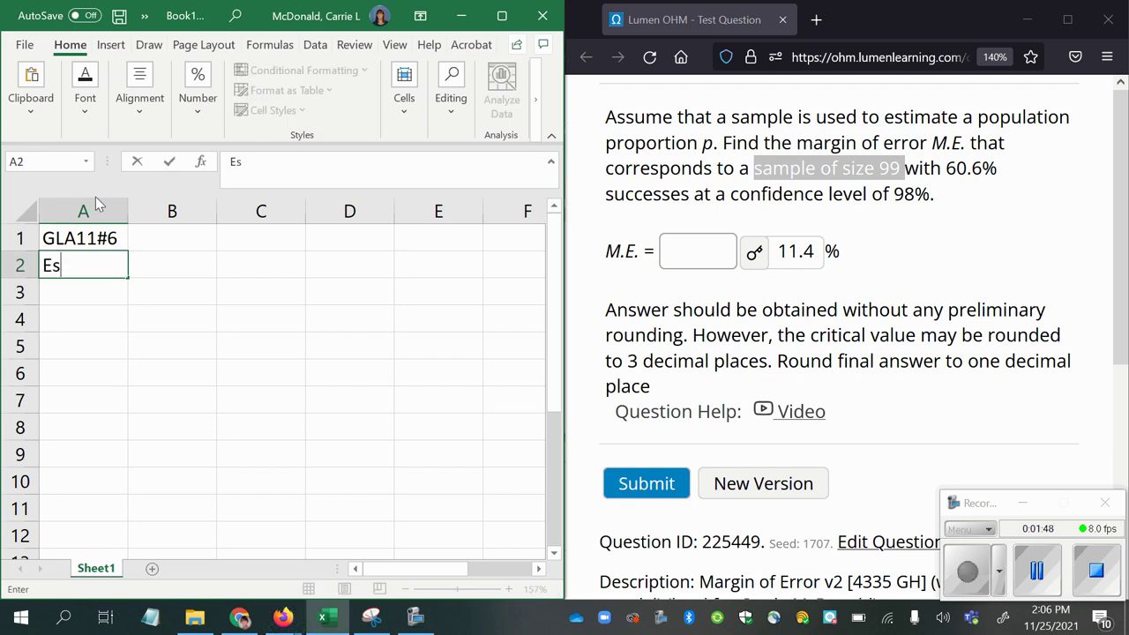
Step: Type the A2 heading 'Estimate p with an interval' and reword it to 'Confidence Interval'
{"action": "type", "text": "timate"}
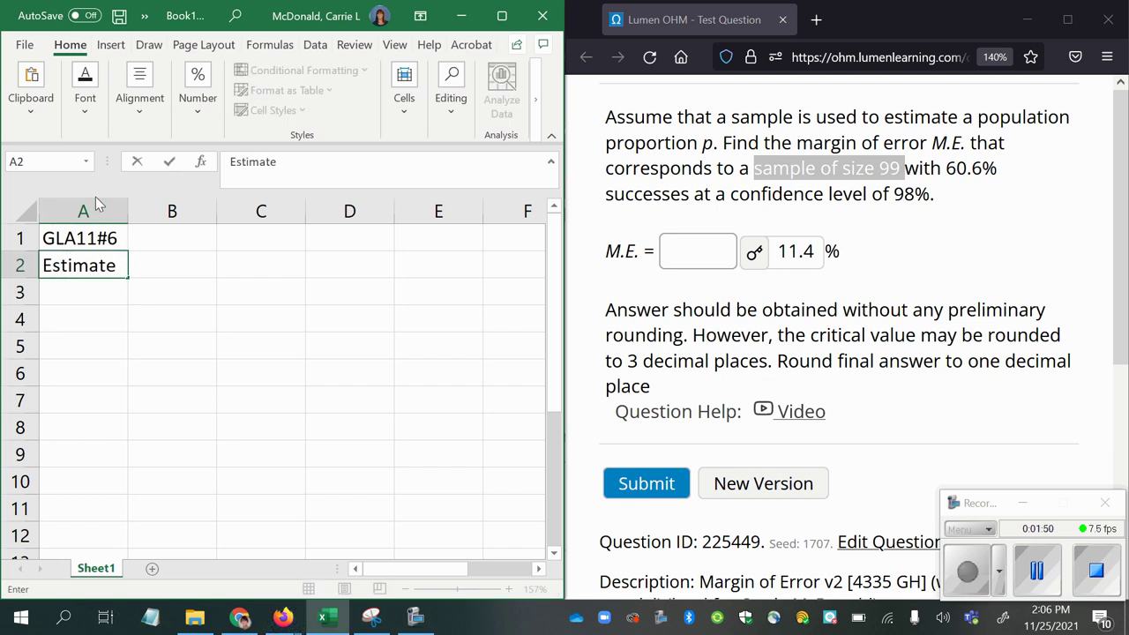
{"action": "type", "text": " p with an i"}
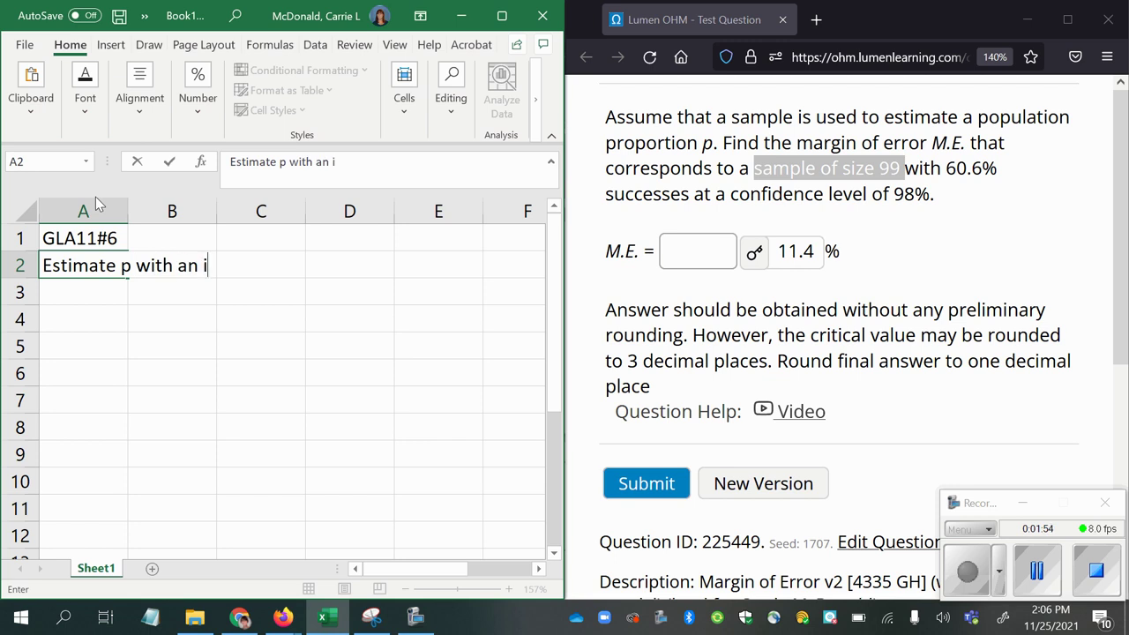
{"action": "type", "text": "nterval"}
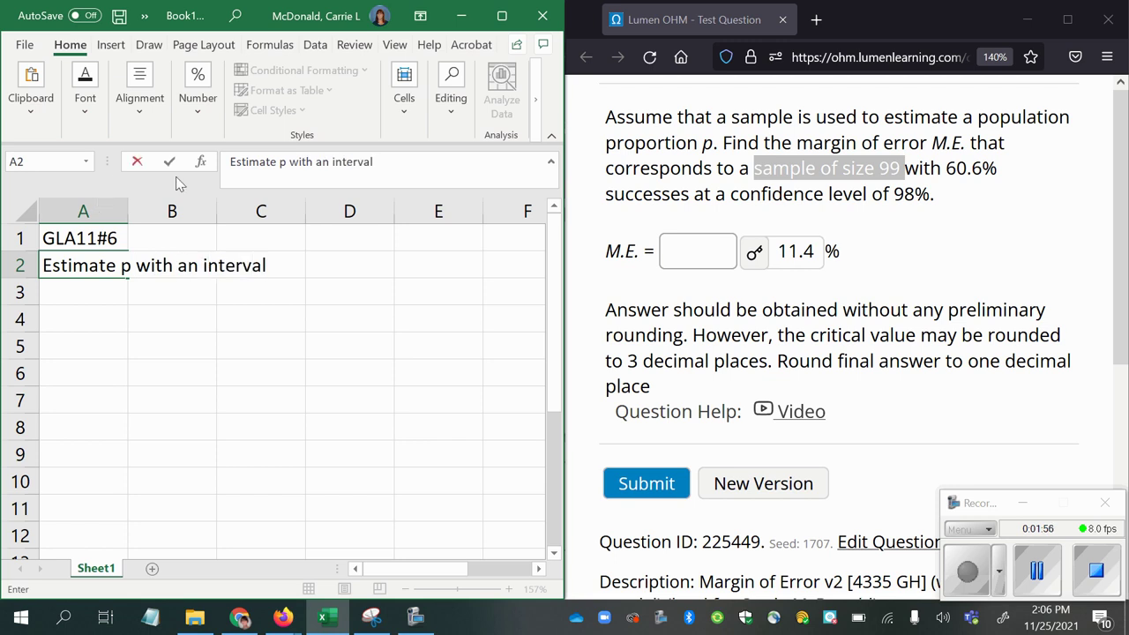
{"action": "left_click", "coordinate": [206, 266]}
{"action": "key", "text": "BackSpace"}
{"action": "type", "text": "I"}
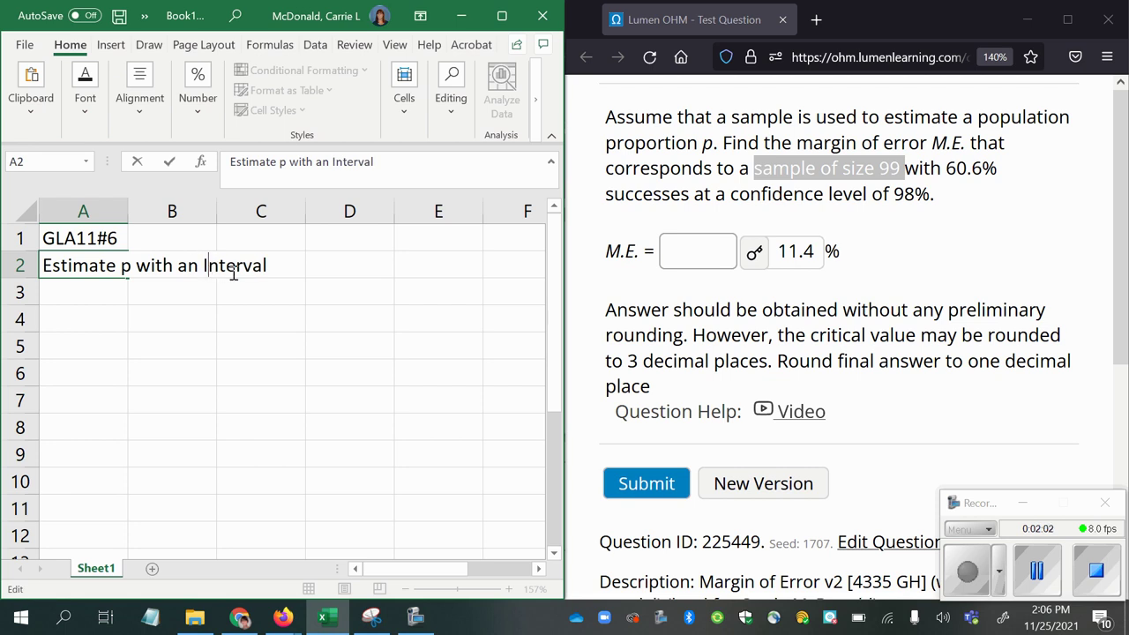
{"action": "type", "text": "Confidence"}
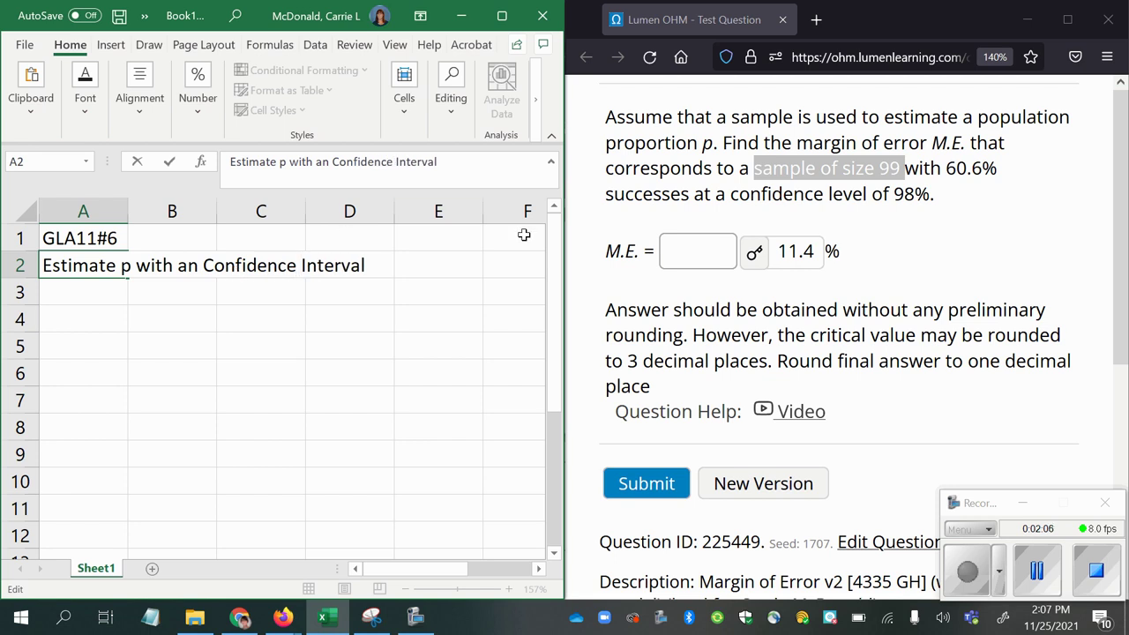
{"action": "left_click", "coordinate": [376, 265]}
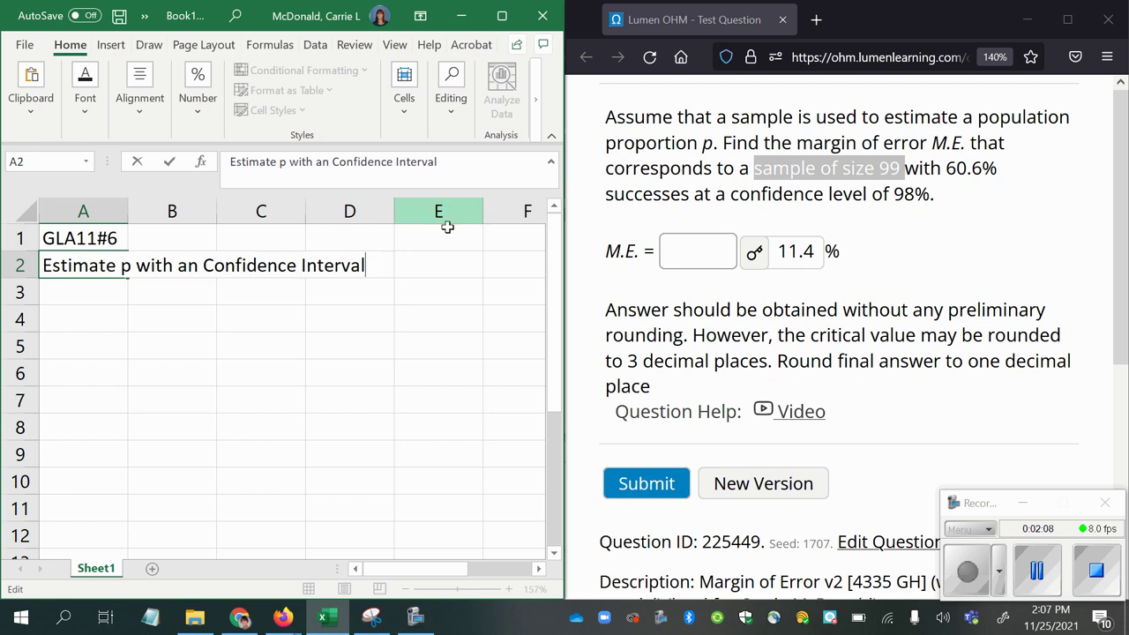
{"action": "type", "text": "estimate."}
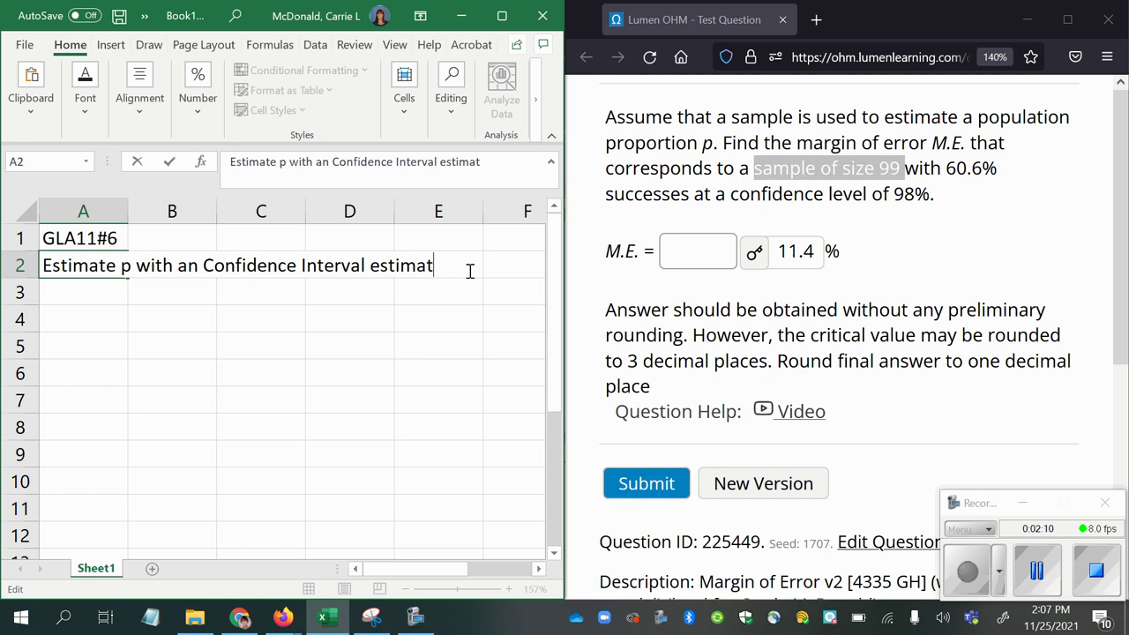
{"action": "key", "text": "BackSpace"}
{"action": "key", "text": "BackSpace"}
{"action": "key", "text": "BackSpace"}
{"action": "key", "text": "BackSpace"}
{"action": "key", "text": "BackSpace"}
{"action": "key", "text": "BackSpace"}
{"action": "key", "text": "BackSpace"}
{"action": "key", "text": "BackSpace"}
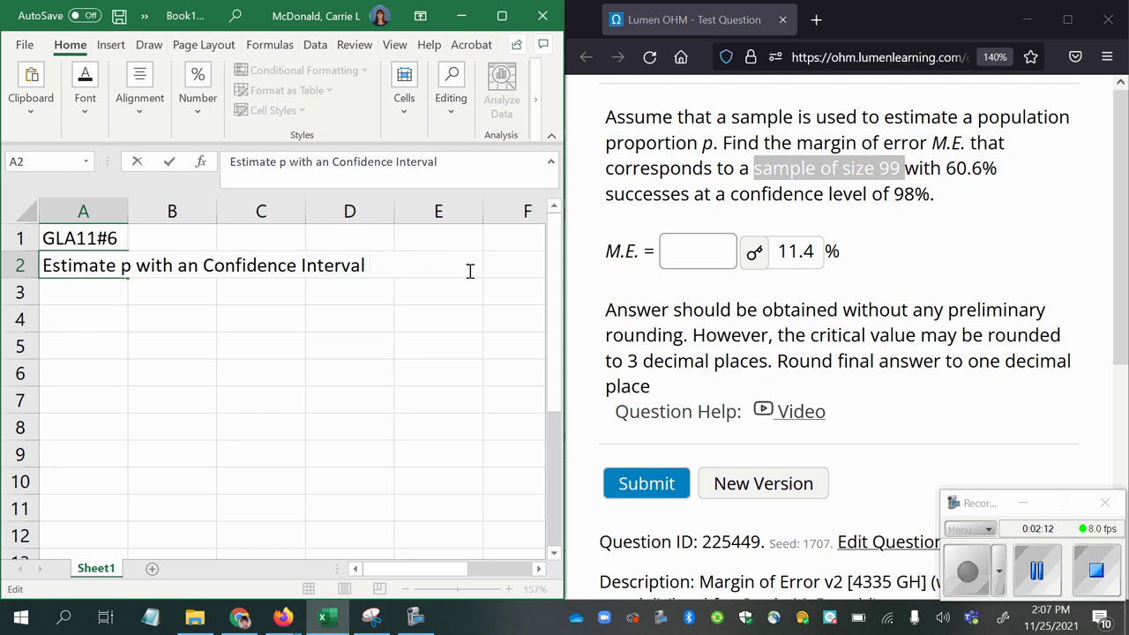
Step: Finish the heading and note in A3 'Start with the best point estimate, the sample proportion p^'
{"action": "type", "text": "."}
{"action": "key", "text": "Return"}
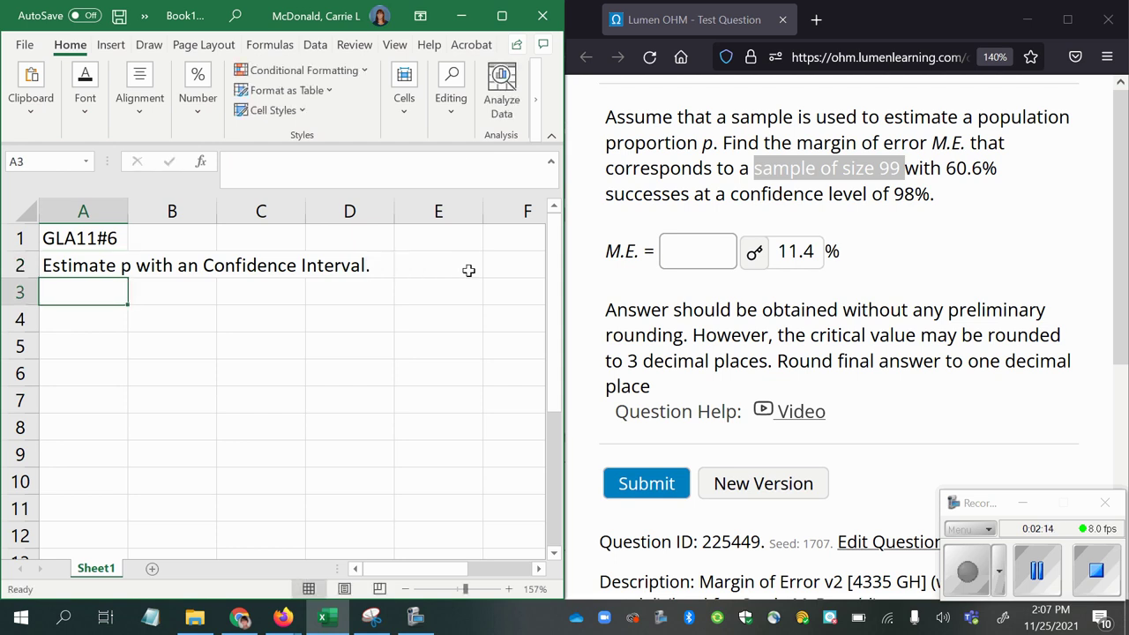
{"action": "type", "text": "S"}
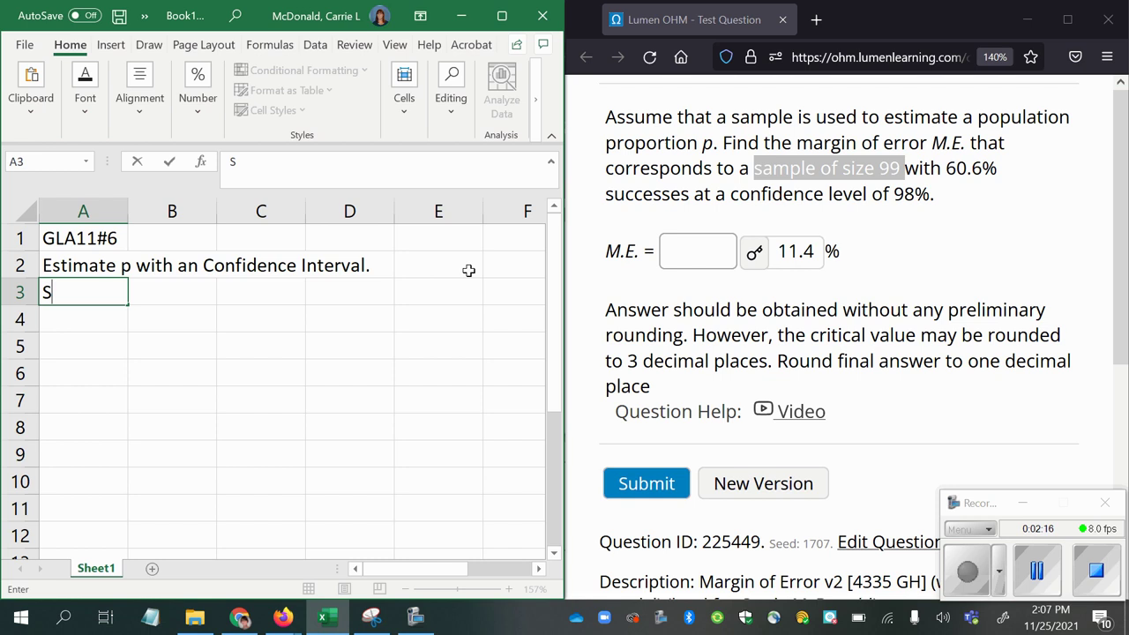
{"action": "type", "text": "tart with the poin"}
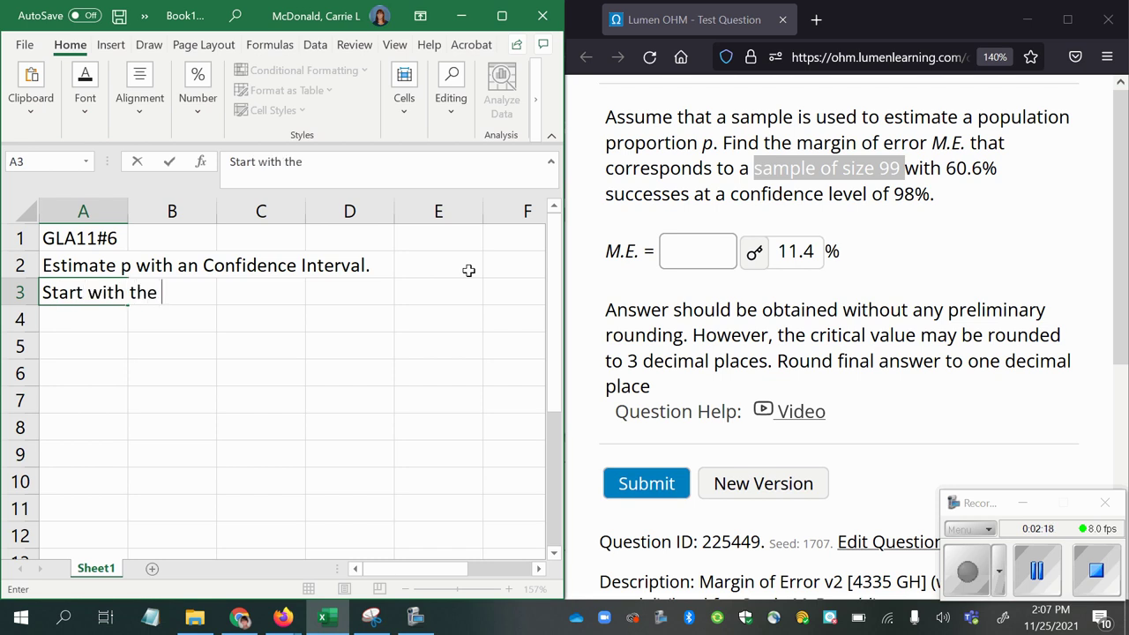
{"action": "key", "text": "BackSpace"}
{"action": "key", "text": "BackSpace"}
{"action": "key", "text": "BackSpace"}
{"action": "key", "text": "BackSpace"}
{"action": "type", "text": "best point exti"}
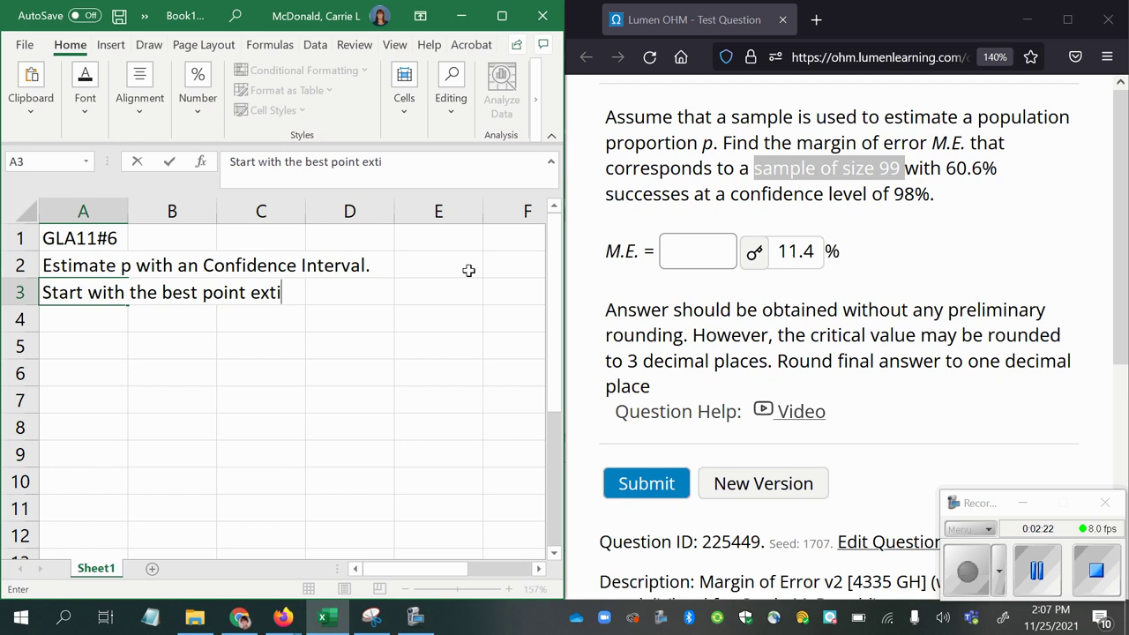
{"action": "key", "text": "BackSpace"}
{"action": "key", "text": "BackSpace"}
{"action": "type", "text": "st"}
{"action": "type", "text": "imate"}
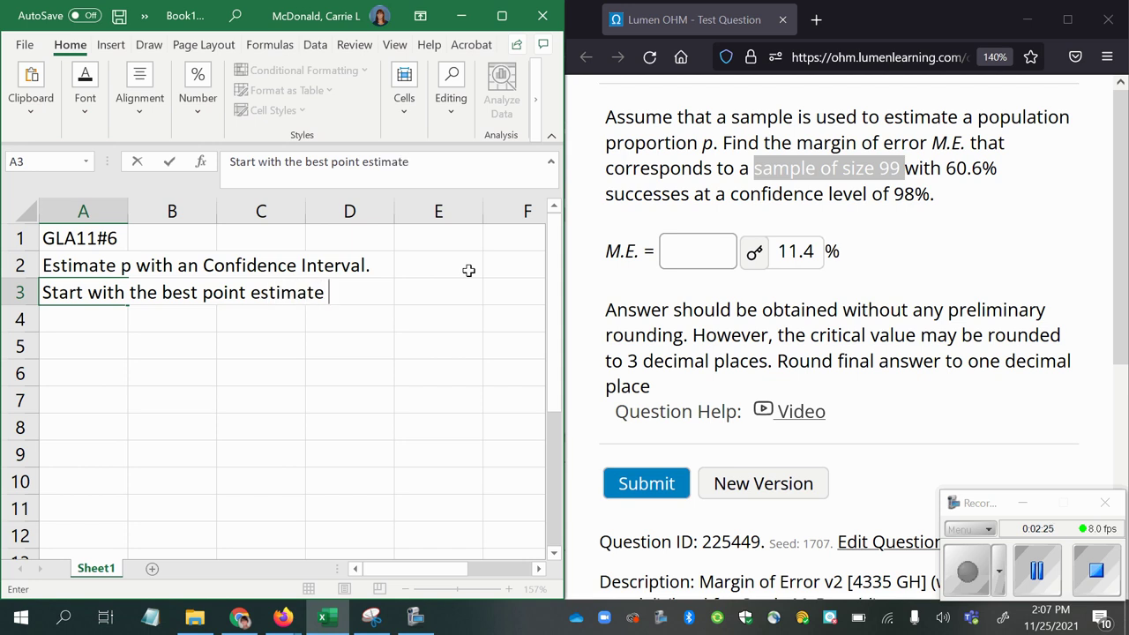
{"action": "key", "text": "BackSpace"}
{"action": "type", "text": ", the sample "}
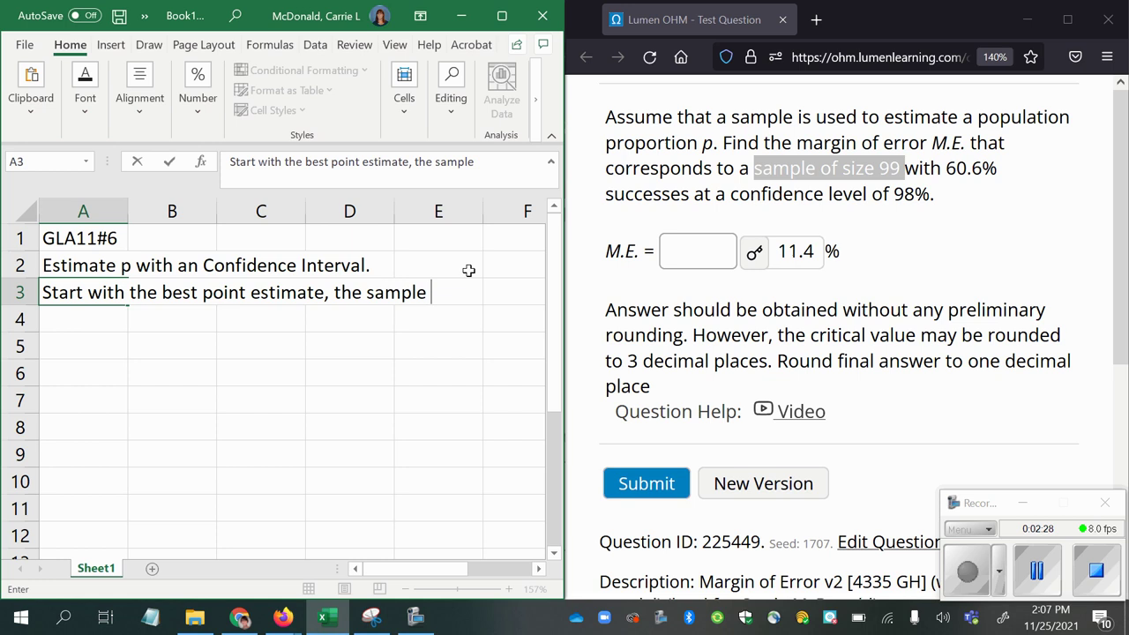
{"action": "type", "text": "proportion "}
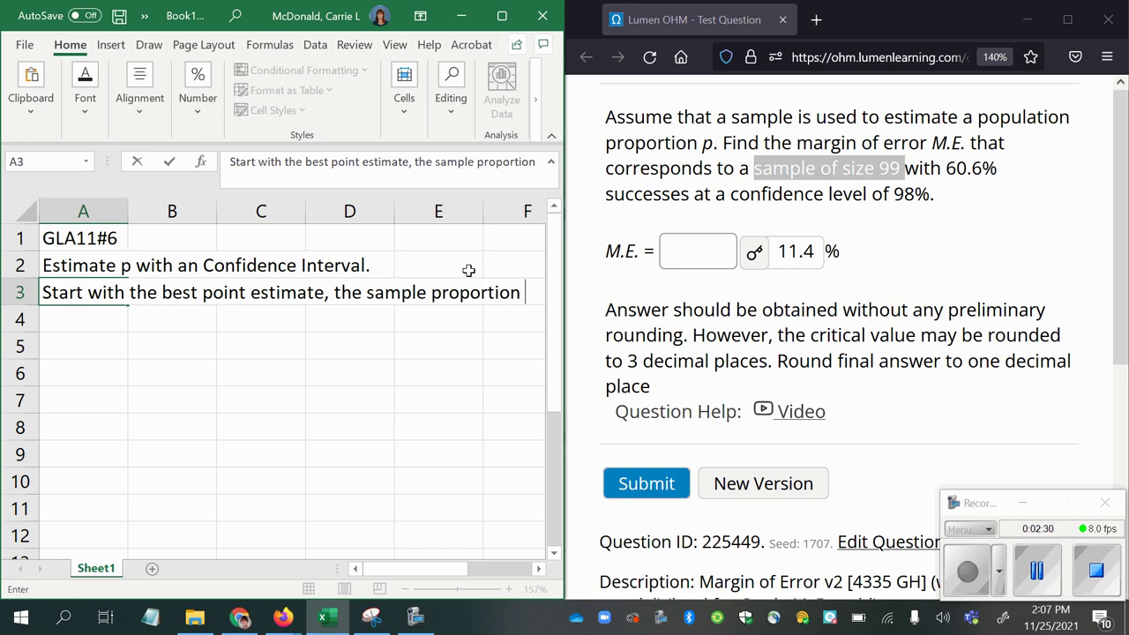
{"action": "type", "text": "p^"}
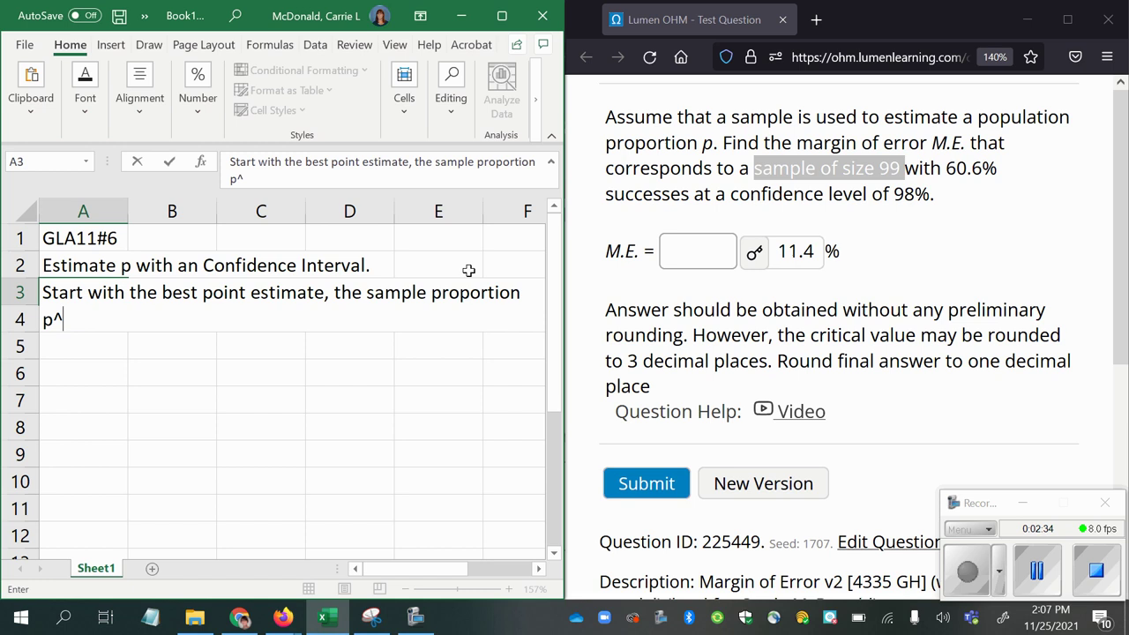
{"action": "key", "text": "Return"}
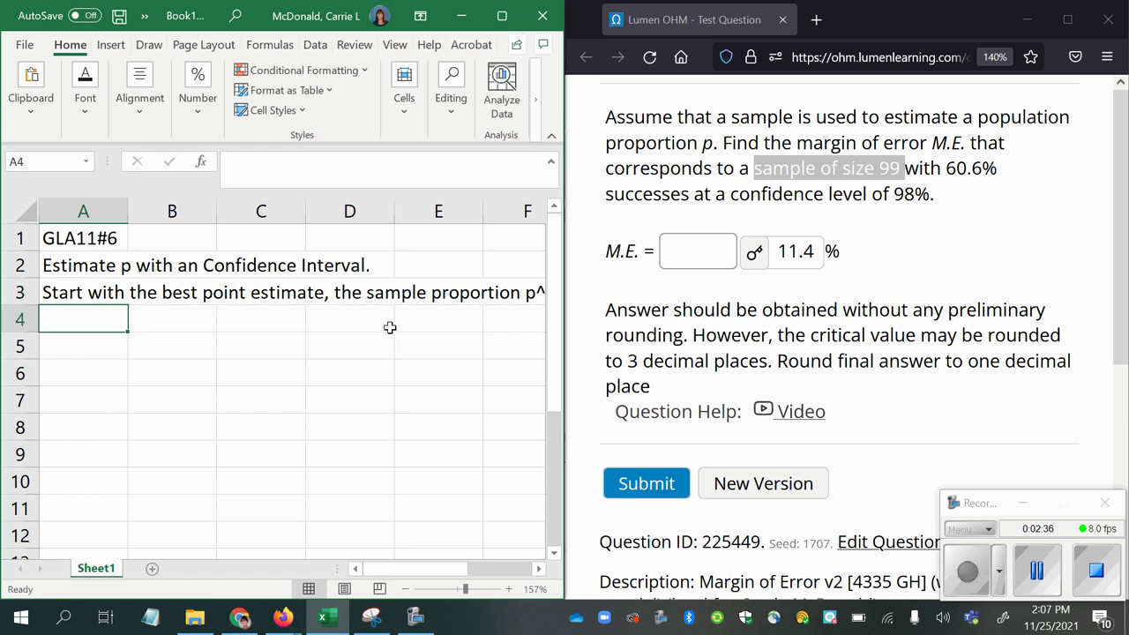
Step: Note in A4 'Add/Sub the margin of error ME.'
{"action": "type", "text": "AD"}
{"action": "key", "text": "BackSpace"}
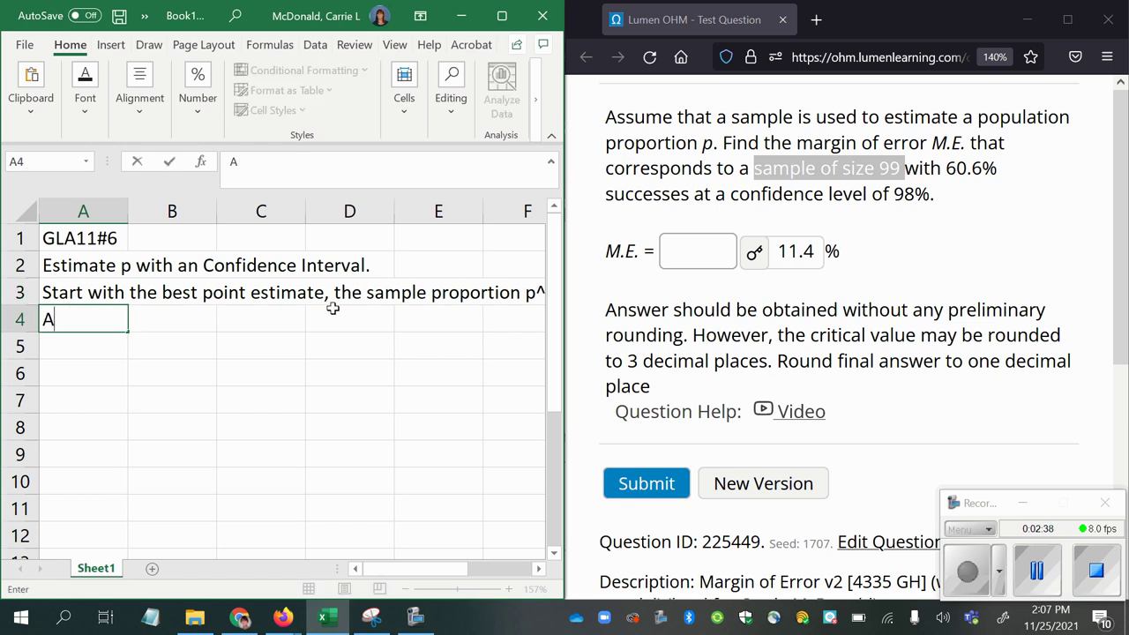
{"action": "type", "text": "dd/Sub"}
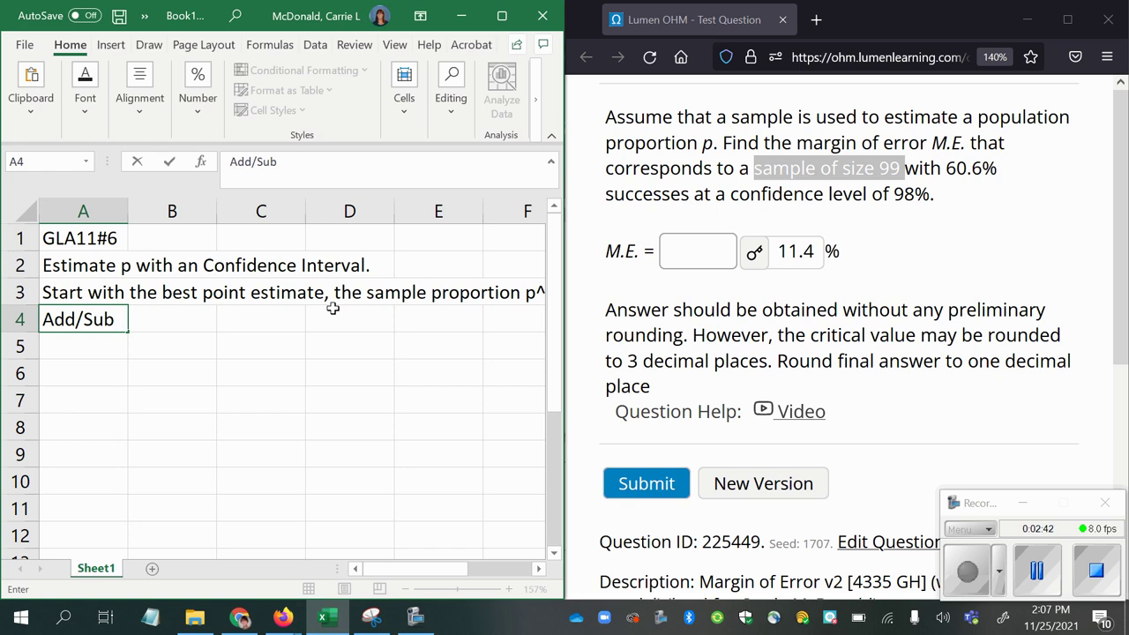
{"action": "type", "text": " the margin of "}
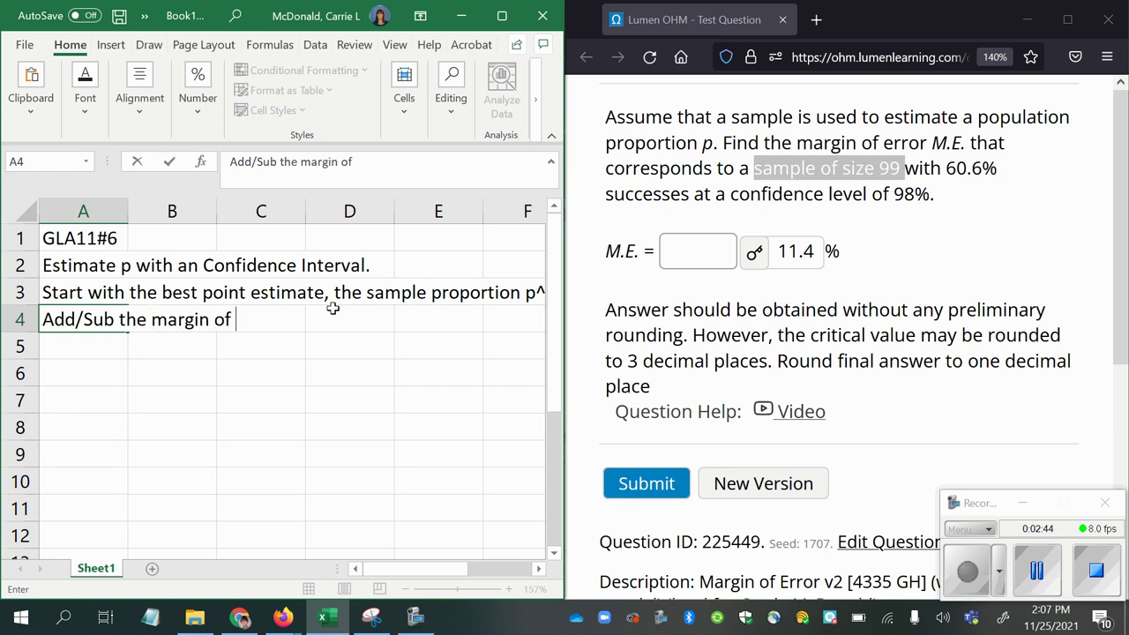
{"action": "type", "text": "error ME"}
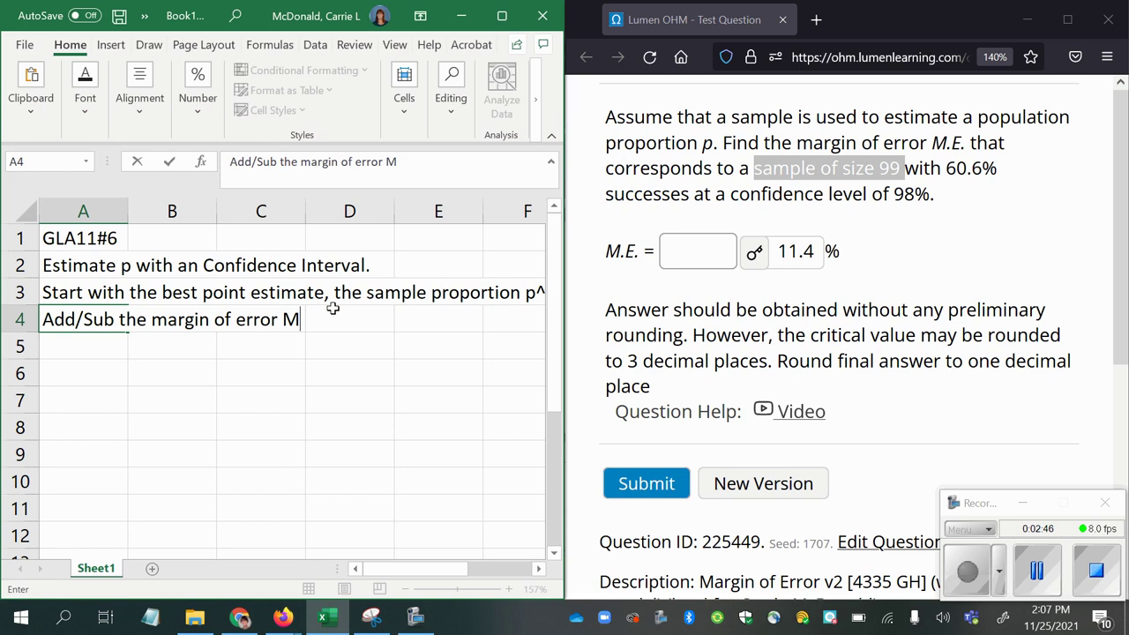
{"action": "key", "text": "BackSpace"}
{"action": "key", "text": "BackSpace"}
{"action": "type", "text": "E"}
{"action": "key", "text": "BackSpace"}
{"action": "type", "text": "ME."}
{"action": "key", "text": "Return"}
{"action": "key", "text": "Return"}
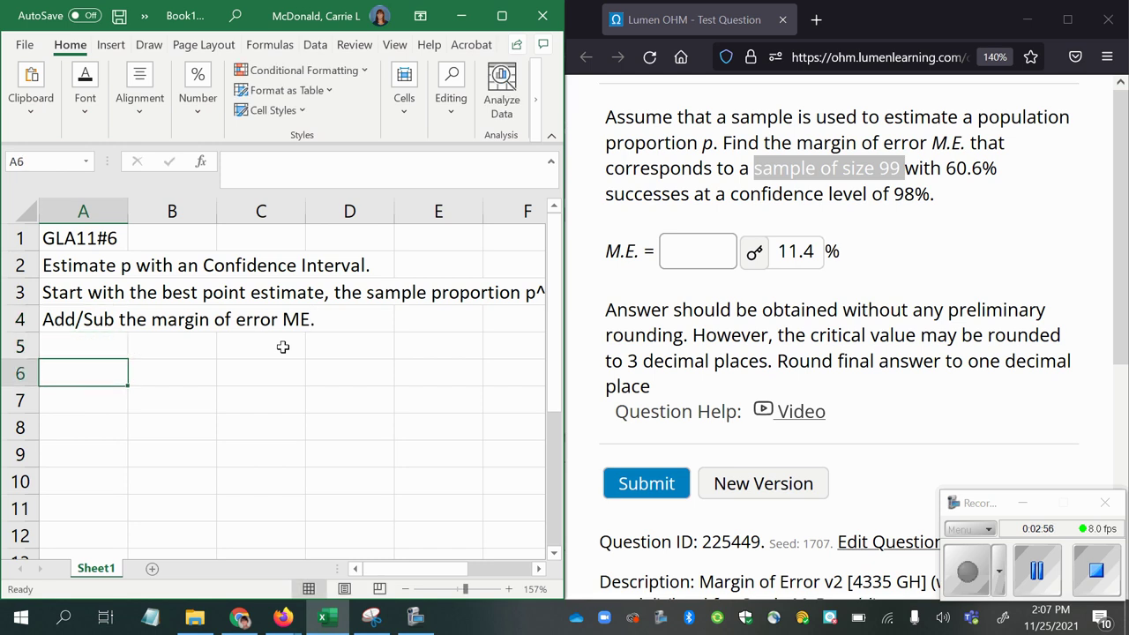
Step: Label A6 'Given information:' and record n= 99 in row 7, noting the question's 60.6% figure
{"action": "type", "text": "Given"}
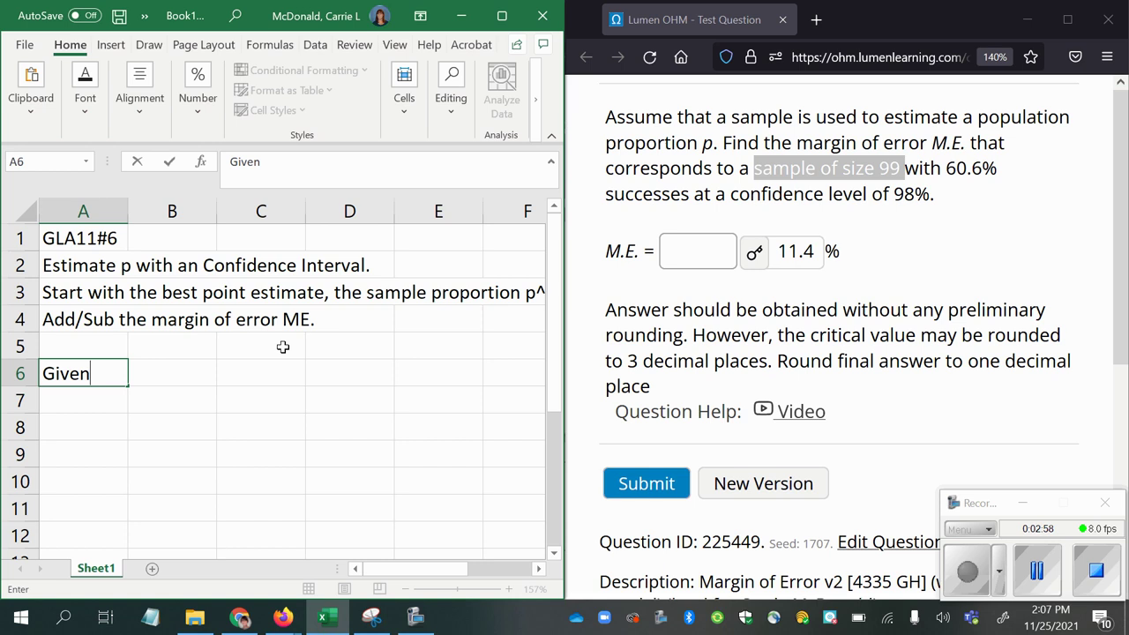
{"action": "type", "text": " information:"}
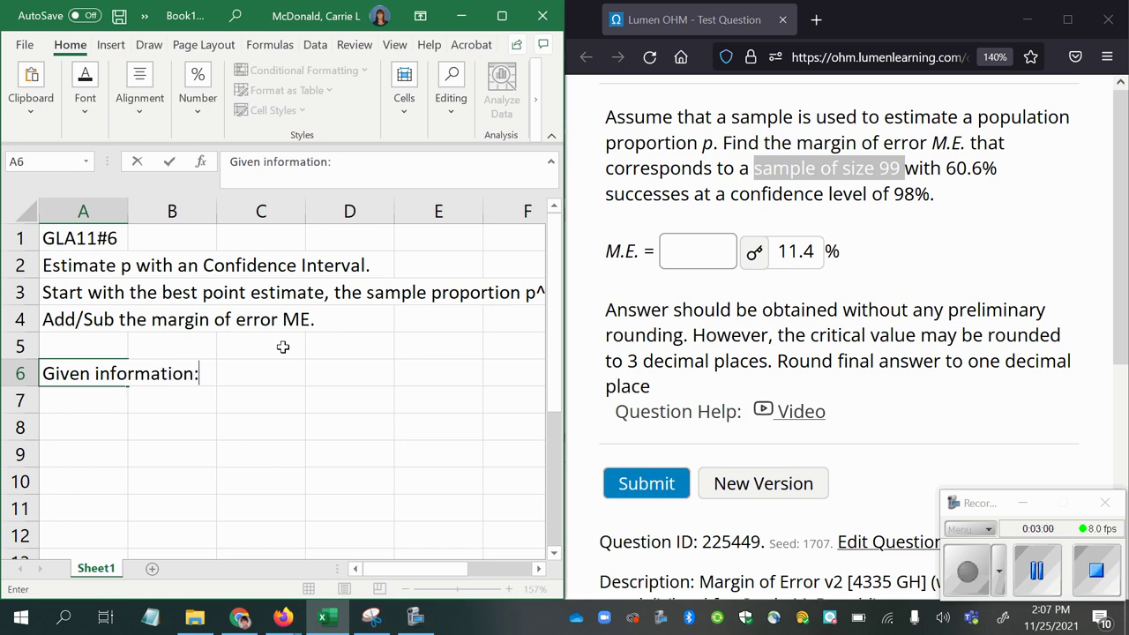
{"action": "key", "text": "Return"}
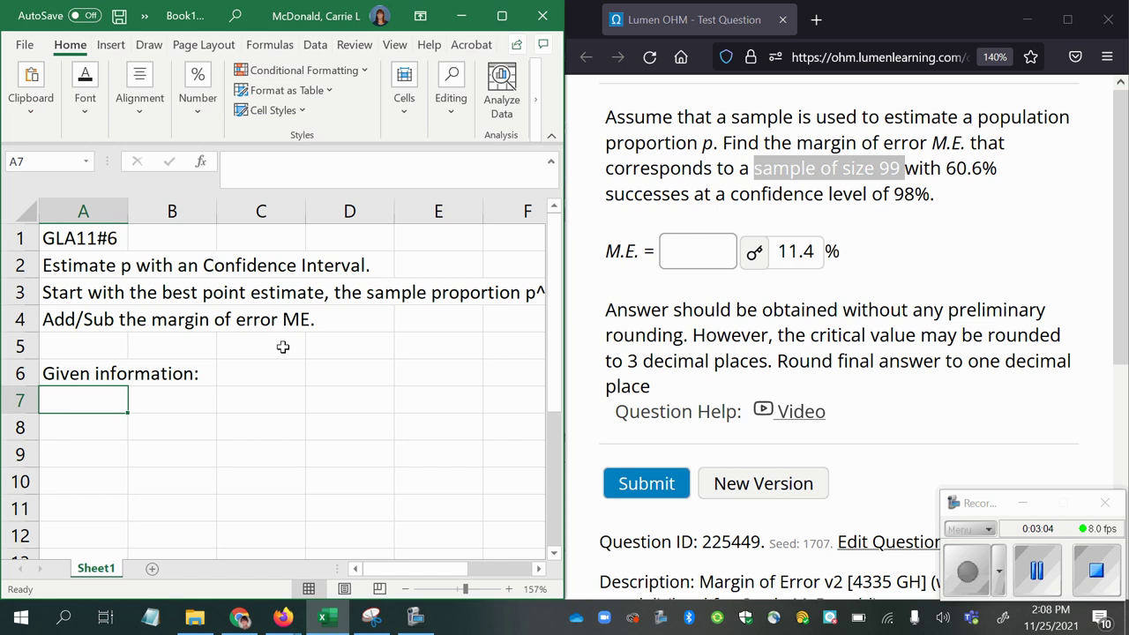
{"action": "type", "text": "n"}
{"action": "key", "text": "Tab"}
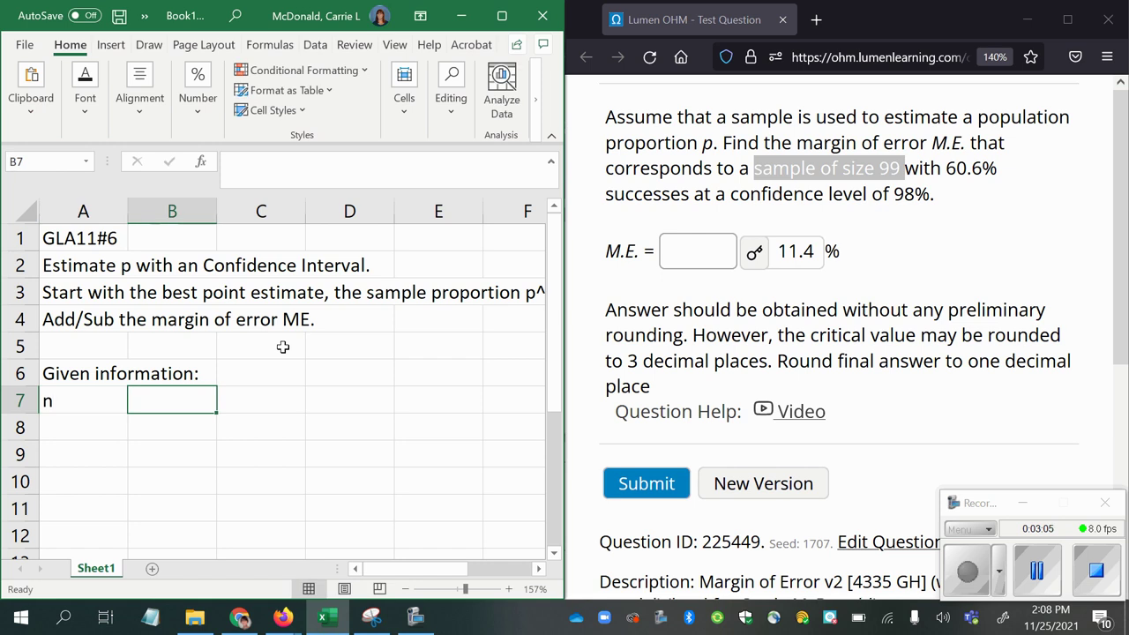
{"action": "double_click", "coordinate": [111, 403]}
{"action": "type", "text": "="}
{"action": "key", "text": "Tab"}
{"action": "type", "text": "99"}
{"action": "key", "text": "Return"}
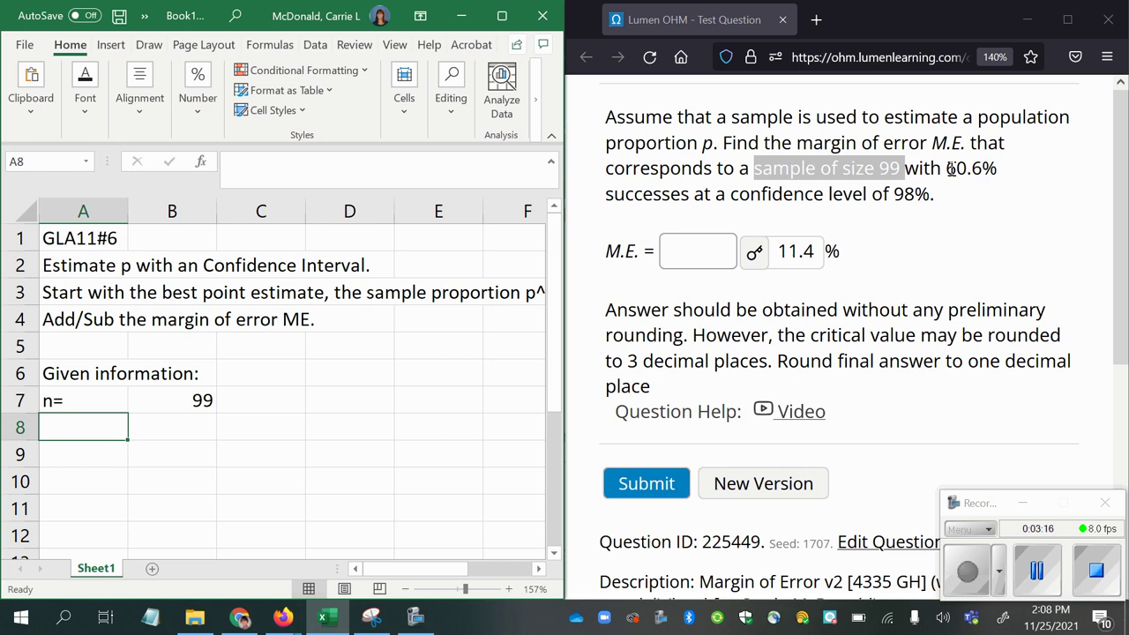
{"action": "left_click_drag", "start_coordinate": [945, 168], "coordinate": [691, 197]}
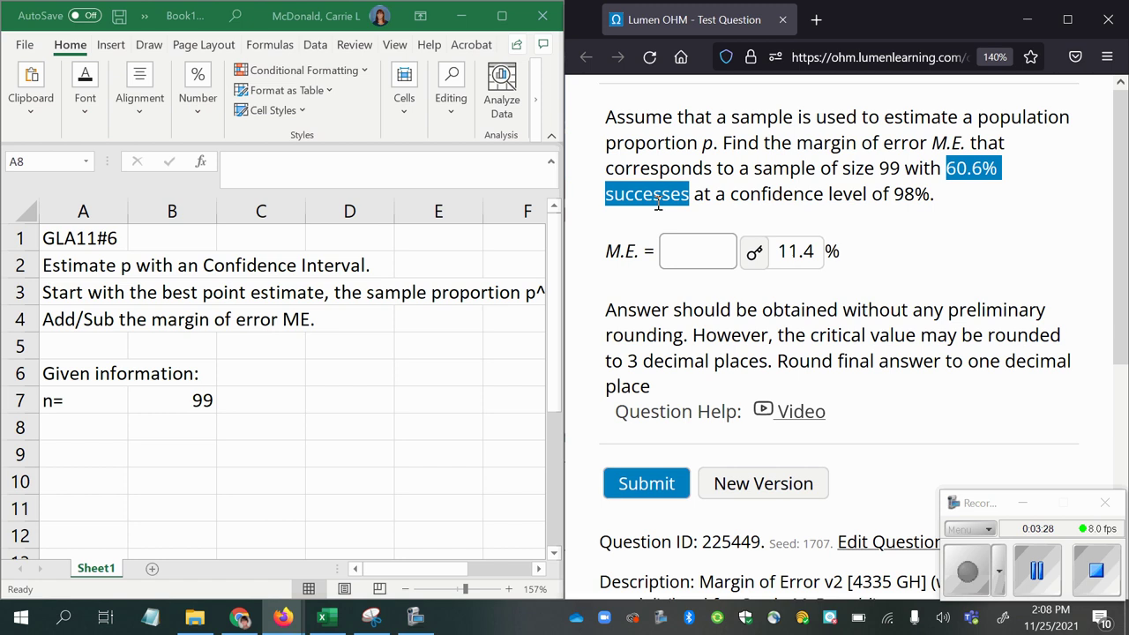
{"action": "left_click", "coordinate": [56, 424]}
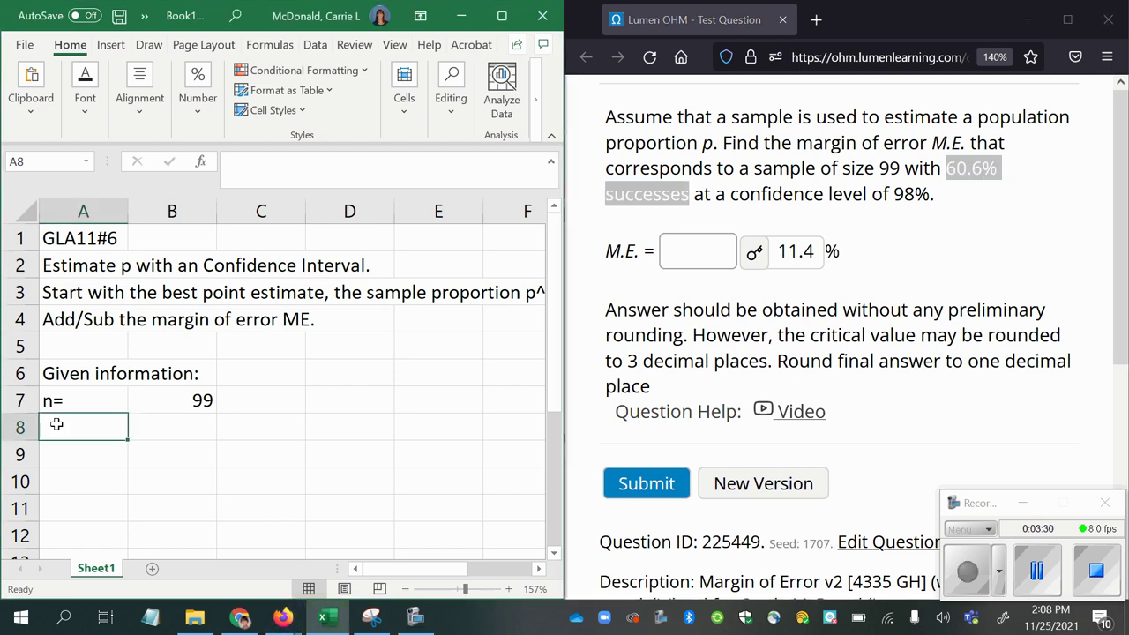
Step: Enter p^= with the sample proportion 0.606 in row 8
{"action": "type", "text": "p"}
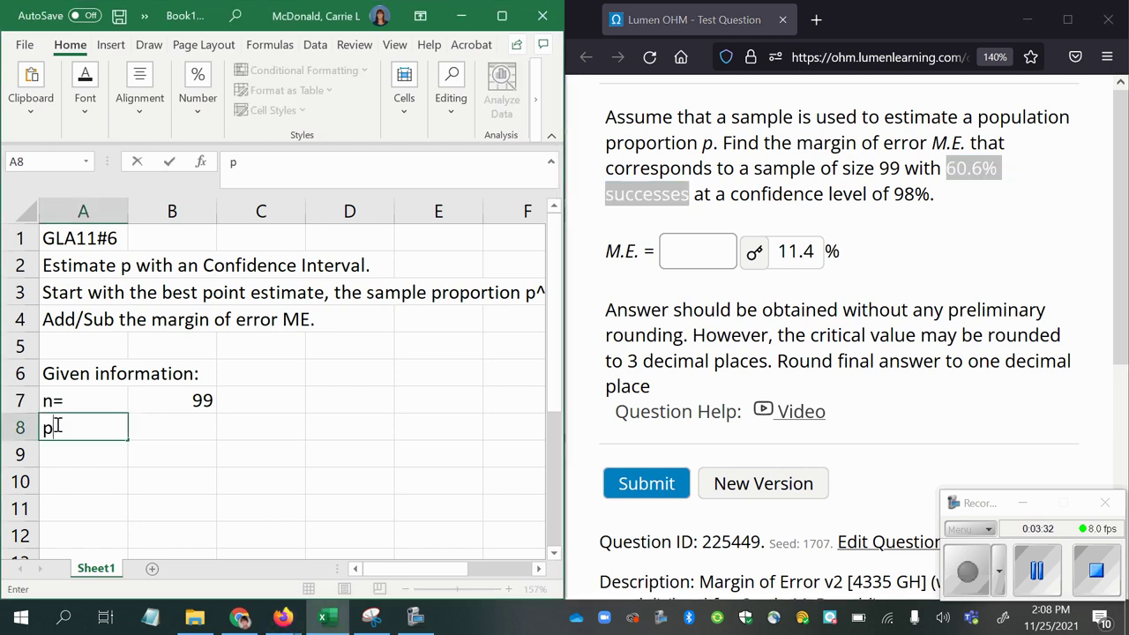
{"action": "type", "text": "^"}
{"action": "key", "text": "Tab"}
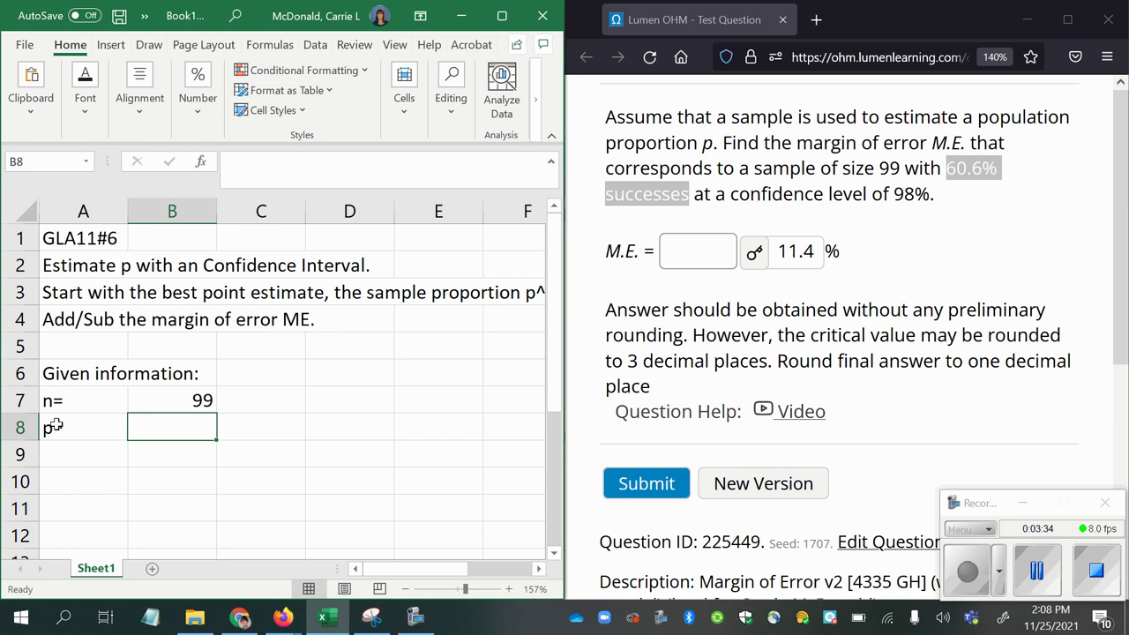
{"action": "double_click", "coordinate": [54, 427]}
{"action": "left_click", "coordinate": [75, 434]}
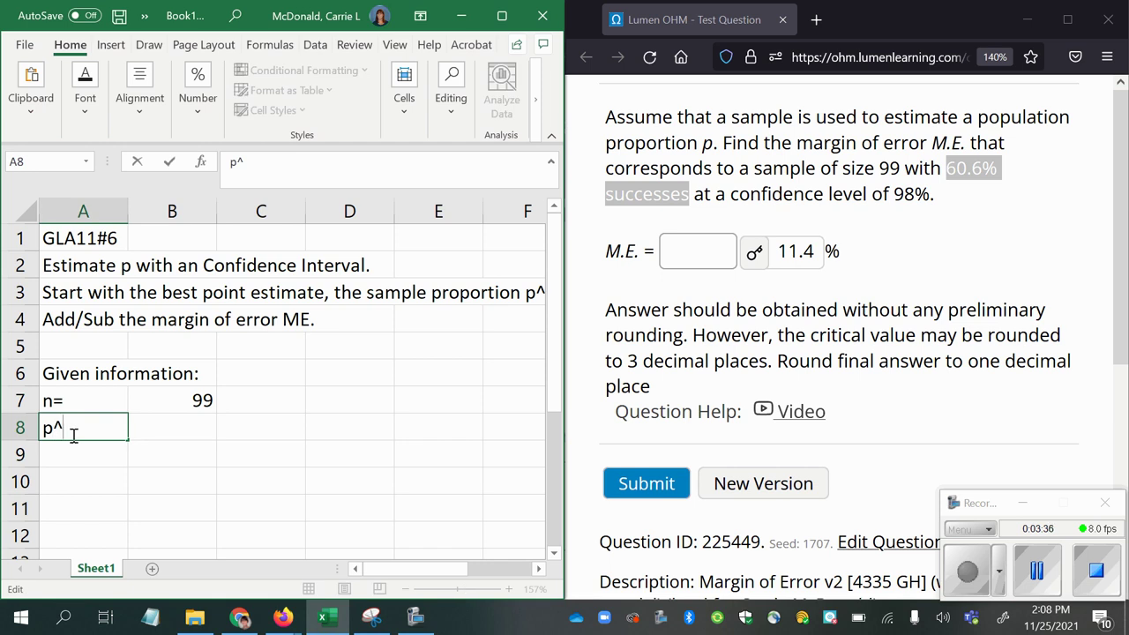
{"action": "type", "text": "="}
{"action": "key", "text": "Tab"}
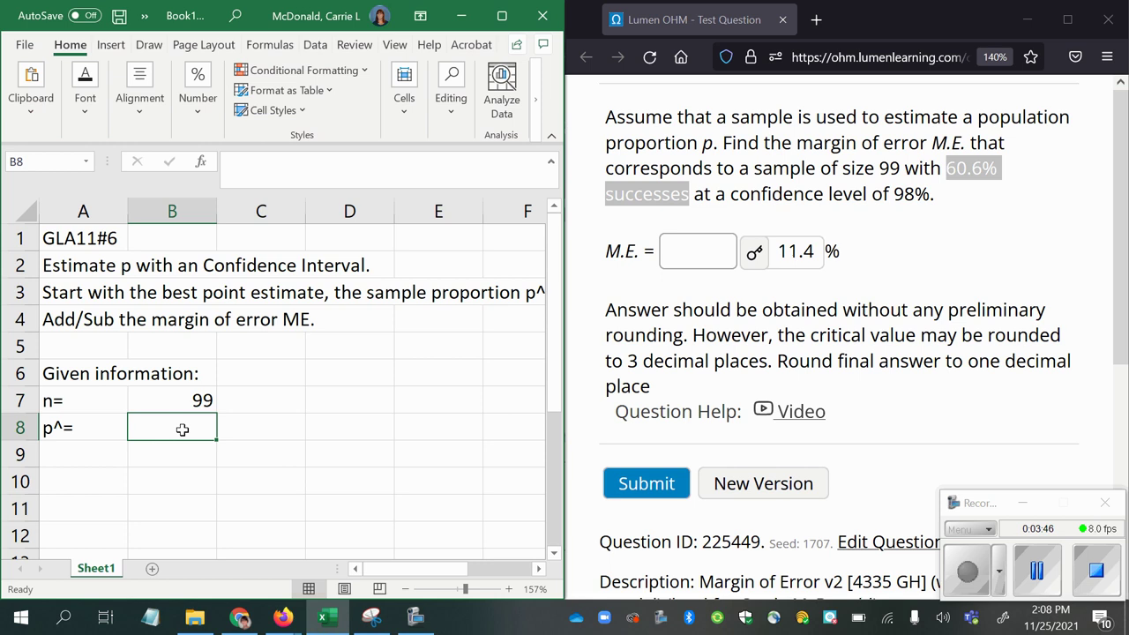
{"action": "type", "text": "."}
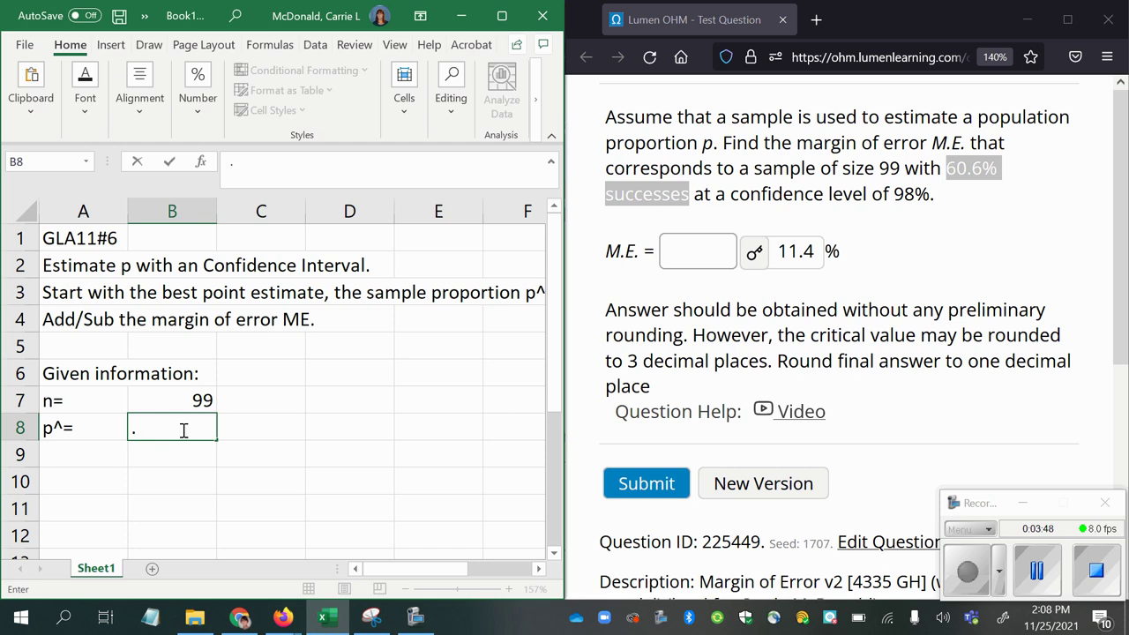
{"action": "type", "text": "606"}
{"action": "key", "text": "Return"}
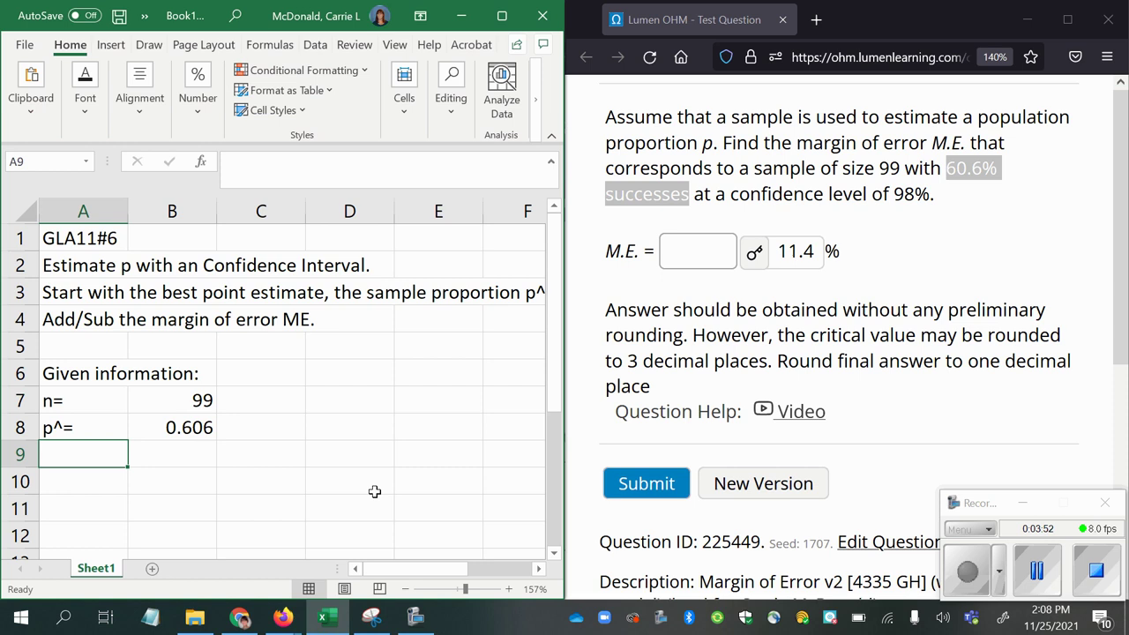
Step: Enter q^= in A9 with the formula =1-B8, giving 0.394
{"action": "type", "text": "q"}
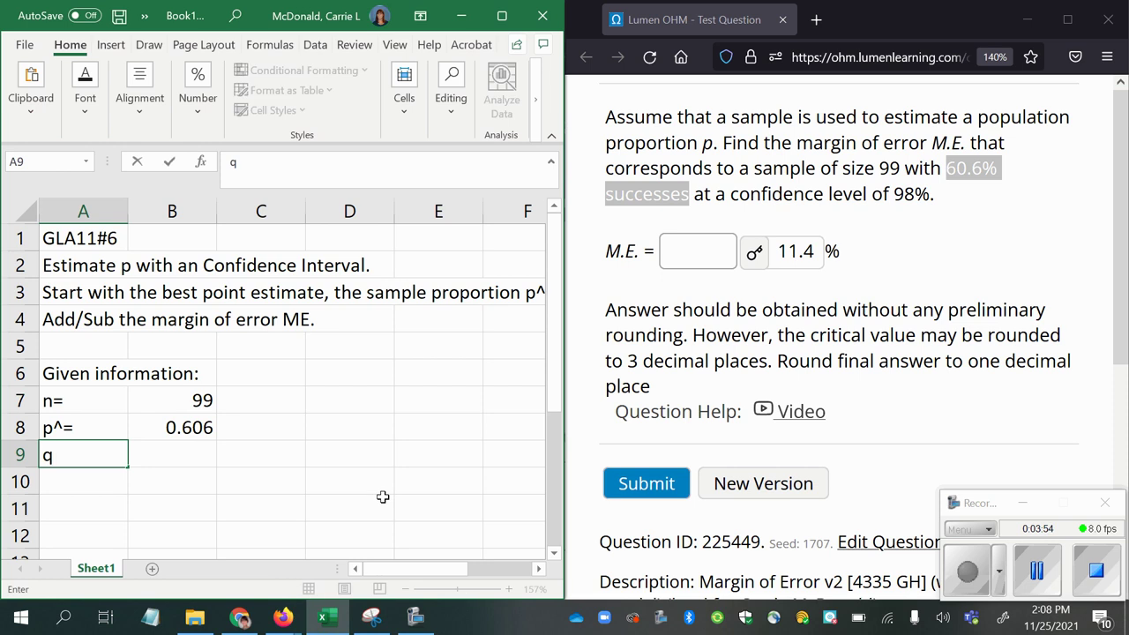
{"action": "type", "text": "^"}
{"action": "key", "text": "Tab"}
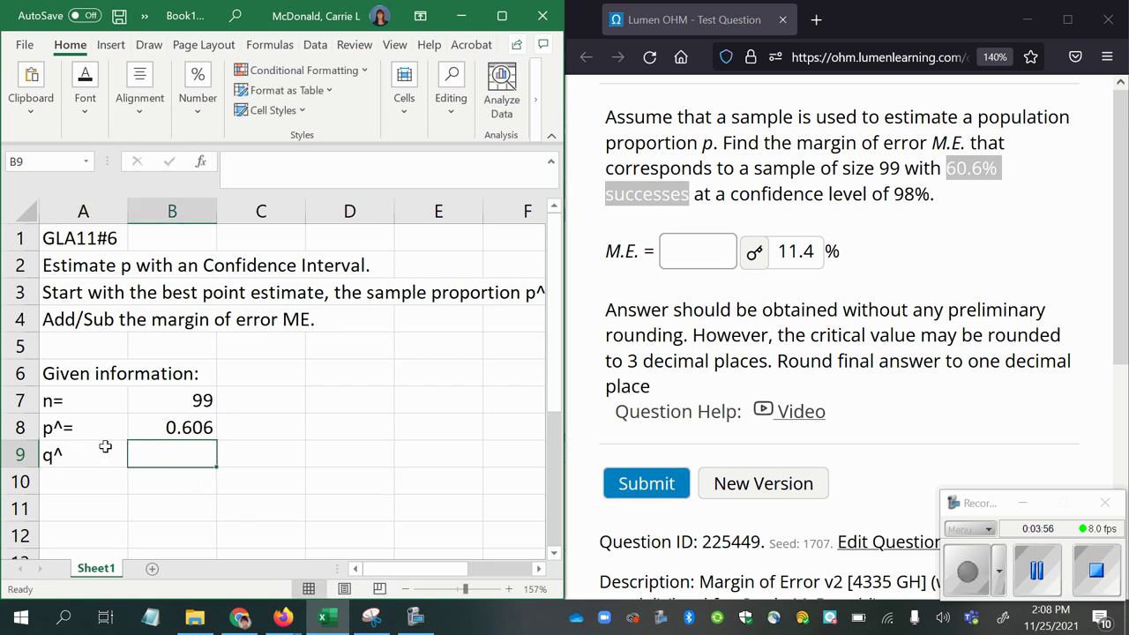
{"action": "double_click", "coordinate": [88, 452]}
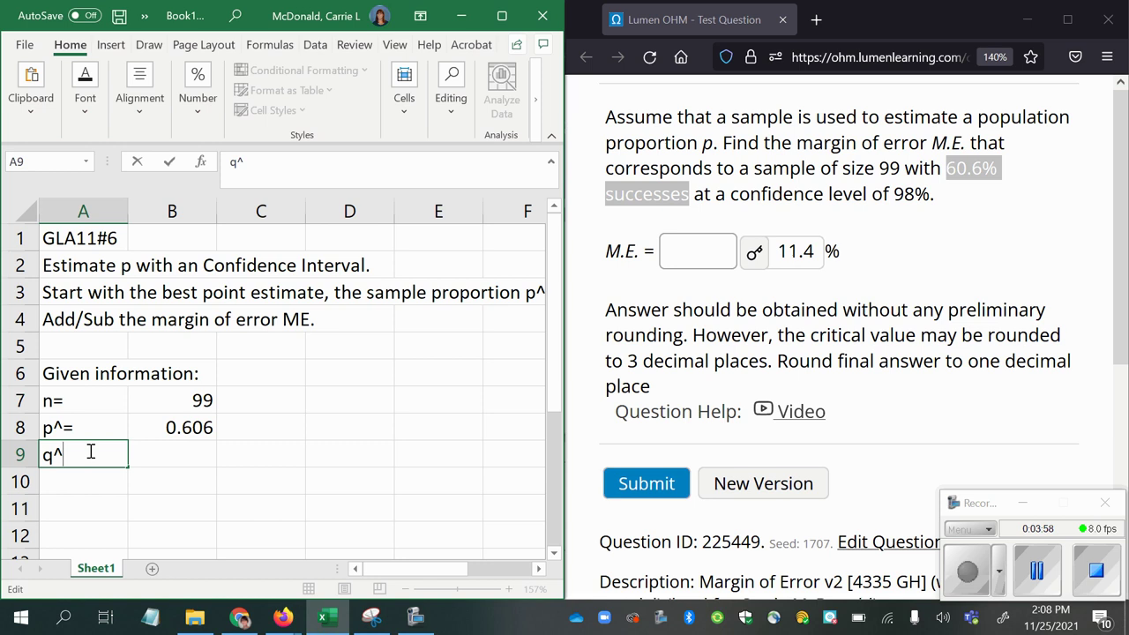
{"action": "type", "text": "="}
{"action": "key", "text": "Tab"}
{"action": "type", "text": "="}
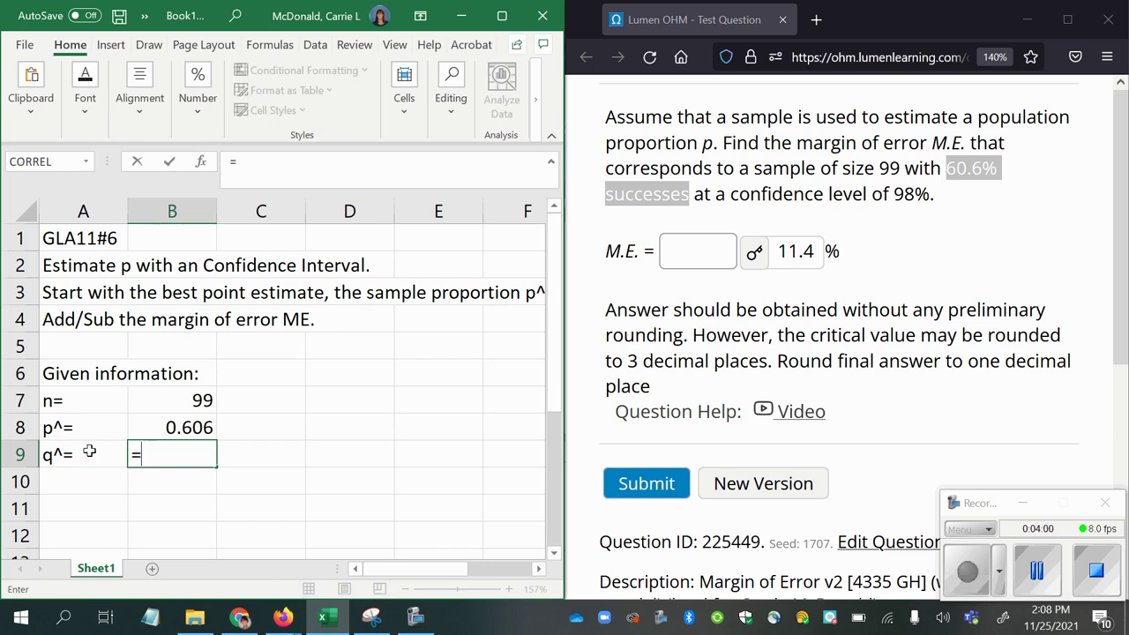
{"action": "type", "text": "1-"}
{"action": "left_click", "coordinate": [145, 427]}
{"action": "key", "text": "Return"}
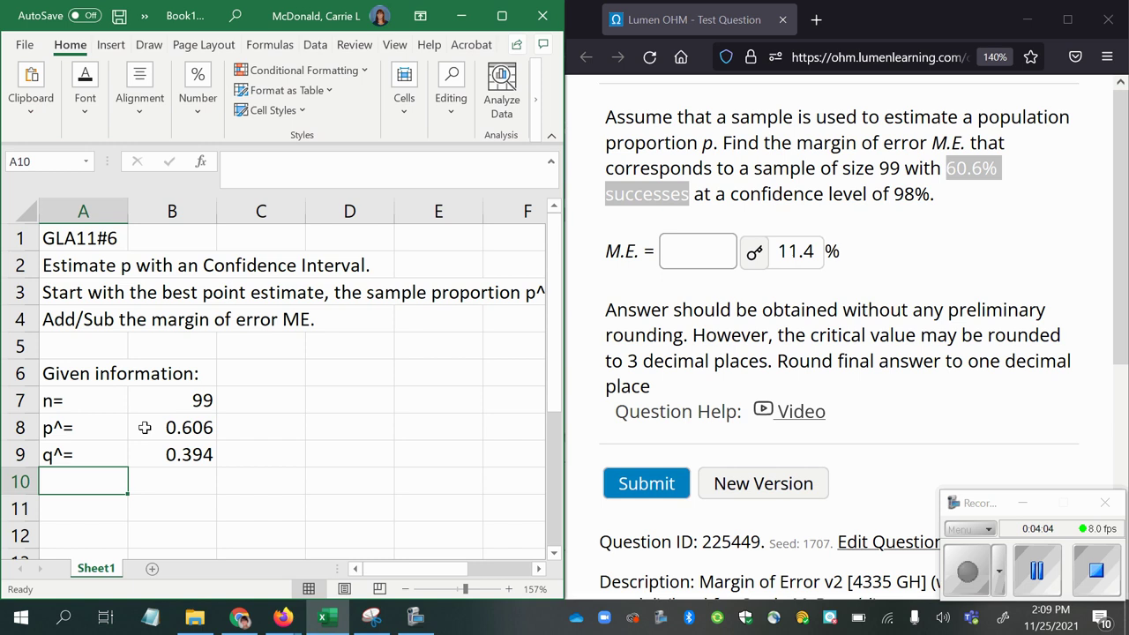
{"action": "left_click", "coordinate": [195, 427]}
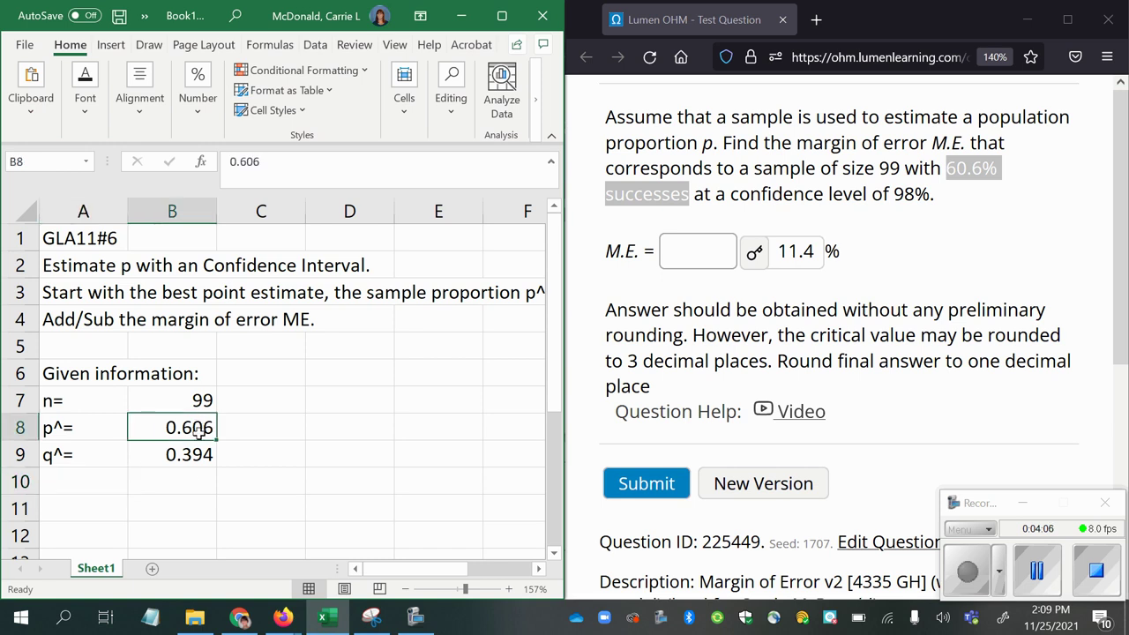
{"action": "left_click", "coordinate": [185, 455]}
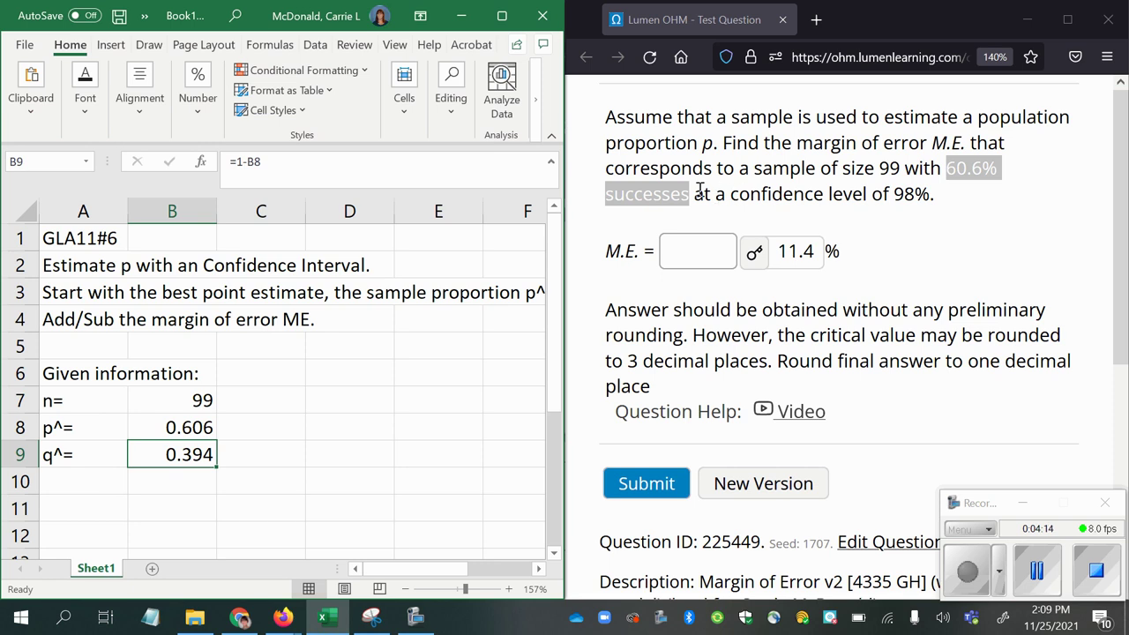
Step: Add Confidence Level 0.98 in row 10 and begin the 'Significance Level (' label in A11
{"action": "left_click_drag", "start_coordinate": [694, 193], "coordinate": [939, 201]}
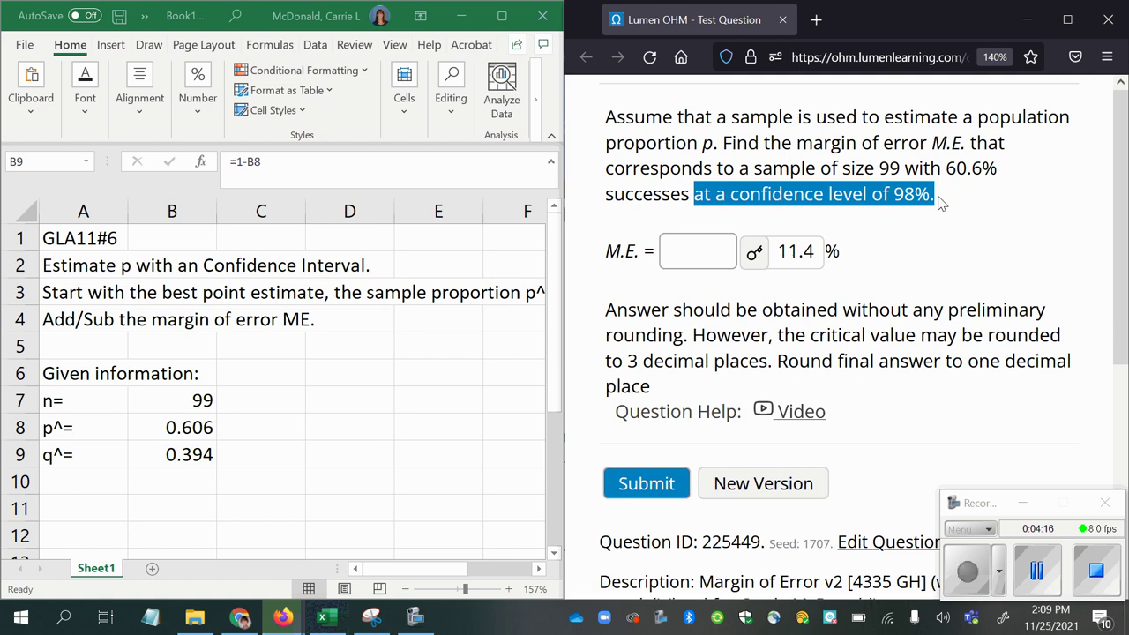
{"action": "left_click", "coordinate": [80, 477]}
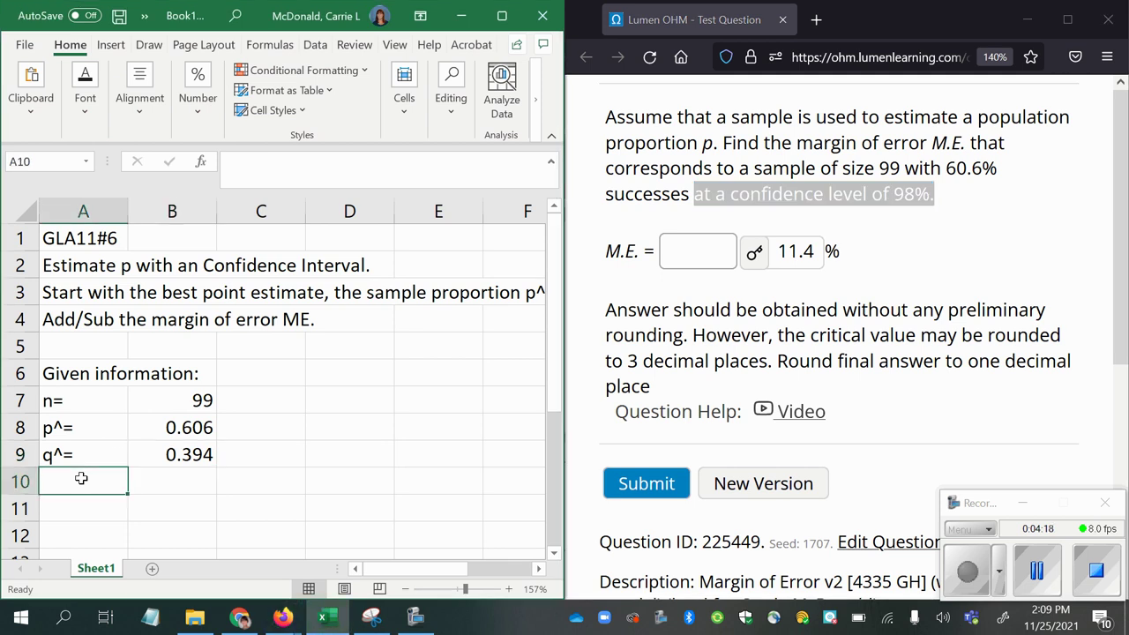
{"action": "type", "text": "Cofn"}
{"action": "key", "text": "BackSpace"}
{"action": "key", "text": "BackSpace"}
{"action": "type", "text": "nf"}
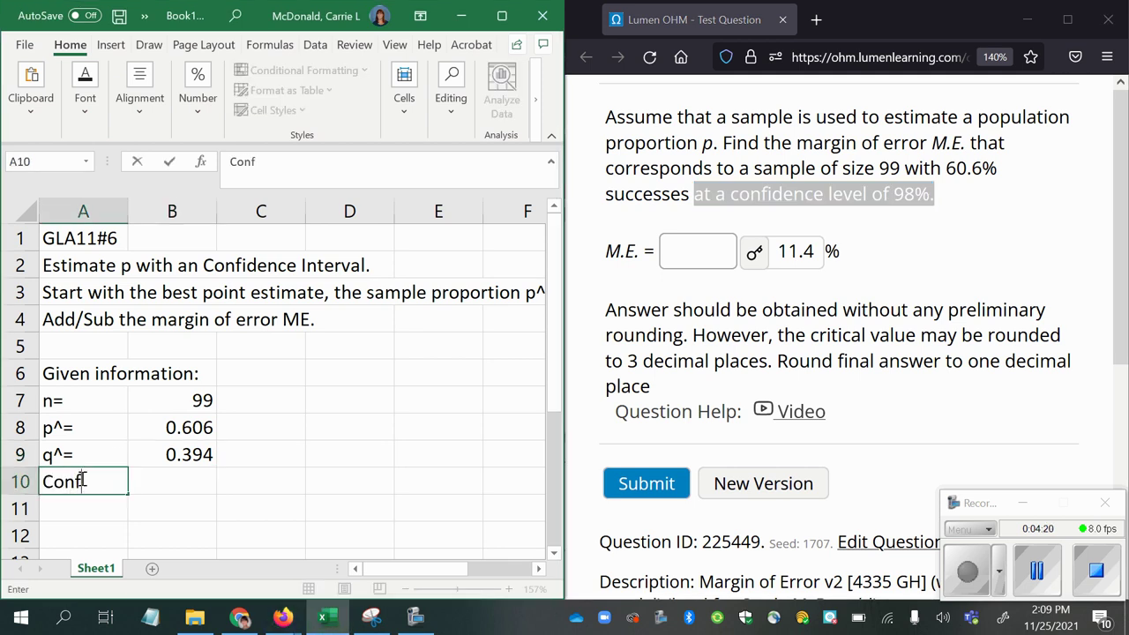
{"action": "type", "text": "idence Level"}
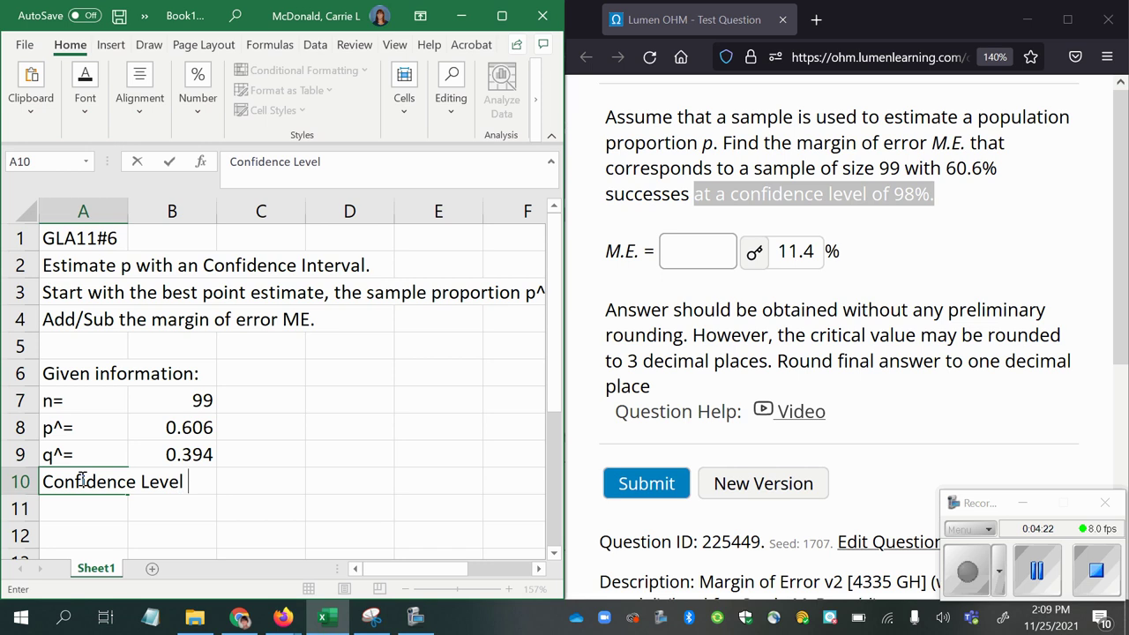
{"action": "key", "text": "Tab"}
{"action": "key", "text": "Tab"}
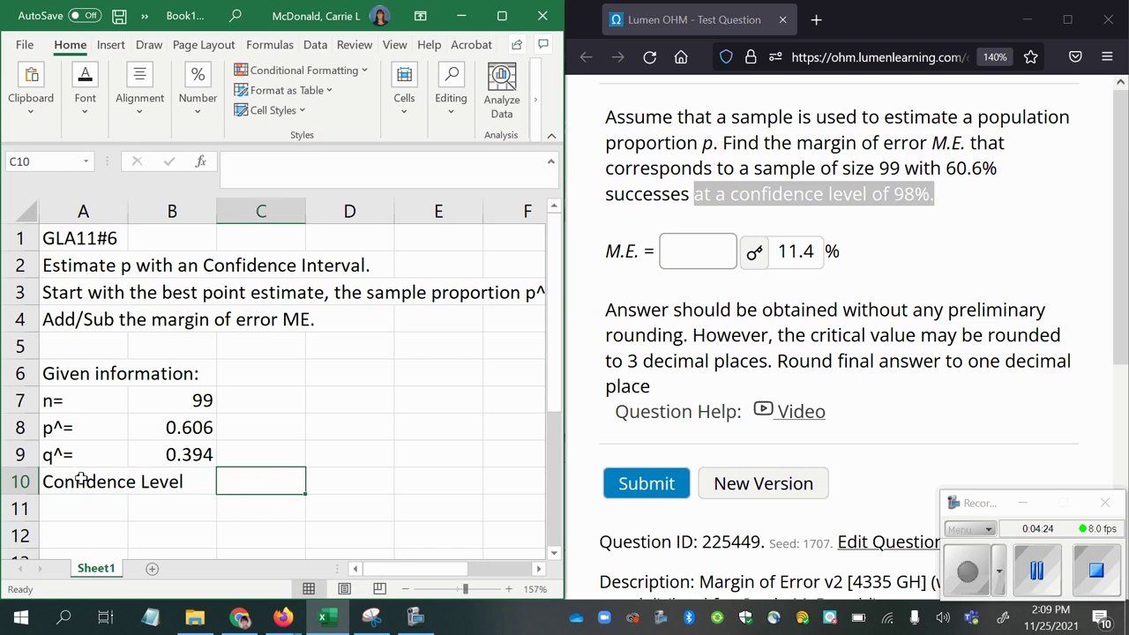
{"action": "type", "text": ".9"}
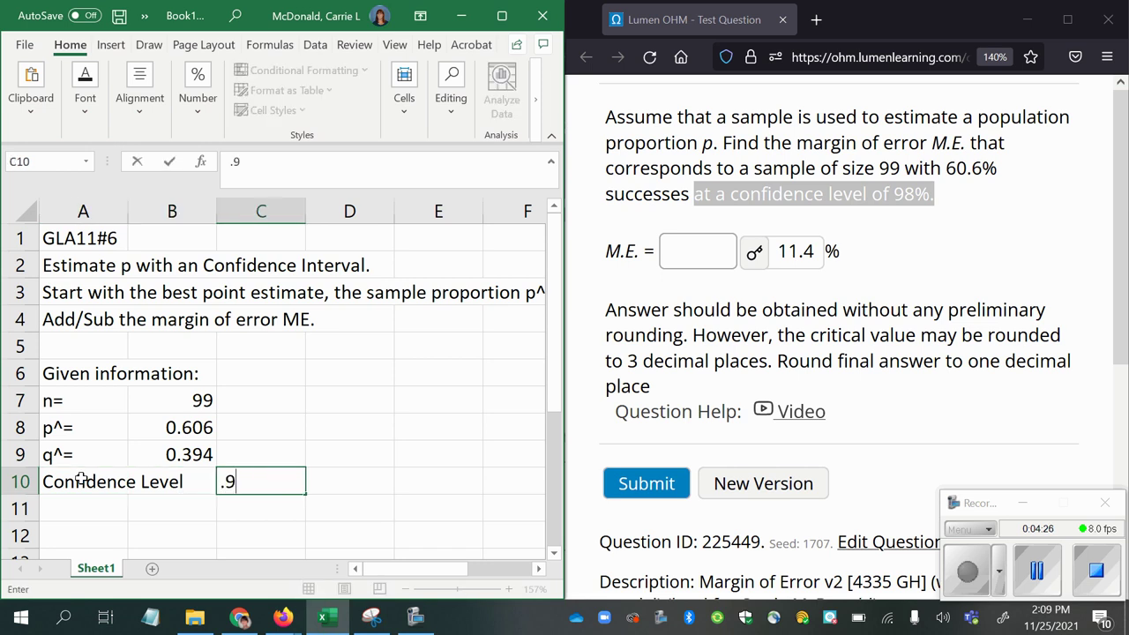
{"action": "type", "text": "8"}
{"action": "key", "text": "Return"}
{"action": "type", "text": "Si"}
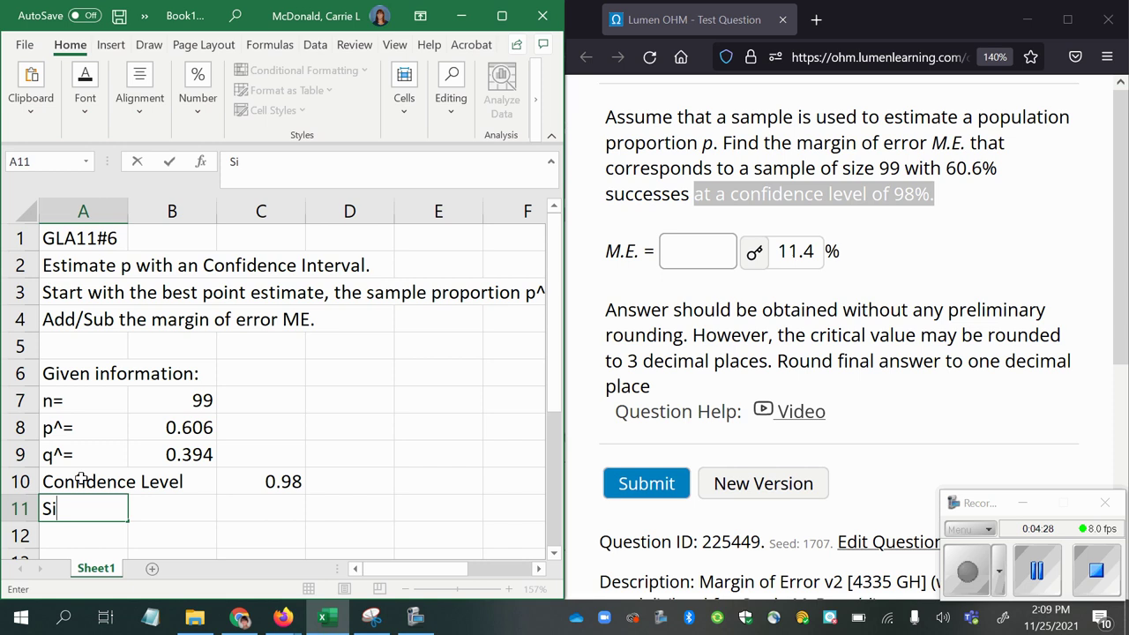
{"action": "type", "text": "gnificanc"}
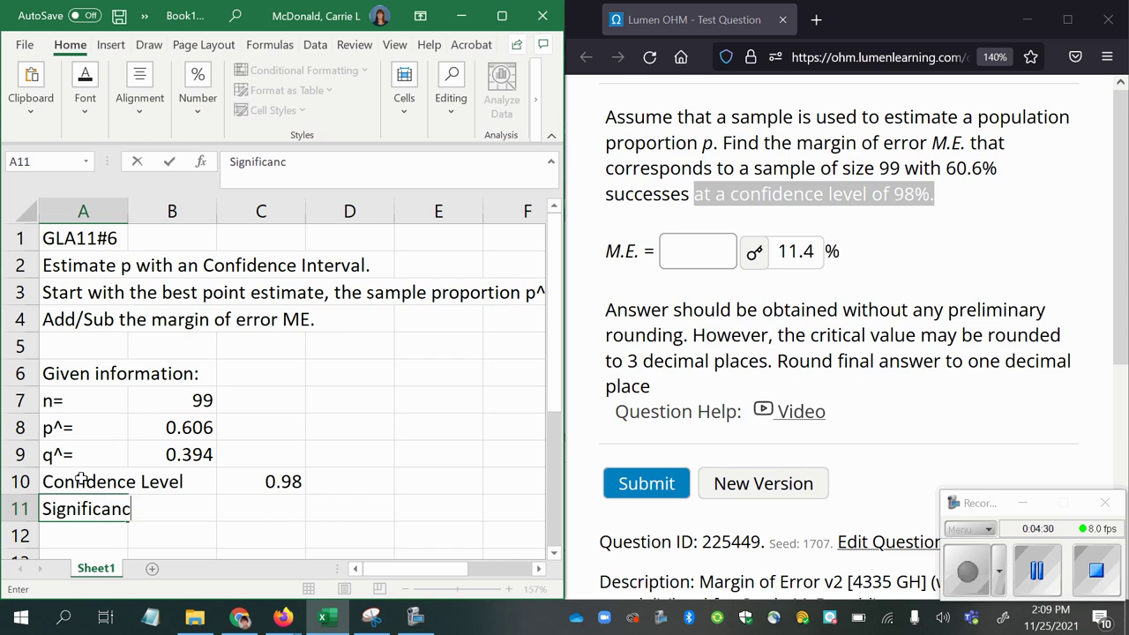
{"action": "type", "text": "e Level "}
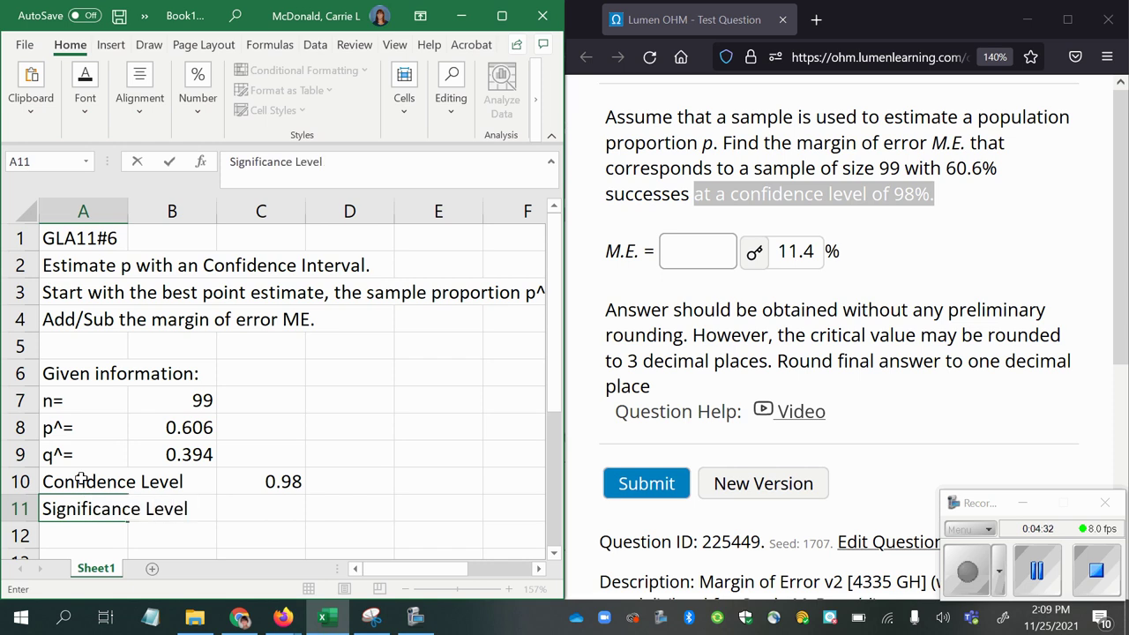
{"action": "type", "text": "("}
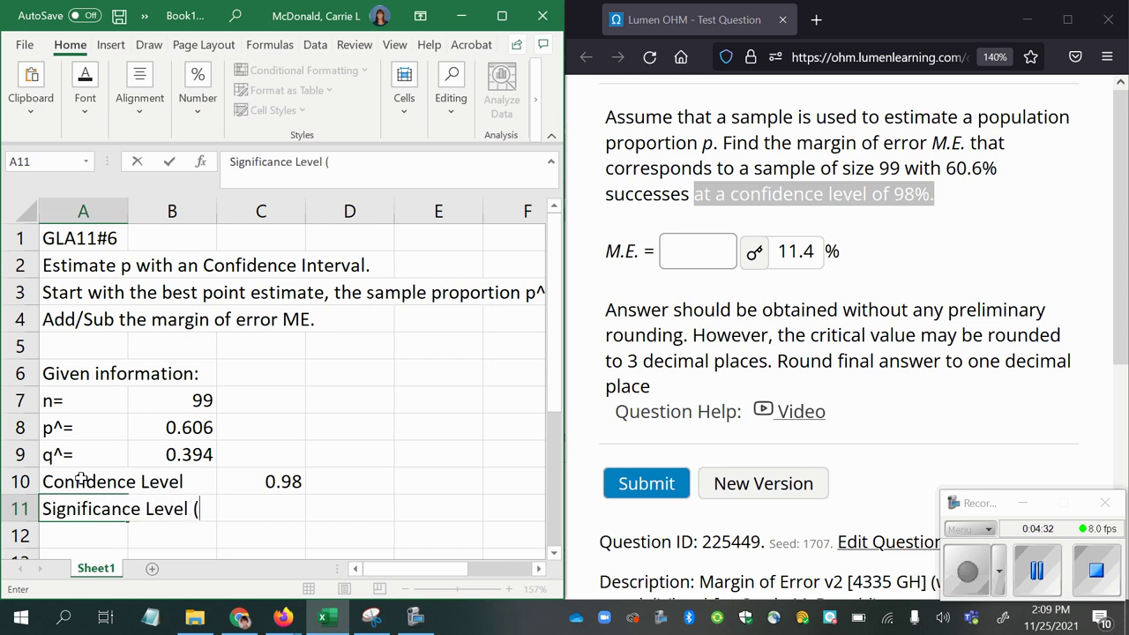
{"action": "left_click", "coordinate": [500, 12]}
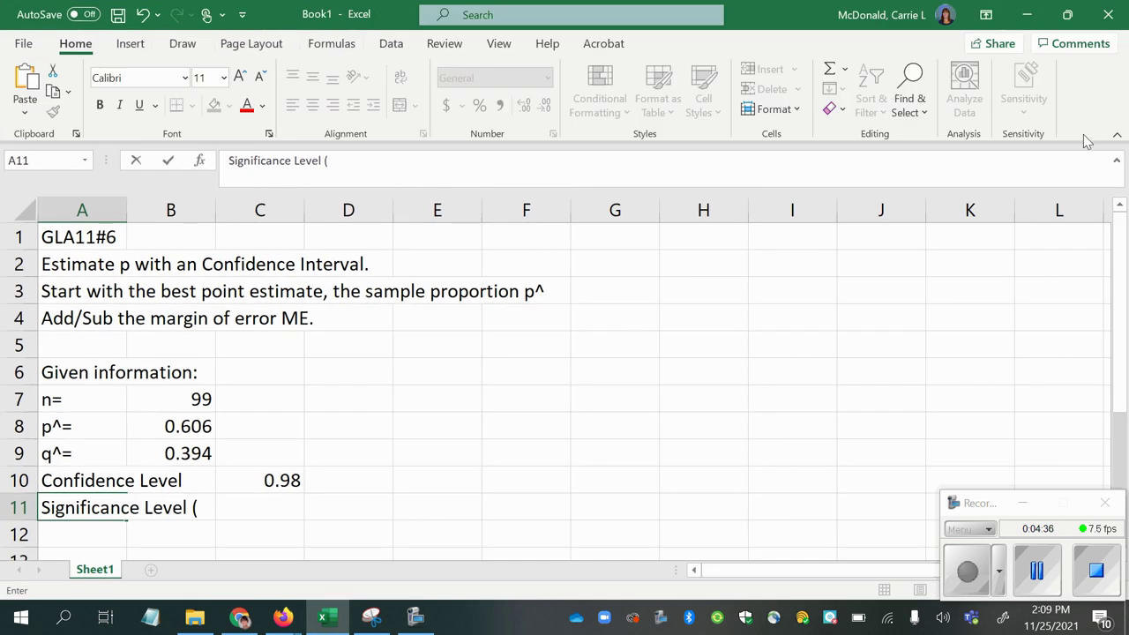
Step: Complete the A11 label as 'Significance Level (α)' using the Greek symbol α
{"action": "left_click", "coordinate": [967, 573]}
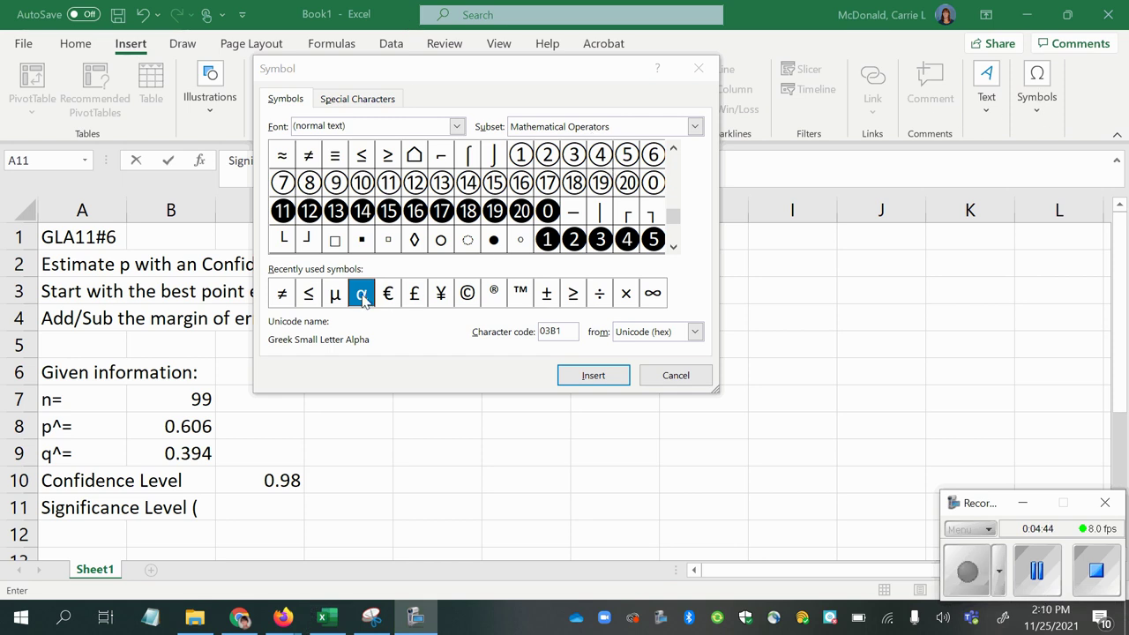
{"action": "left_click", "coordinate": [597, 379]}
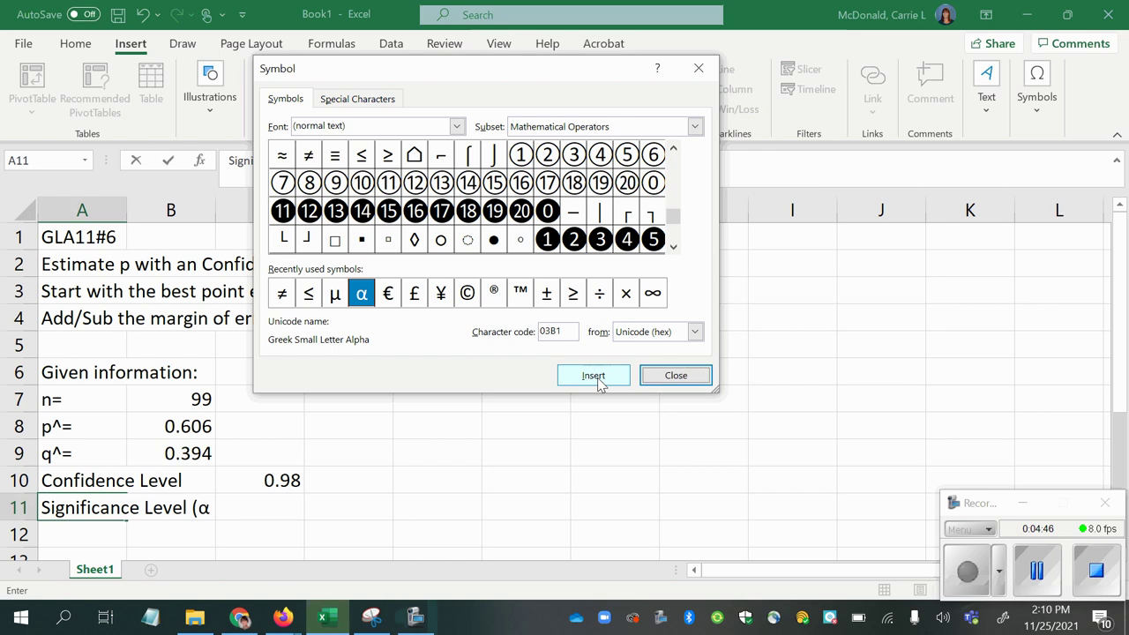
{"action": "left_click", "coordinate": [691, 380]}
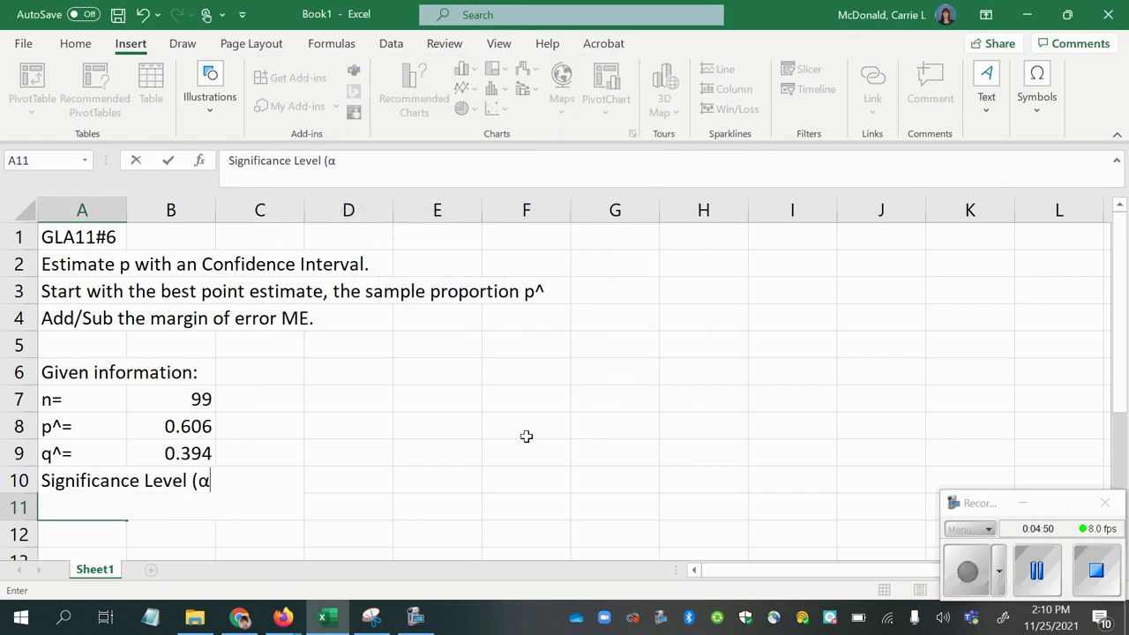
{"action": "type", "text": ")"}
{"action": "key", "text": "Tab"}
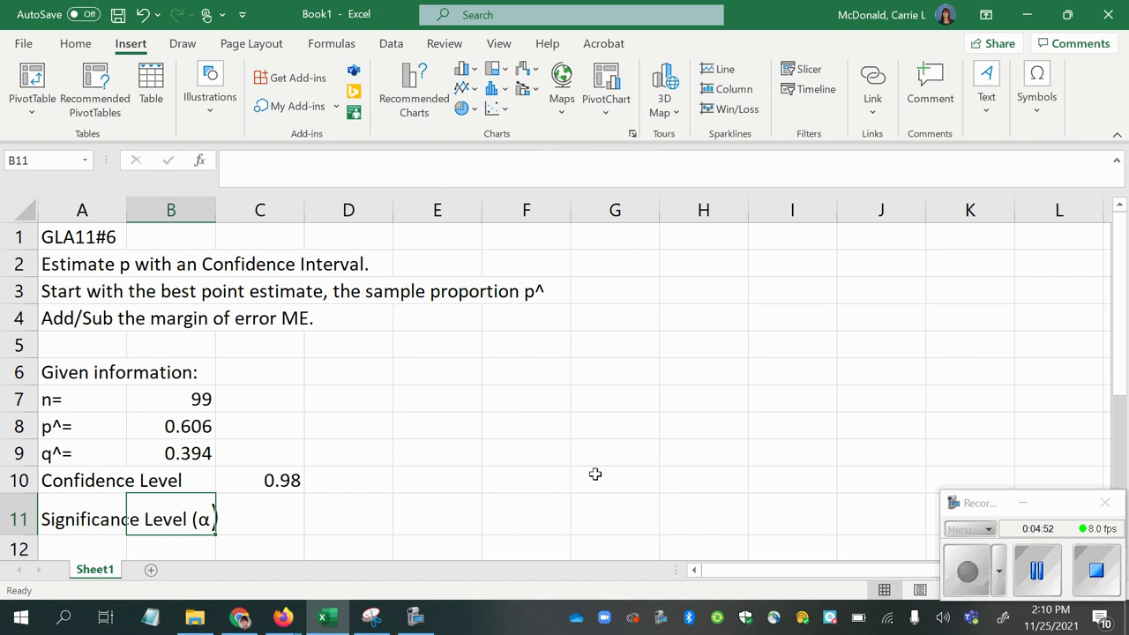
Step: Set C11 to =1-C10 so the significance level shows 0.02
{"action": "left_click", "coordinate": [253, 509]}
{"action": "type", "text": "=1"}
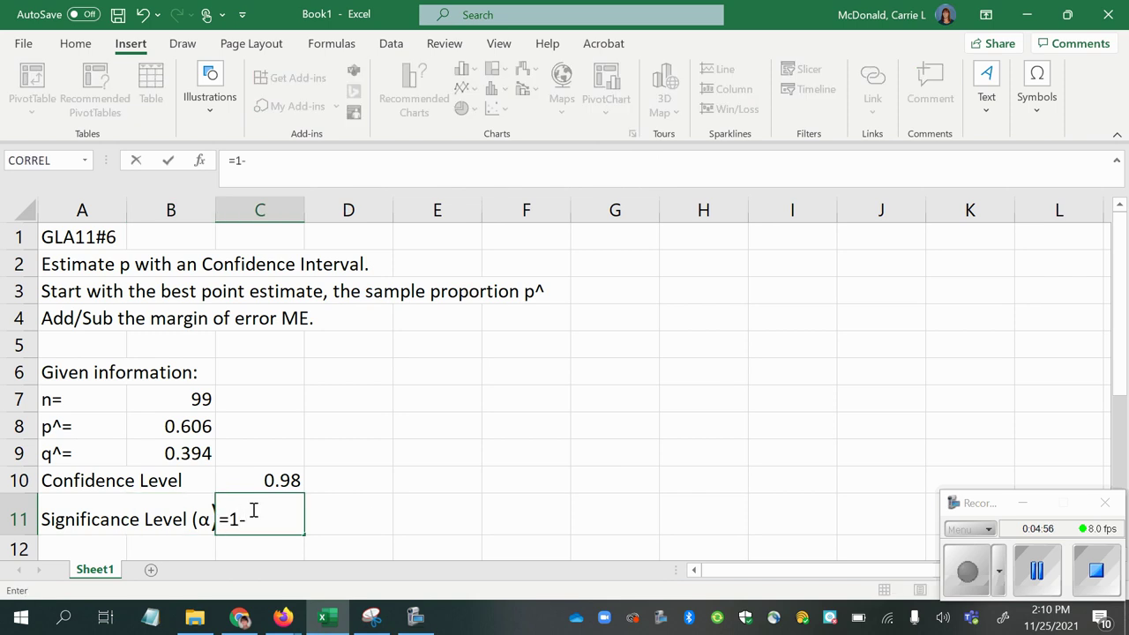
{"action": "type", "text": "-"}
{"action": "left_click", "coordinate": [281, 480]}
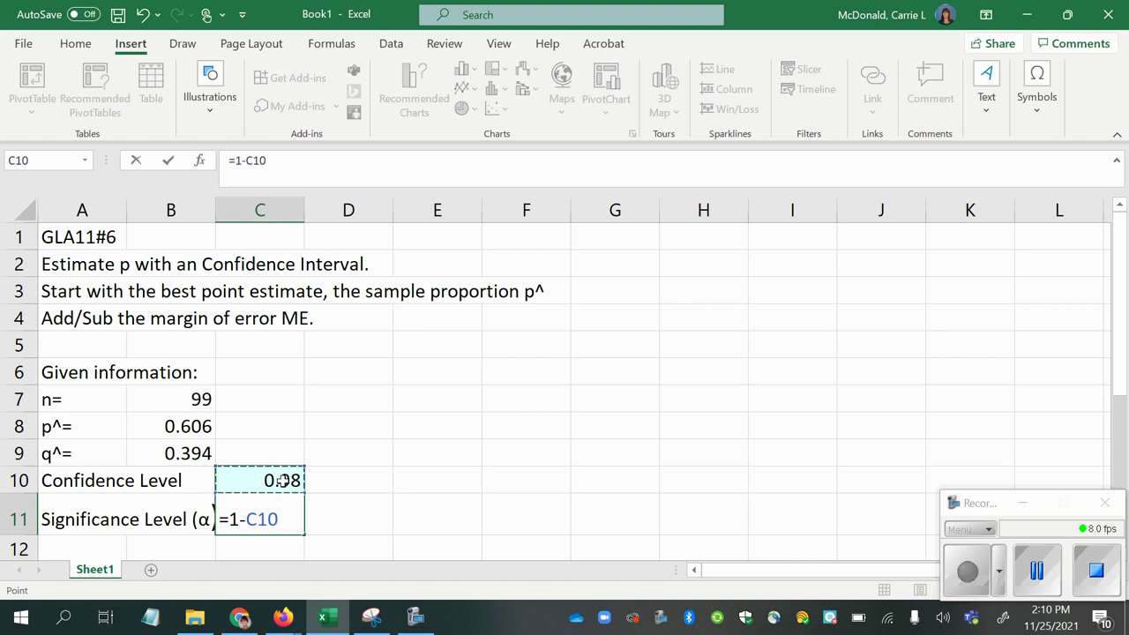
{"action": "key", "text": "Return"}
{"action": "scroll", "coordinate": [282, 481], "scroll_direction": "down", "scroll_amount": 1}
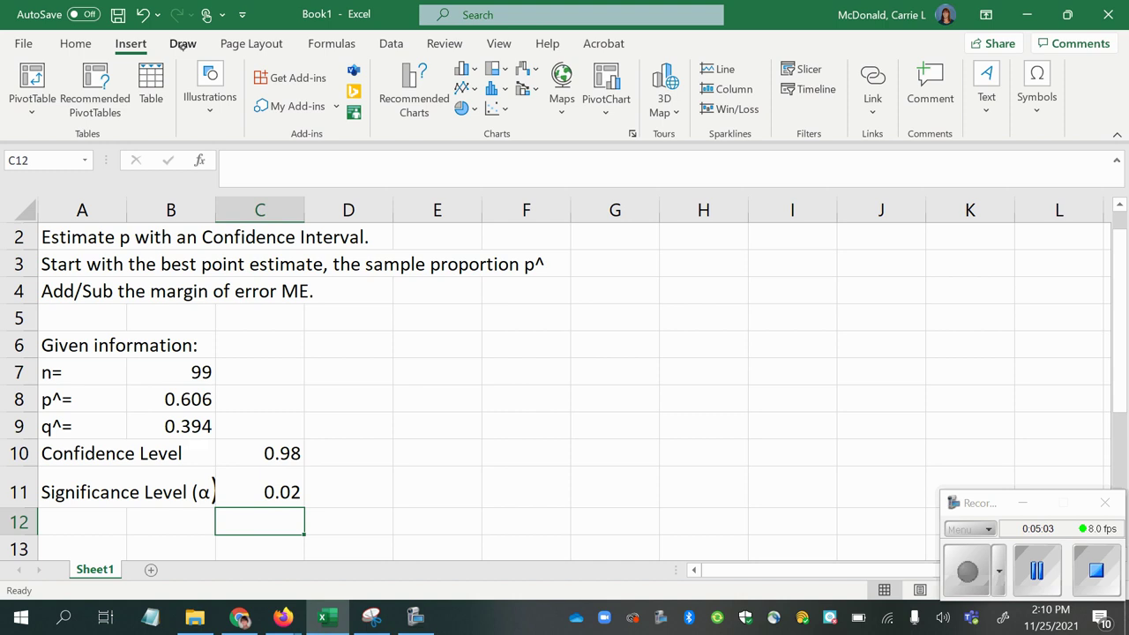
Step: Pick a Draw pen and set its colour to black
{"action": "left_click", "coordinate": [183, 44]}
{"action": "left_click", "coordinate": [157, 86]}
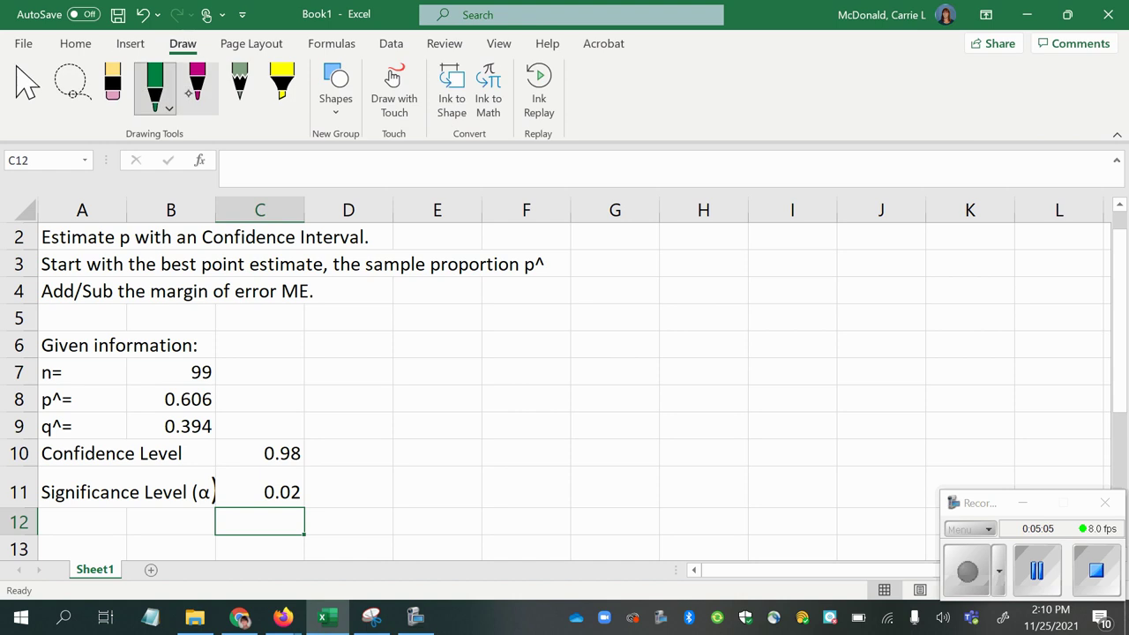
{"action": "left_click", "coordinate": [155, 93]}
{"action": "left_click", "coordinate": [183, 256]}
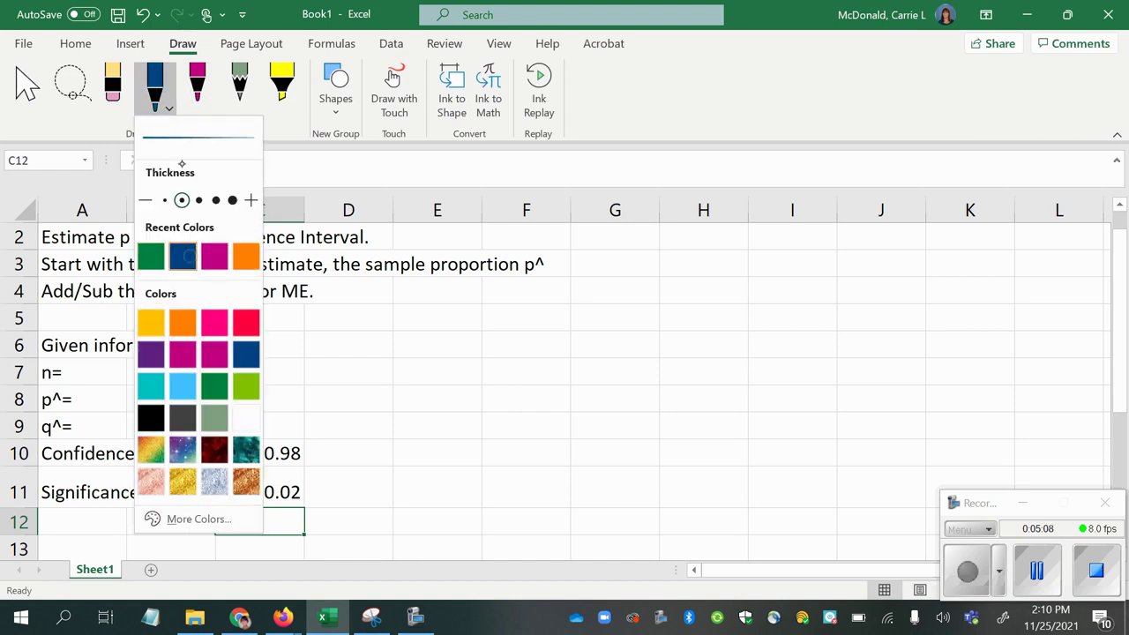
{"action": "key", "text": "Escape"}
{"action": "left_click", "coordinate": [155, 92]}
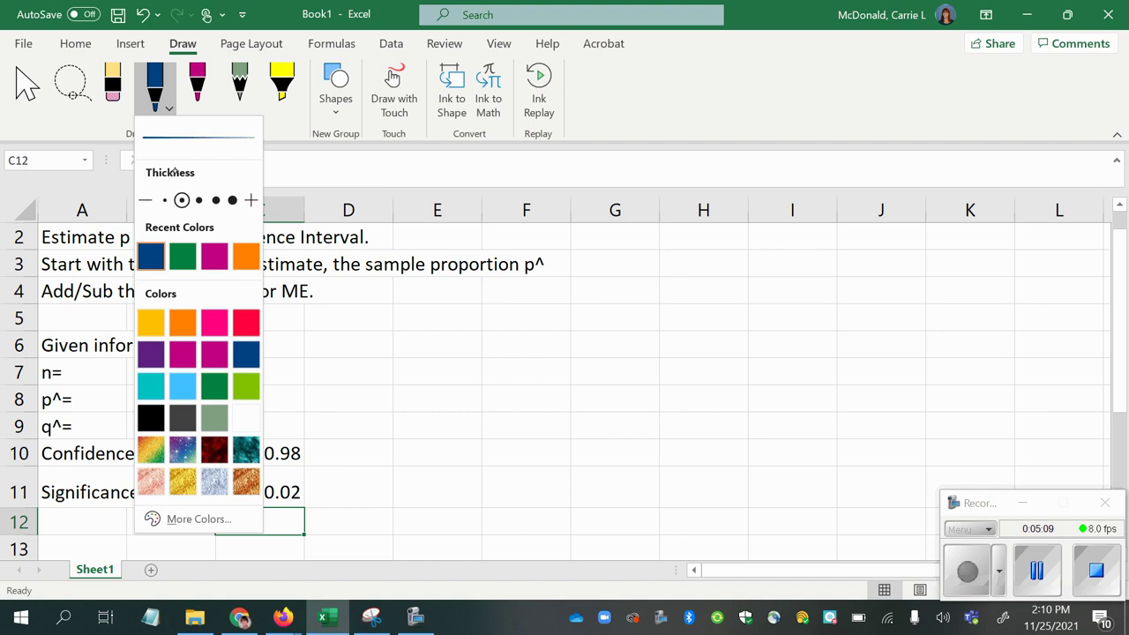
{"action": "left_click", "coordinate": [151, 413]}
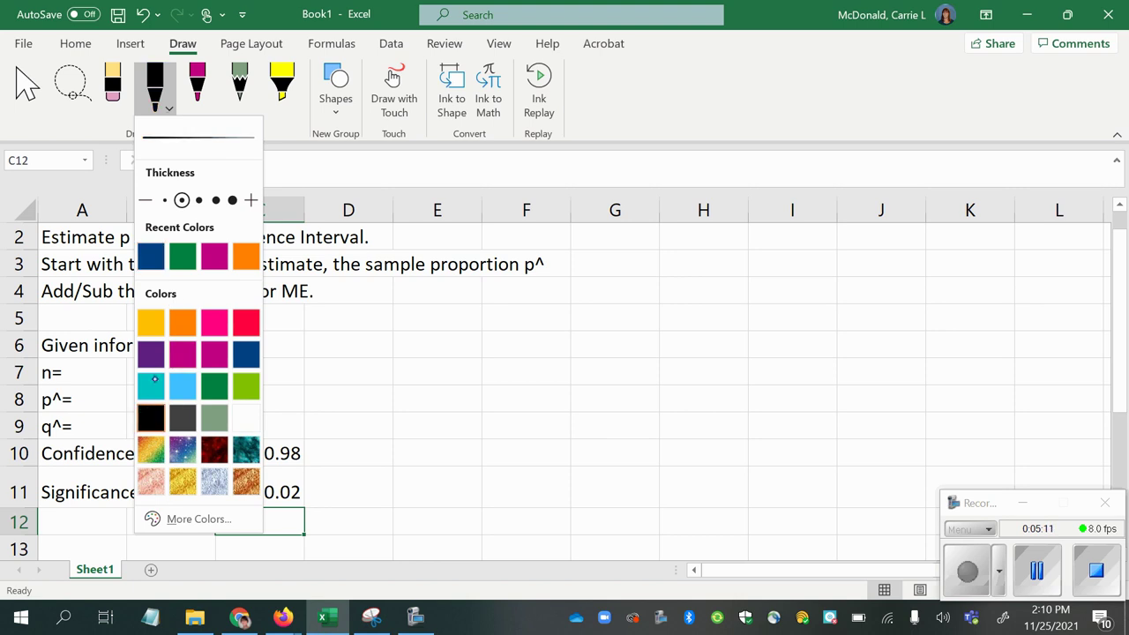
Step: Ink a bell curve over a double-arrowed Z axis with 0 marked at the centre
{"action": "mouse_move", "coordinate": [481, 372]}
{"action": "left_mouse_down"}
{"action": "mouse_move", "coordinate": [529, 347]}
{"action": "mouse_move", "coordinate": [711, 318]}
{"action": "mouse_move", "coordinate": [802, 376]}
{"action": "left_mouse_up"}
{"action": "mouse_move", "coordinate": [479, 384]}
{"action": "left_mouse_down"}
{"action": "mouse_move", "coordinate": [776, 379]}
{"action": "mouse_move", "coordinate": [765, 385]}
{"action": "left_mouse_up"}
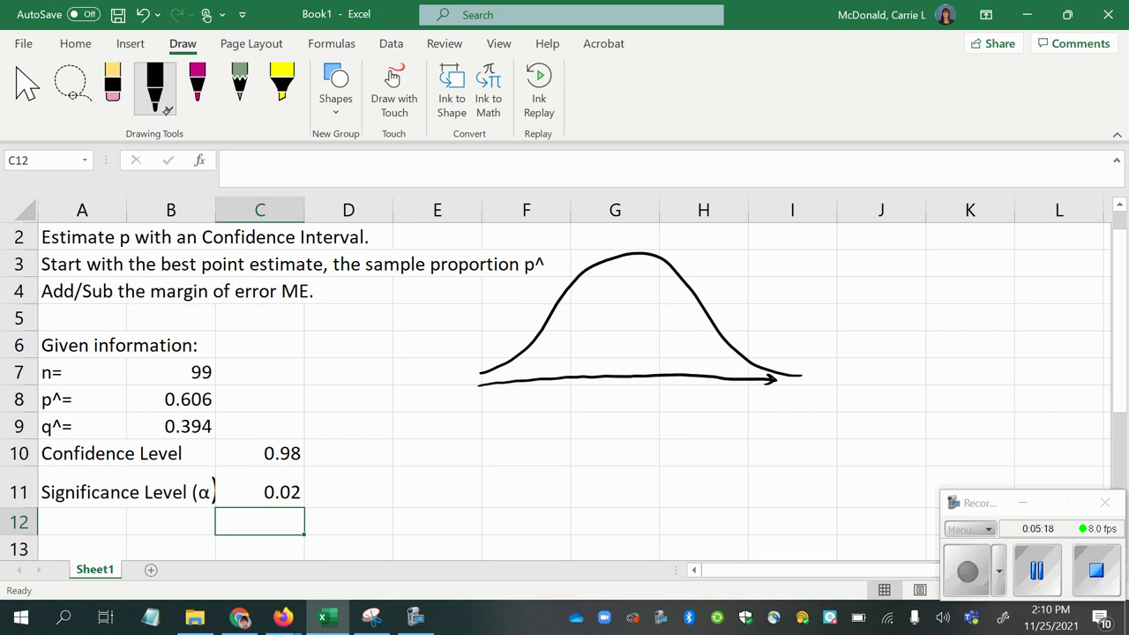
{"action": "left_click_drag", "start_coordinate": [494, 378], "coordinate": [492, 397]}
{"action": "mouse_move", "coordinate": [613, 360]}
{"action": "left_mouse_down"}
{"action": "mouse_move", "coordinate": [605, 418]}
{"action": "mouse_move", "coordinate": [611, 403]}
{"action": "left_mouse_up"}
{"action": "mouse_move", "coordinate": [810, 369]}
{"action": "left_mouse_down"}
{"action": "mouse_move", "coordinate": [813, 388]}
{"action": "mouse_move", "coordinate": [833, 388]}
{"action": "left_mouse_up"}
{"action": "left_click_drag", "start_coordinate": [808, 381], "coordinate": [829, 378]}
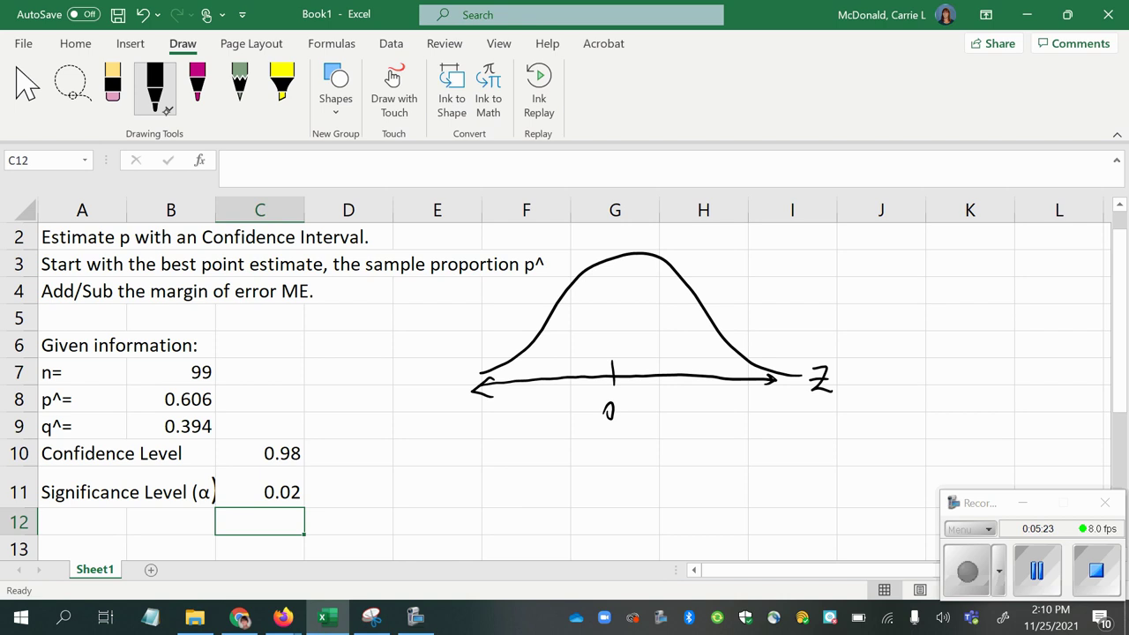
{"action": "left_click", "coordinate": [167, 109]}
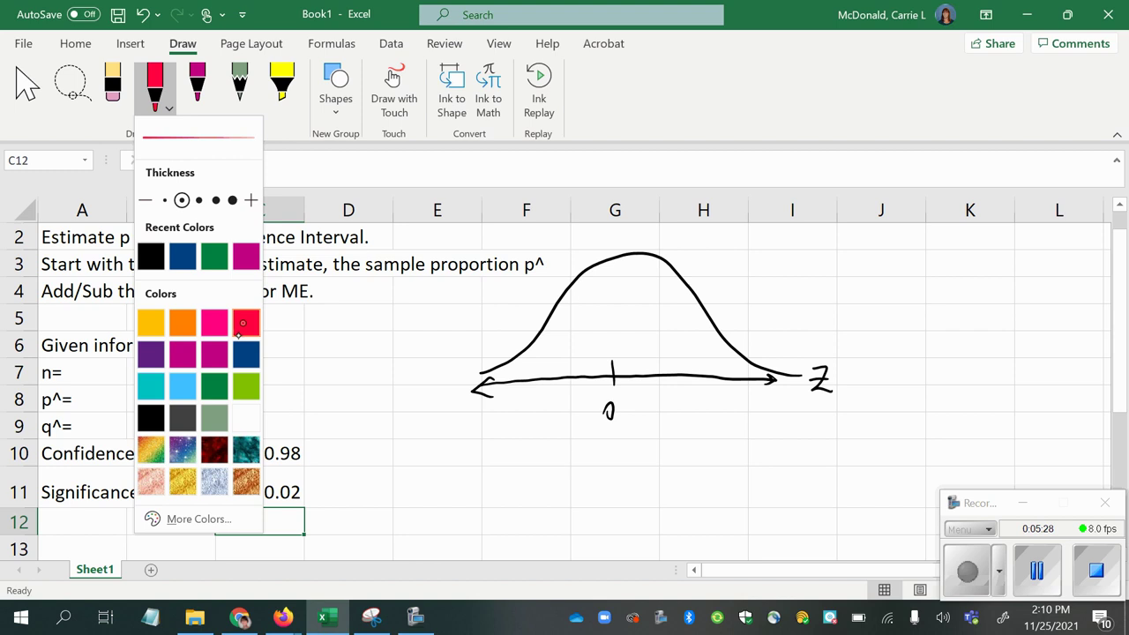
Step: In red, draw the -cv and cv critical lines and shade both tails
{"action": "left_click", "coordinate": [243, 331]}
{"action": "left_click_drag", "start_coordinate": [524, 351], "coordinate": [526, 397]}
{"action": "left_click_drag", "start_coordinate": [730, 350], "coordinate": [730, 391]}
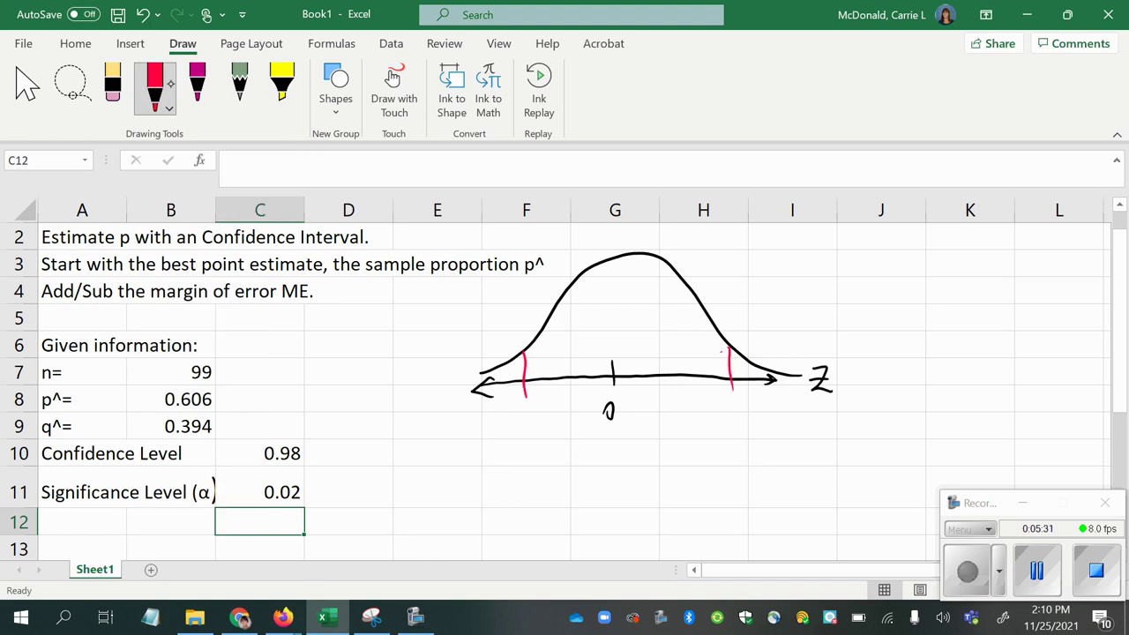
{"action": "left_click_drag", "start_coordinate": [497, 412], "coordinate": [512, 410]}
{"action": "mouse_move", "coordinate": [526, 405]}
{"action": "left_mouse_down"}
{"action": "mouse_move", "coordinate": [526, 416]}
{"action": "mouse_move", "coordinate": [541, 402]}
{"action": "left_mouse_up"}
{"action": "mouse_move", "coordinate": [730, 395]}
{"action": "left_mouse_down"}
{"action": "mouse_move", "coordinate": [729, 409]}
{"action": "mouse_move", "coordinate": [749, 389]}
{"action": "left_mouse_up"}
{"action": "left_click_drag", "start_coordinate": [486, 381], "coordinate": [527, 354]}
{"action": "mouse_move", "coordinate": [732, 376]}
{"action": "left_mouse_down"}
{"action": "mouse_move", "coordinate": [742, 362]}
{"action": "mouse_move", "coordinate": [765, 383]}
{"action": "left_mouse_up"}
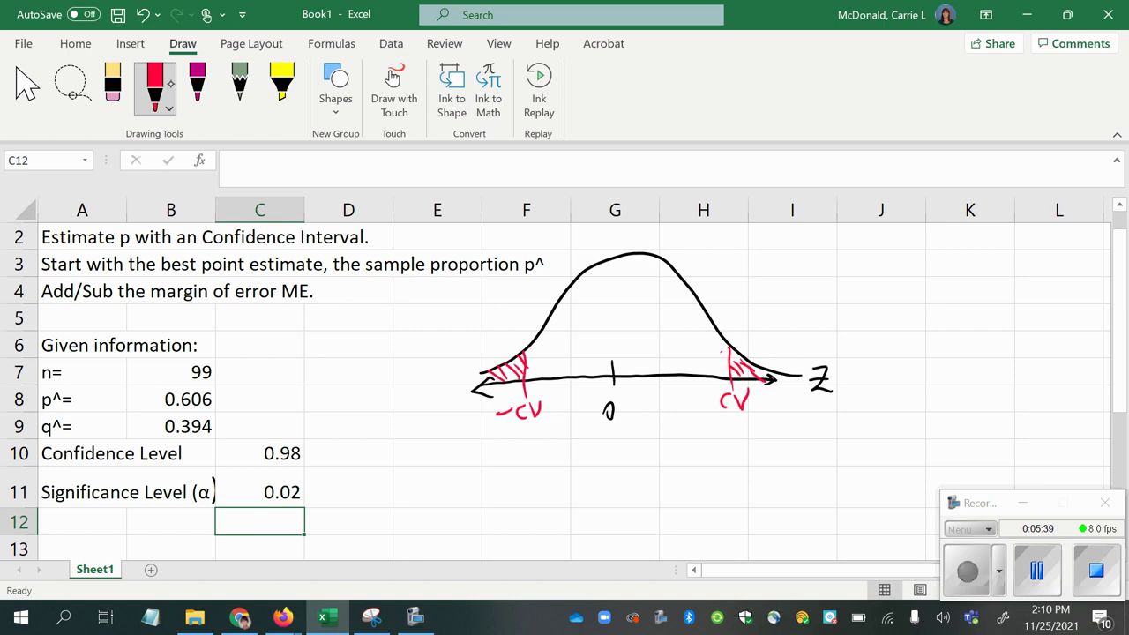
{"action": "left_click_drag", "start_coordinate": [492, 347], "coordinate": [509, 363]}
Step: Label each tail α/2 = 0.01 and write 0.98 in the middle of the curve
{"action": "mouse_move", "coordinate": [449, 330]}
{"action": "left_mouse_down"}
{"action": "mouse_move", "coordinate": [437, 340]}
{"action": "mouse_move", "coordinate": [458, 362]}
{"action": "mouse_move", "coordinate": [469, 337]}
{"action": "left_mouse_up"}
{"action": "left_click_drag", "start_coordinate": [460, 348], "coordinate": [469, 348]}
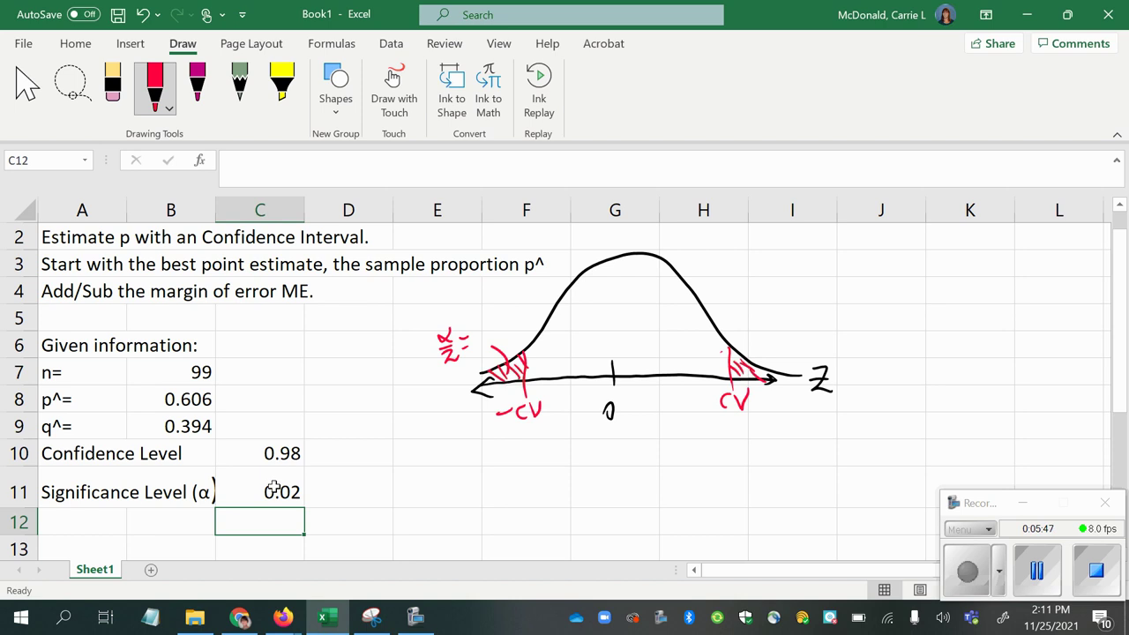
{"action": "left_click_drag", "start_coordinate": [481, 331], "coordinate": [514, 340]}
{"action": "mouse_move", "coordinate": [751, 369]}
{"action": "left_mouse_down"}
{"action": "mouse_move", "coordinate": [781, 346]}
{"action": "mouse_move", "coordinate": [767, 349]}
{"action": "left_mouse_up"}
{"action": "mouse_move", "coordinate": [776, 306]}
{"action": "left_mouse_down"}
{"action": "mouse_move", "coordinate": [768, 320]}
{"action": "mouse_move", "coordinate": [781, 318]}
{"action": "mouse_move", "coordinate": [781, 344]}
{"action": "mouse_move", "coordinate": [811, 326]}
{"action": "mouse_move", "coordinate": [825, 332]}
{"action": "left_mouse_up"}
{"action": "mouse_move", "coordinate": [838, 322]}
{"action": "left_mouse_down"}
{"action": "mouse_move", "coordinate": [833, 331]}
{"action": "mouse_move", "coordinate": [838, 324]}
{"action": "left_mouse_up"}
{"action": "left_click_drag", "start_coordinate": [855, 319], "coordinate": [853, 335]}
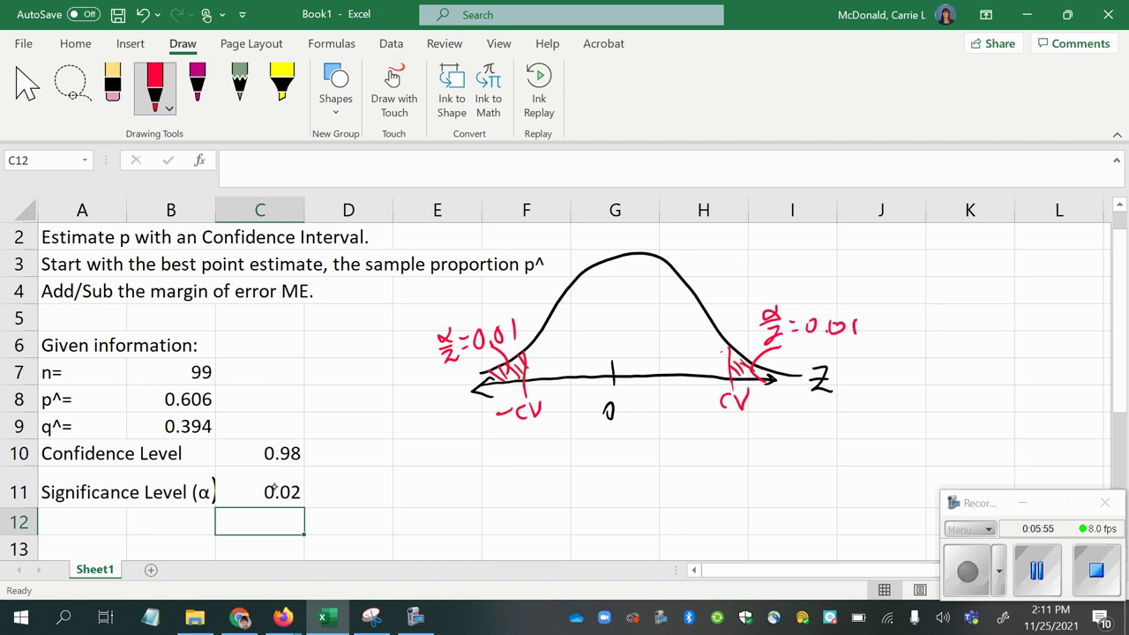
{"action": "mouse_move", "coordinate": [595, 322]}
{"action": "left_mouse_down"}
{"action": "mouse_move", "coordinate": [618, 335]}
{"action": "mouse_move", "coordinate": [647, 335]}
{"action": "left_mouse_up"}
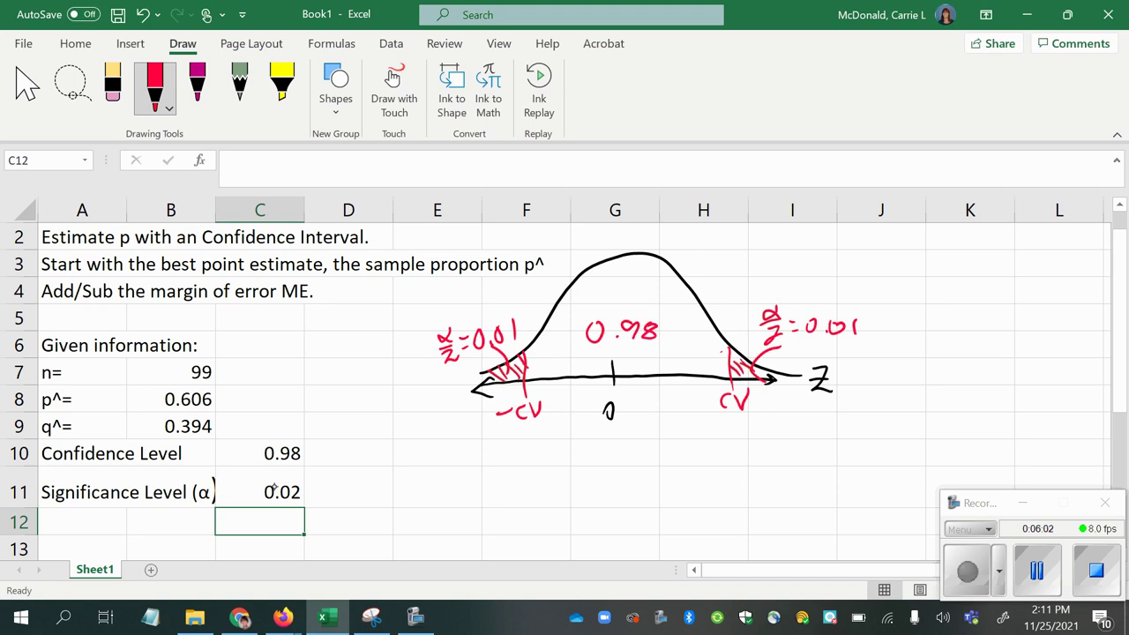
Step: Write a red p̂ under the centre 0 with interval brackets on either side
{"action": "mouse_move", "coordinate": [601, 460]}
{"action": "left_mouse_down"}
{"action": "mouse_move", "coordinate": [594, 453]}
{"action": "mouse_move", "coordinate": [612, 453]}
{"action": "left_mouse_up"}
{"action": "left_click_drag", "start_coordinate": [531, 448], "coordinate": [544, 485]}
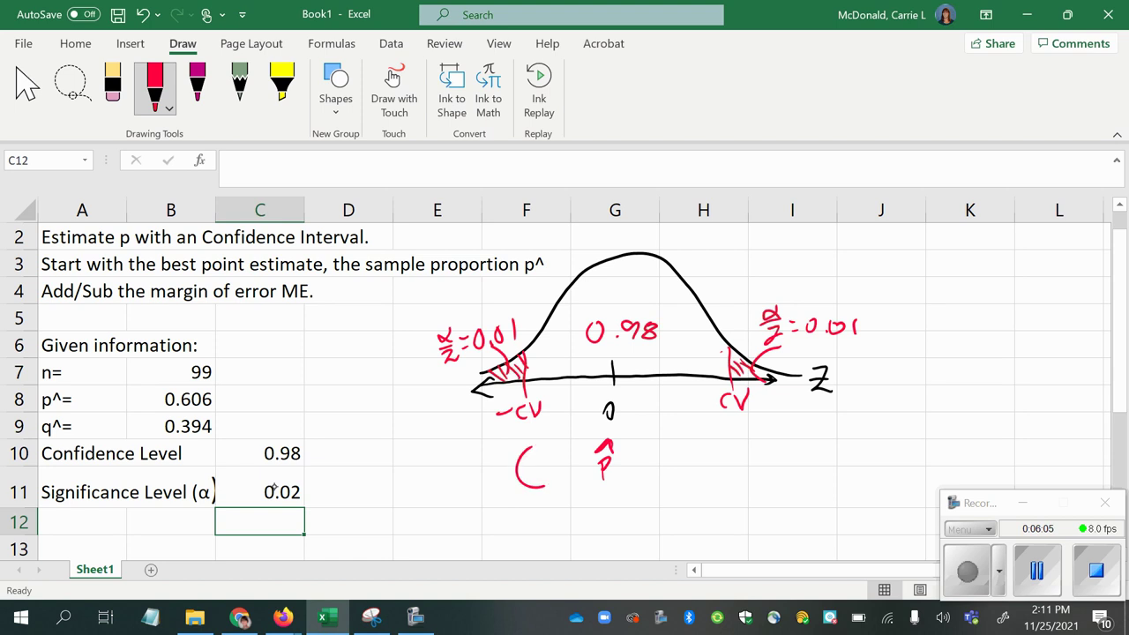
{"action": "left_click_drag", "start_coordinate": [707, 446], "coordinate": [724, 492]}
{"action": "left_click", "coordinate": [62, 531]}
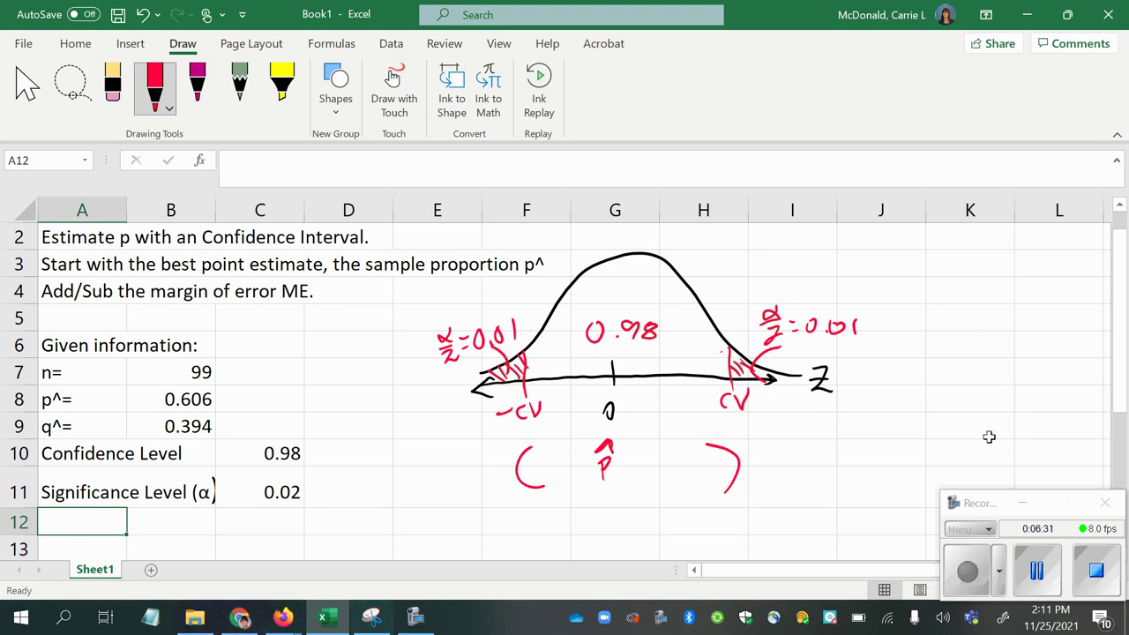
{"action": "left_click_drag", "start_coordinate": [1125, 357], "coordinate": [1120, 396]}
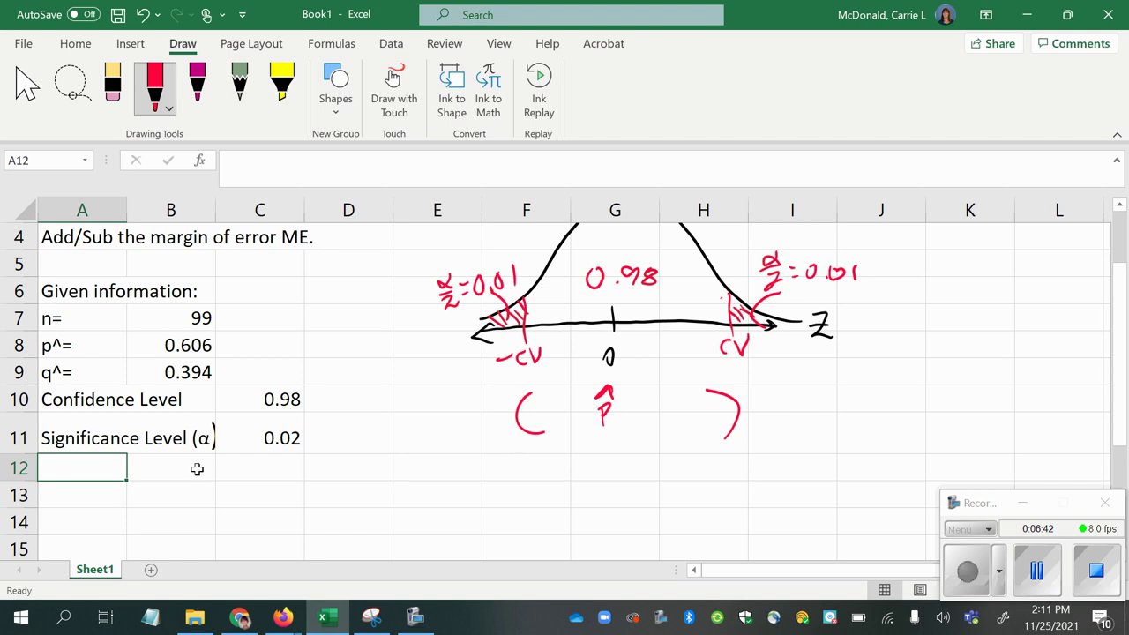
Step: Copy the α symbol from the A11 label into A12 and make it read α/2
{"action": "left_click", "coordinate": [88, 434]}
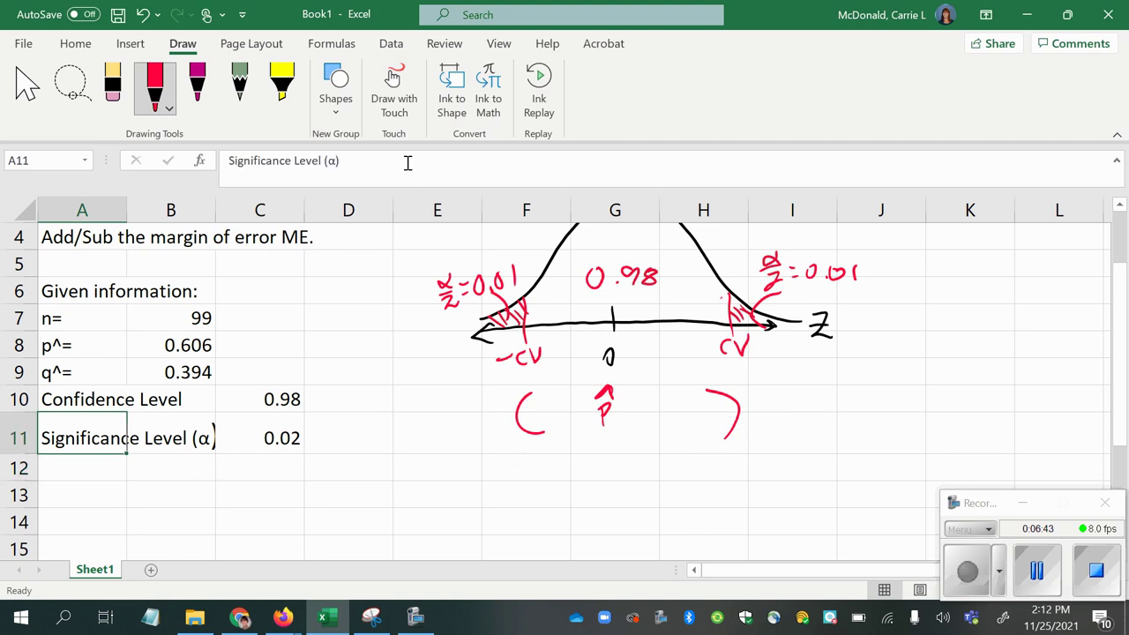
{"action": "double_click", "coordinate": [333, 161]}
{"action": "key", "text": "ctrl+c"}
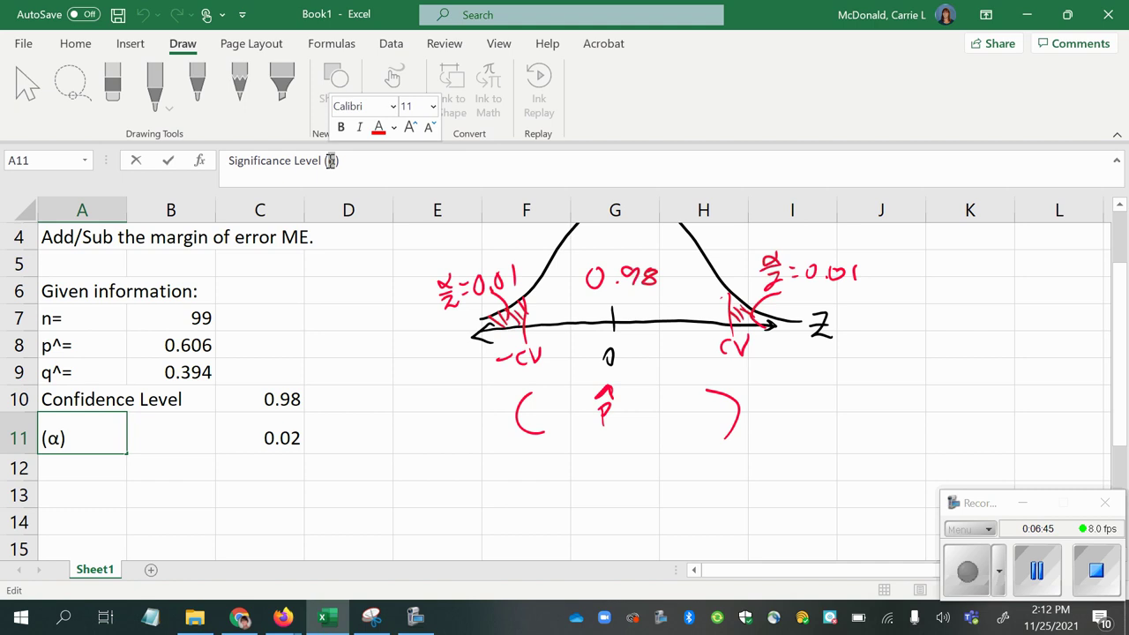
{"action": "left_click", "coordinate": [93, 470]}
{"action": "key", "text": "ctrl+v"}
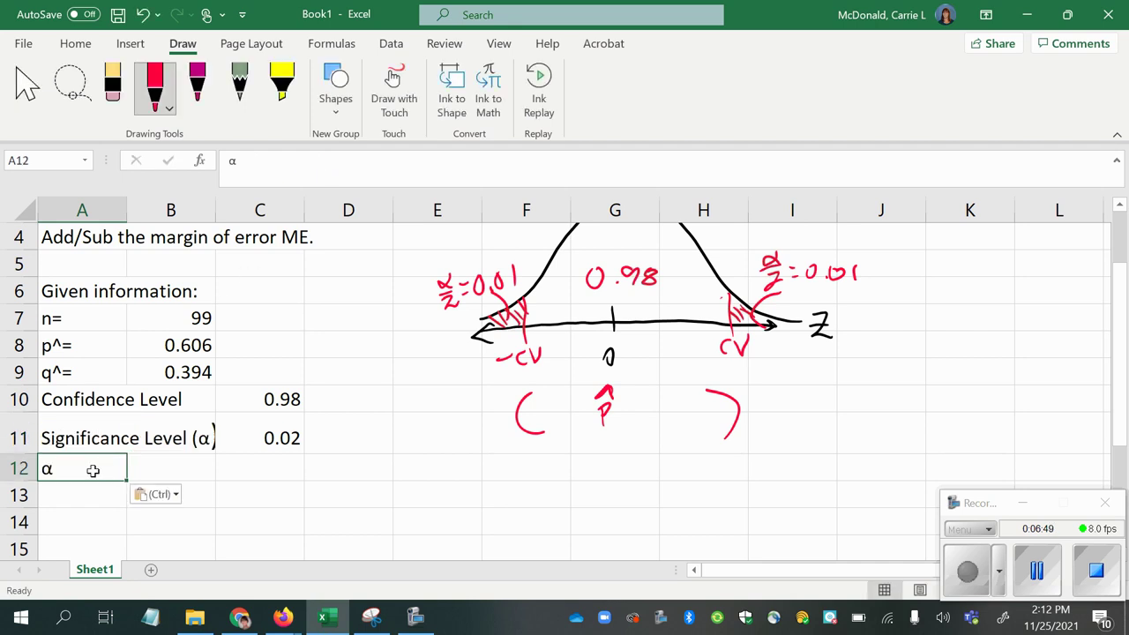
{"action": "key", "text": "ctrl+s"}
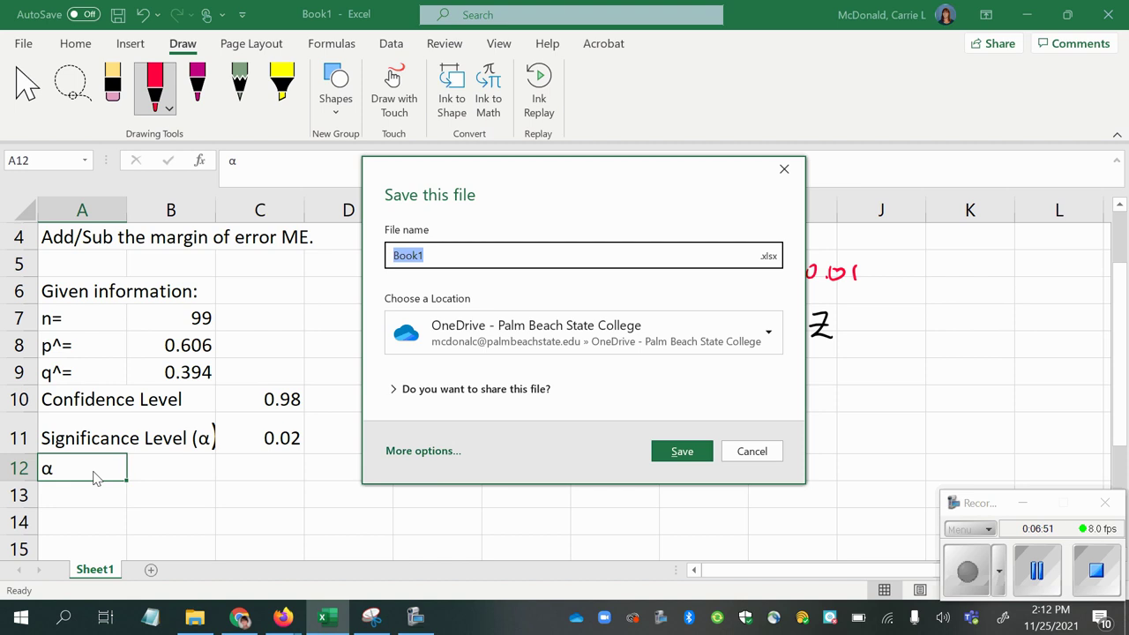
{"action": "left_click", "coordinate": [774, 452]}
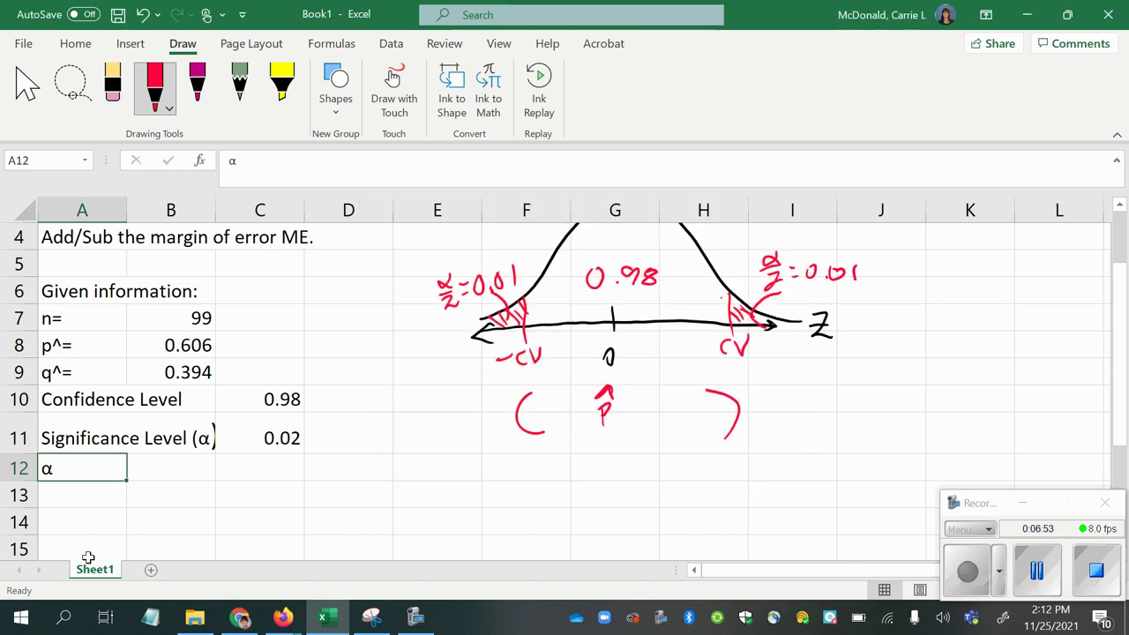
{"action": "double_click", "coordinate": [94, 468]}
{"action": "type", "text": "/2"}
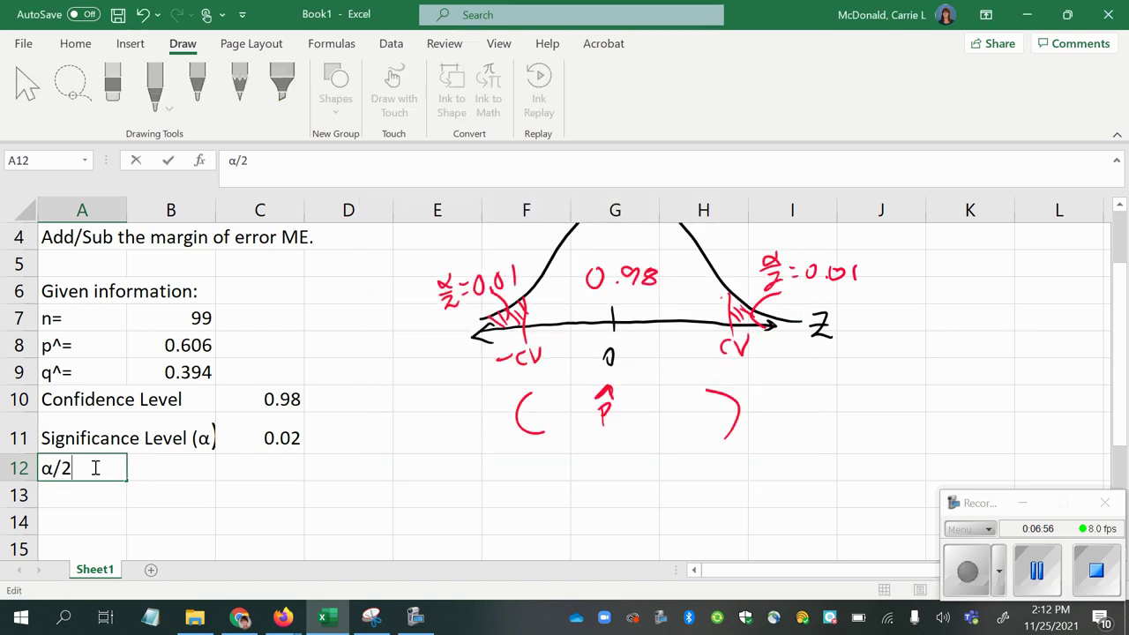
{"action": "key", "text": "Tab"}
{"action": "key", "text": "Tab"}
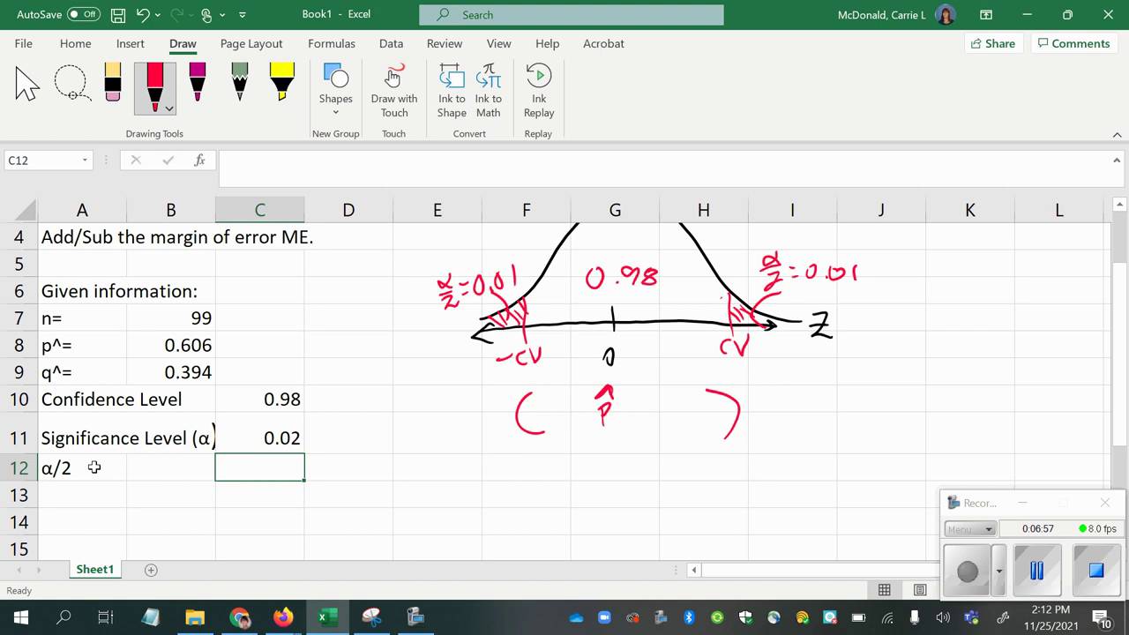
Step: Set B12 to =C11/2, giving 0.01
{"action": "key", "text": "Left"}
{"action": "type", "text": "="}
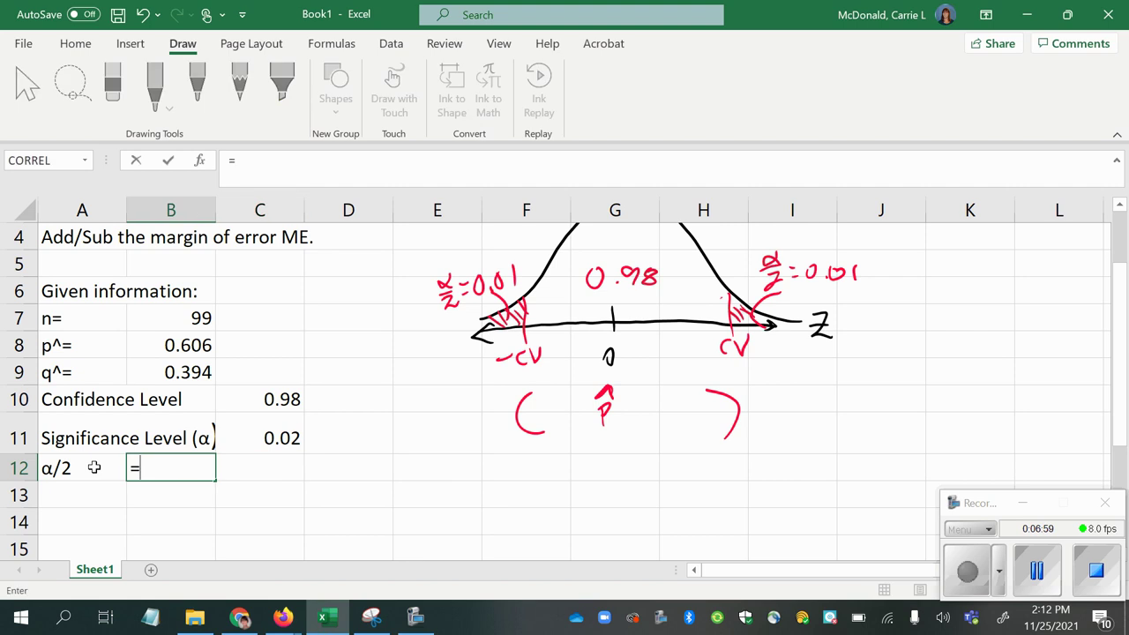
{"action": "left_click", "coordinate": [270, 436]}
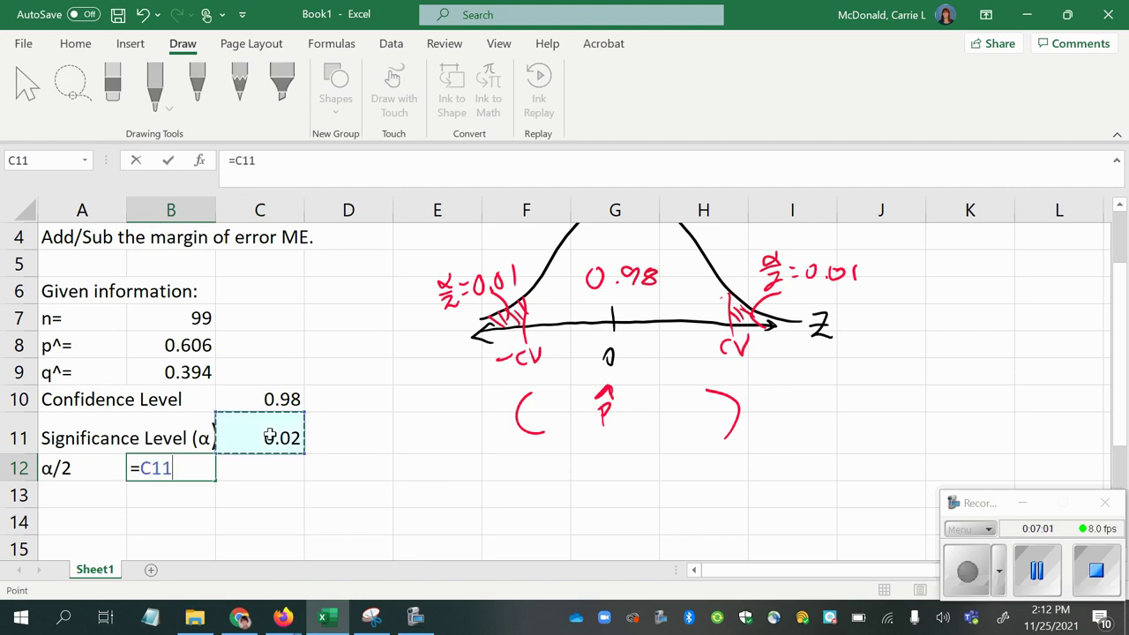
{"action": "type", "text": "/2"}
{"action": "key", "text": "Return"}
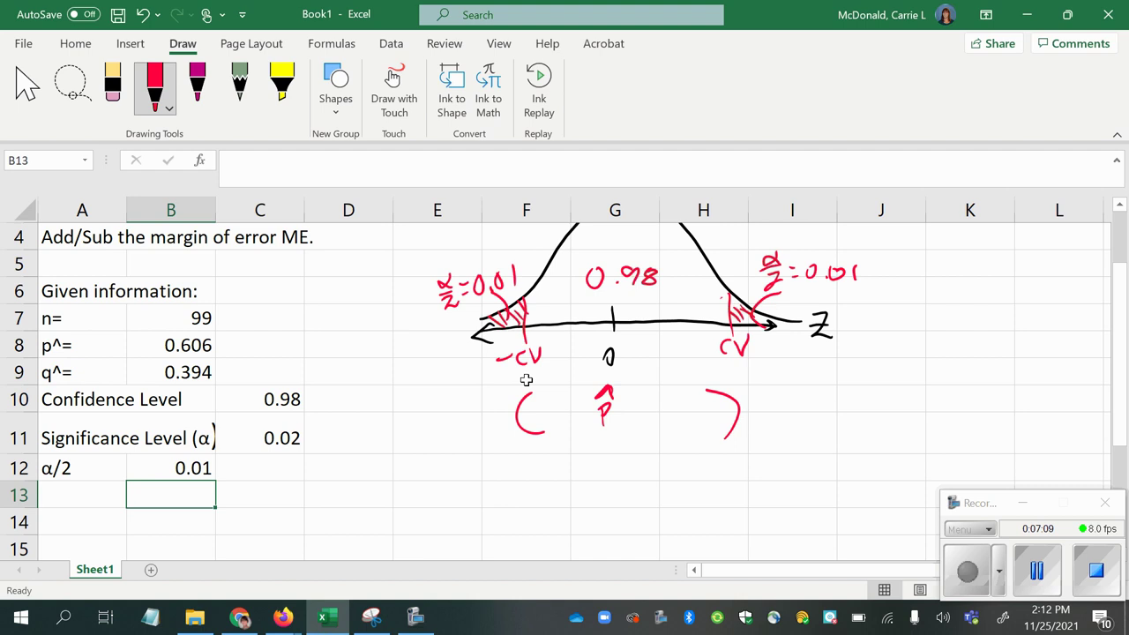
Step: Label A13 'CV: z' and enter =NORM.INV(.01,0,1) in B13, returning -2.32635
{"action": "left_click", "coordinate": [63, 498]}
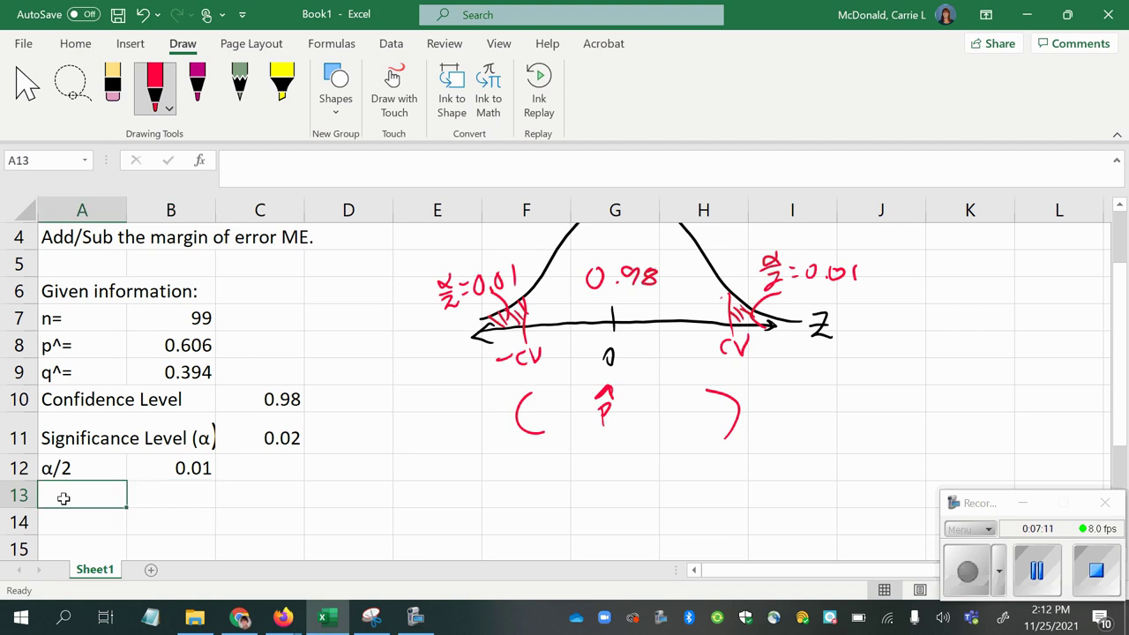
{"action": "type", "text": "CV: z"}
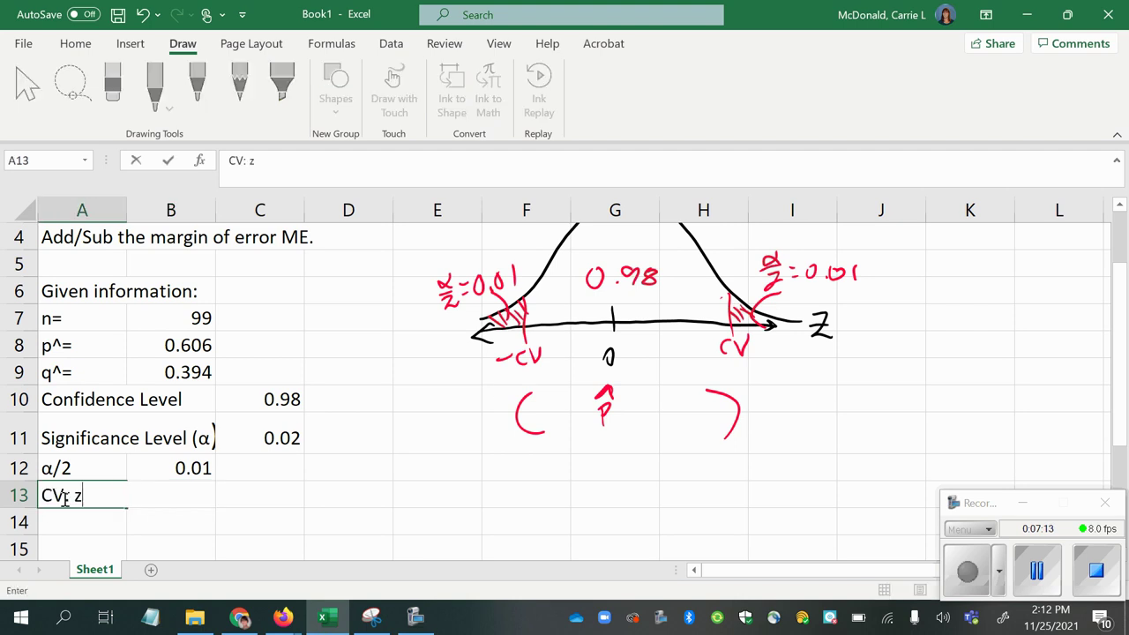
{"action": "key", "text": "Tab"}
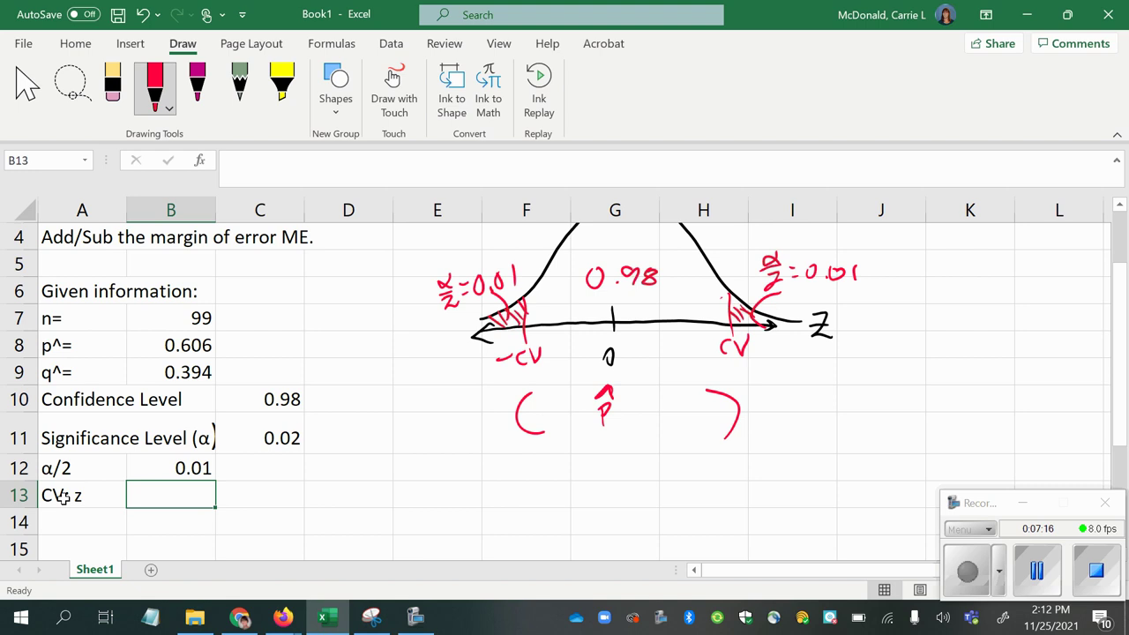
{"action": "type", "text": "=n"}
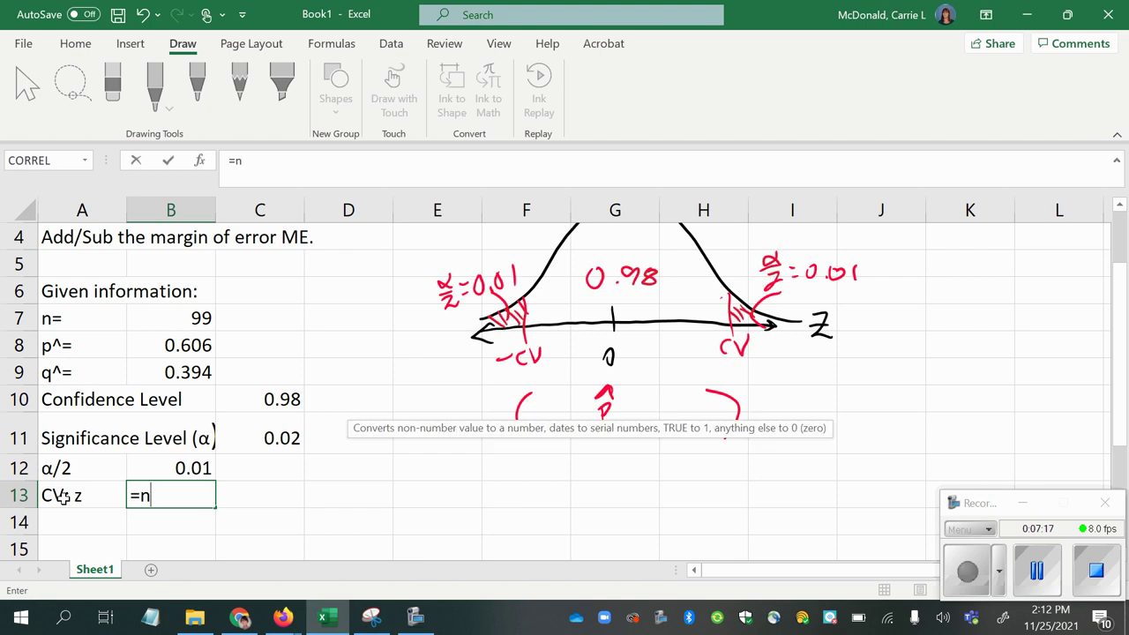
{"action": "type", "text": "orm.inv"}
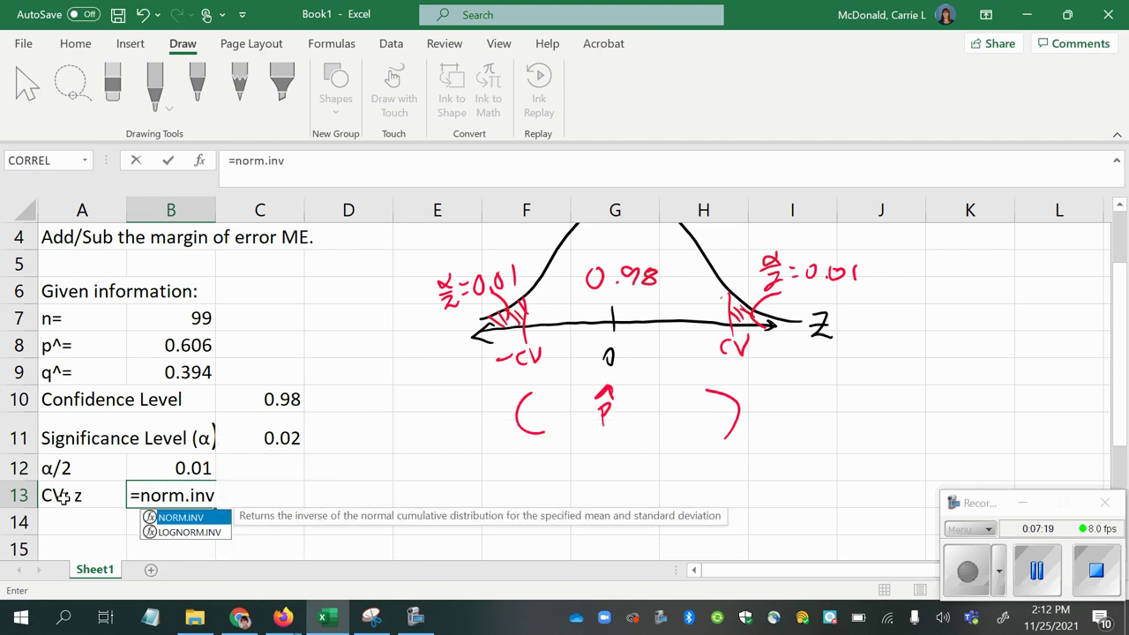
{"action": "type", "text": "(.0"}
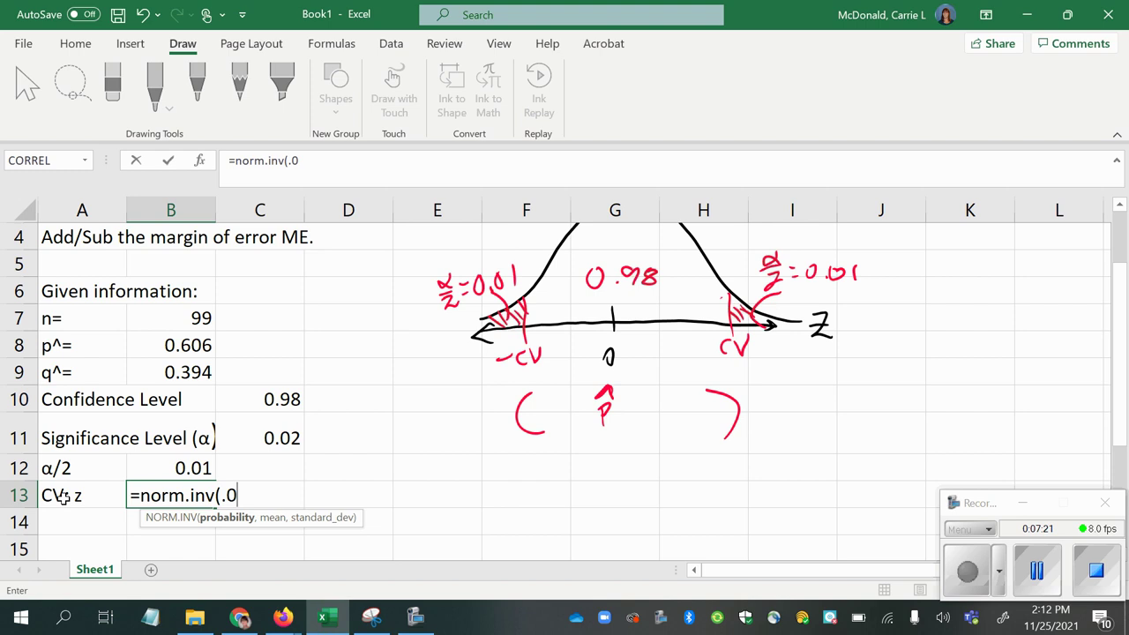
{"action": "type", "text": "1)"}
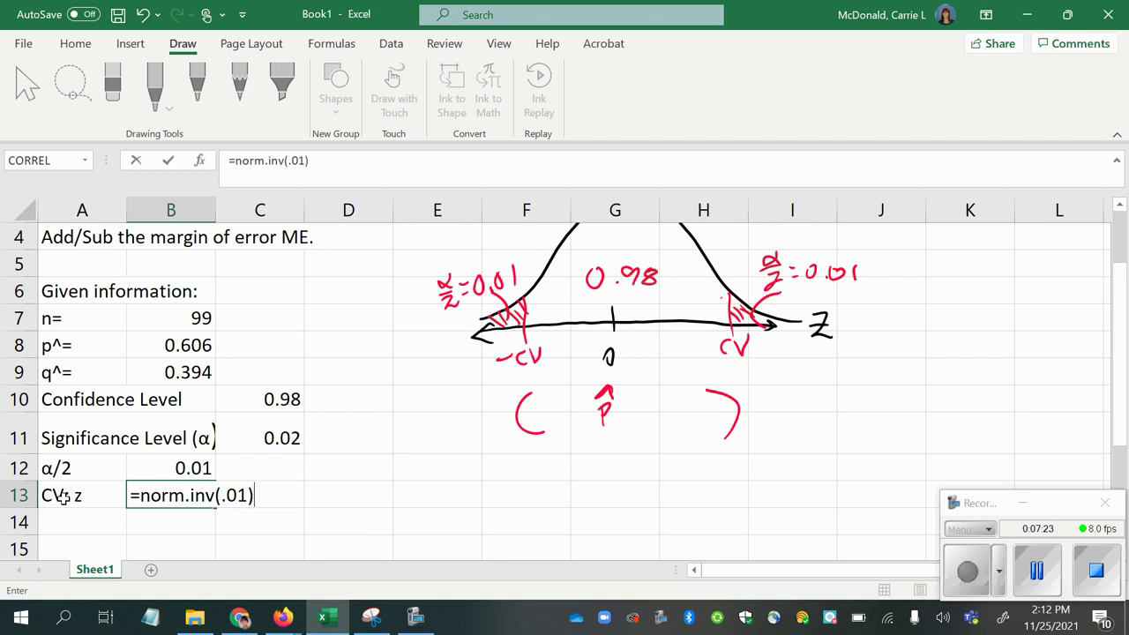
{"action": "key", "text": "BackSpace"}
{"action": "type", "text": ","}
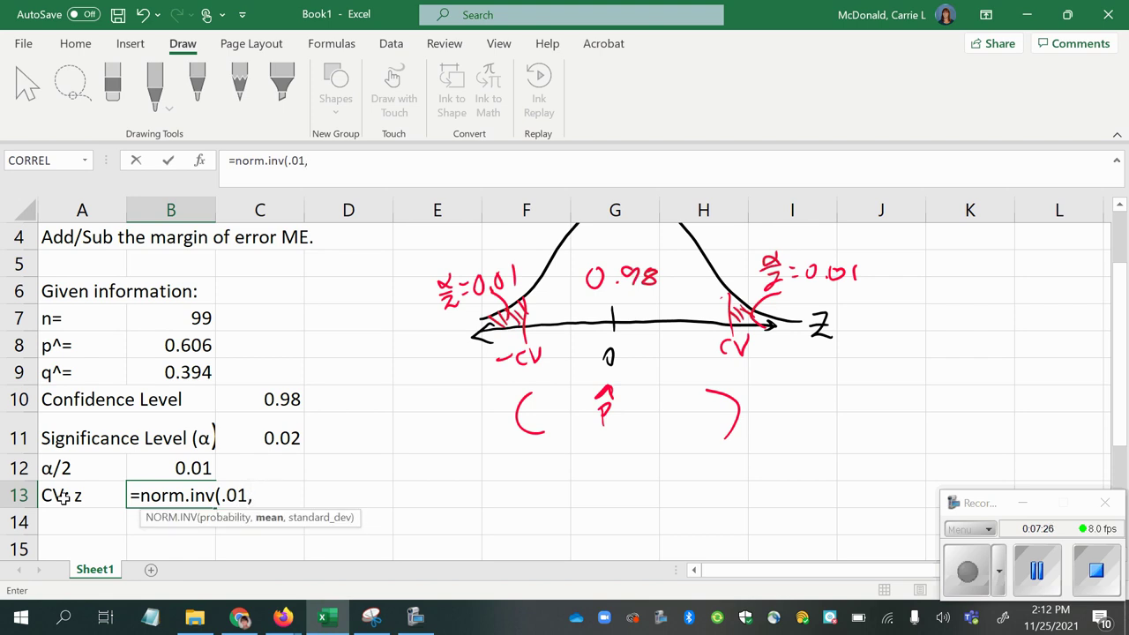
{"action": "type", "text": "0,1"}
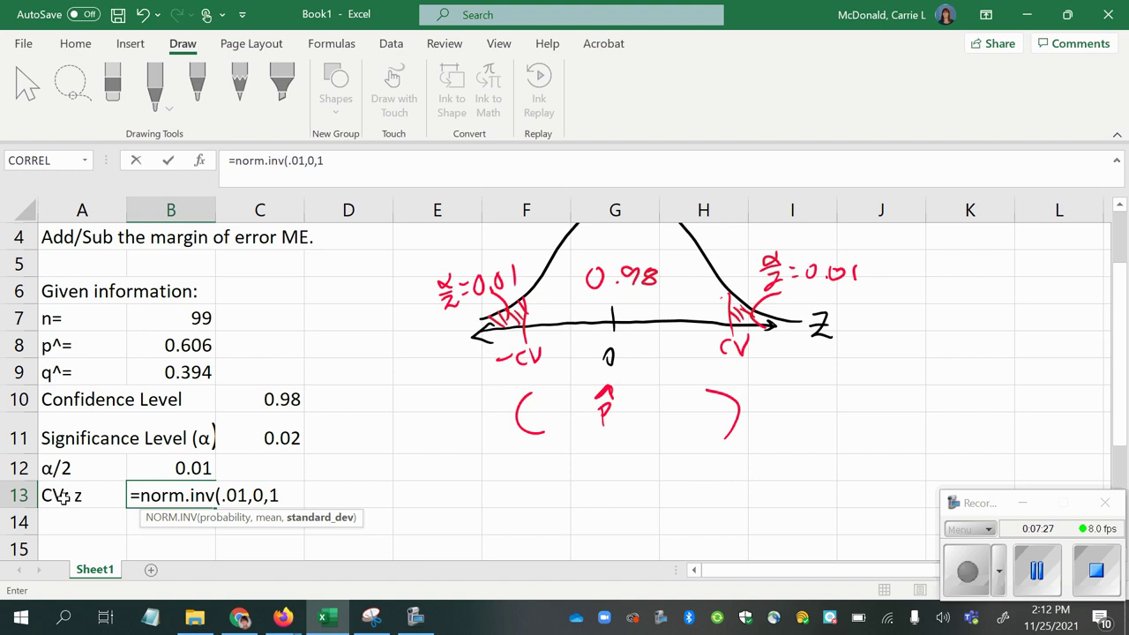
{"action": "type", "text": ")"}
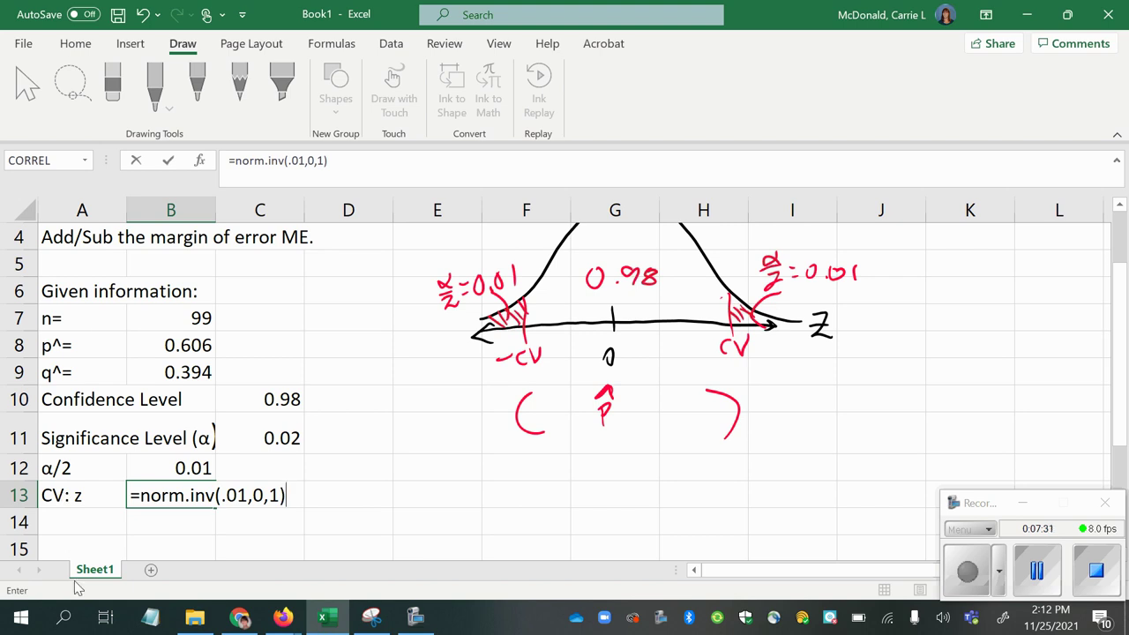
{"action": "key", "text": "Return"}
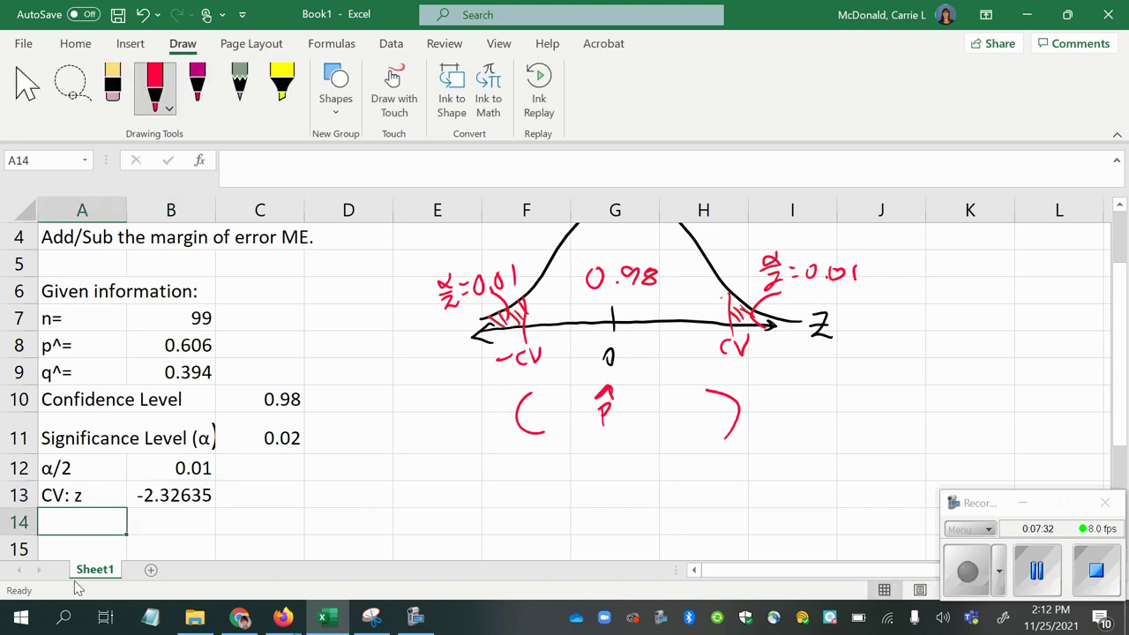
Step: Handwrite red -2.33 under the -CV label and a circled 2.33 under CV on the bell-curve sketch
{"action": "left_click", "coordinate": [166, 495]}
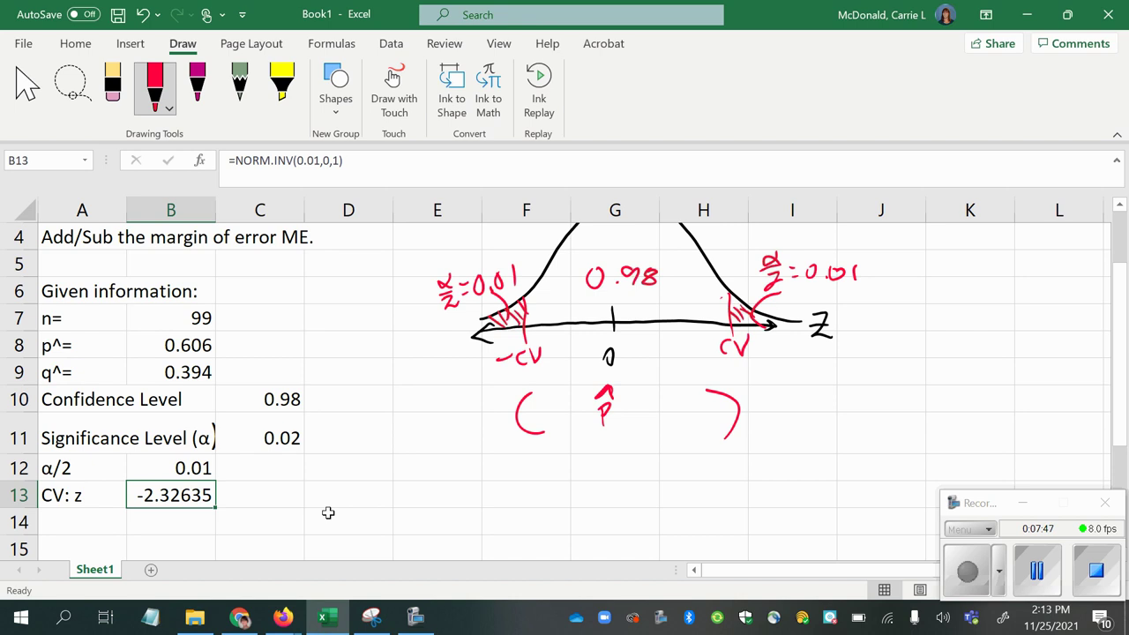
{"action": "left_click_drag", "start_coordinate": [477, 380], "coordinate": [532, 385]}
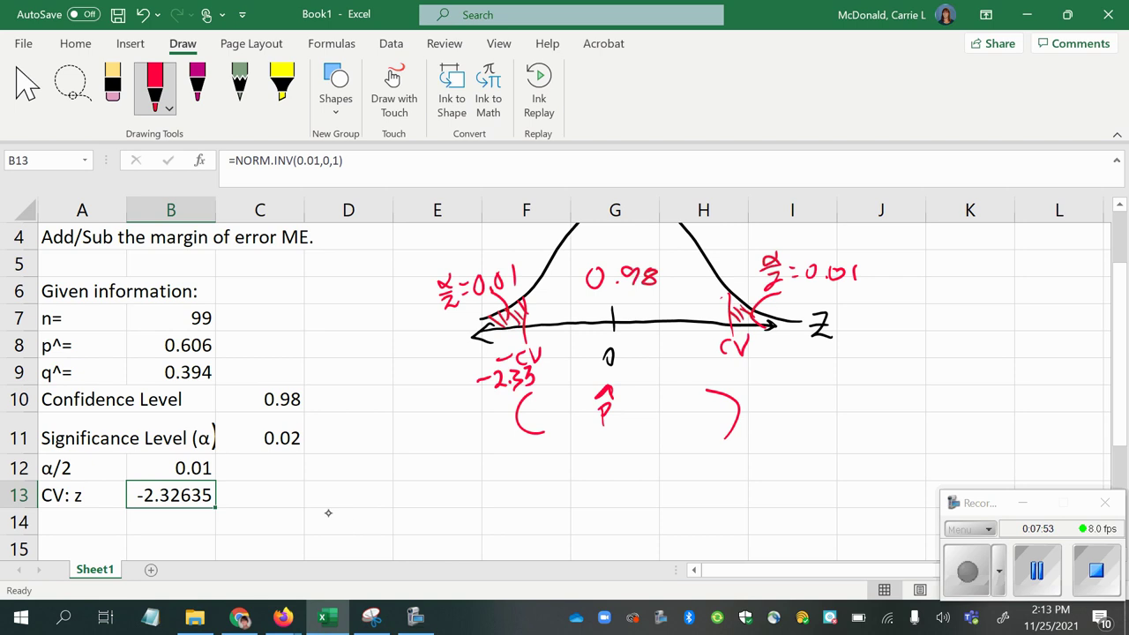
{"action": "mouse_move", "coordinate": [710, 365]}
{"action": "left_mouse_down"}
{"action": "mouse_move", "coordinate": [716, 381]}
{"action": "mouse_move", "coordinate": [764, 370]}
{"action": "mouse_move", "coordinate": [760, 388]}
{"action": "left_mouse_up"}
{"action": "mouse_move", "coordinate": [766, 347]}
{"action": "left_mouse_down"}
{"action": "mouse_move", "coordinate": [698, 362]}
{"action": "mouse_move", "coordinate": [760, 345]}
{"action": "left_mouse_up"}
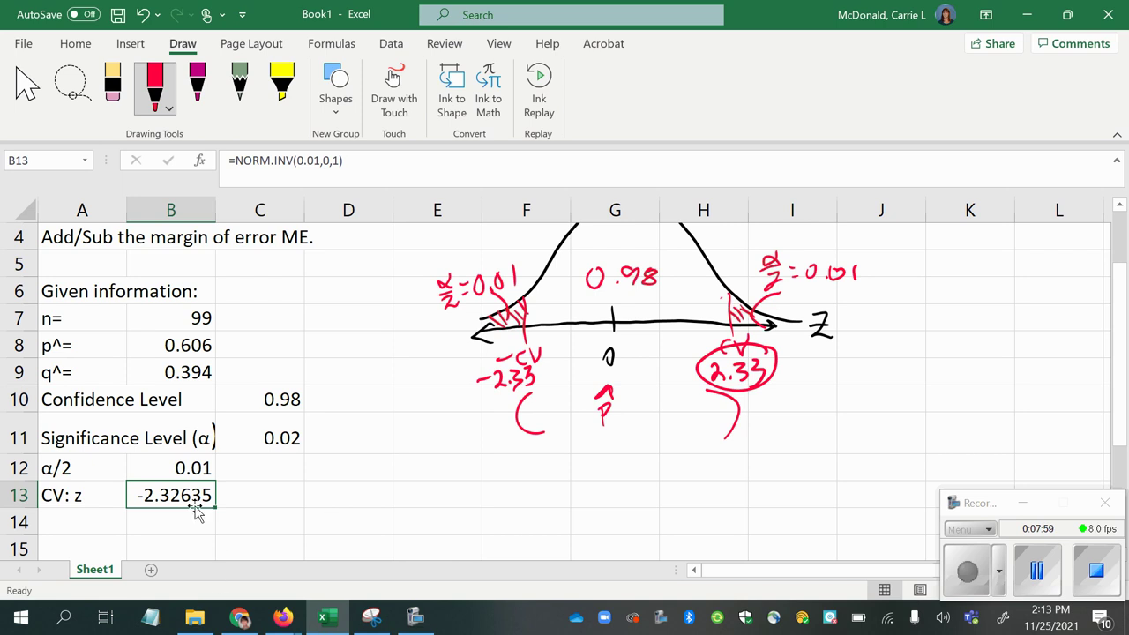
Step: Wrap B13's formula as =ABS(NORM.INV(0.01,0,1)) so the critical value shows 2.32635
{"action": "left_click", "coordinate": [238, 164]}
{"action": "type", "text": "av"}
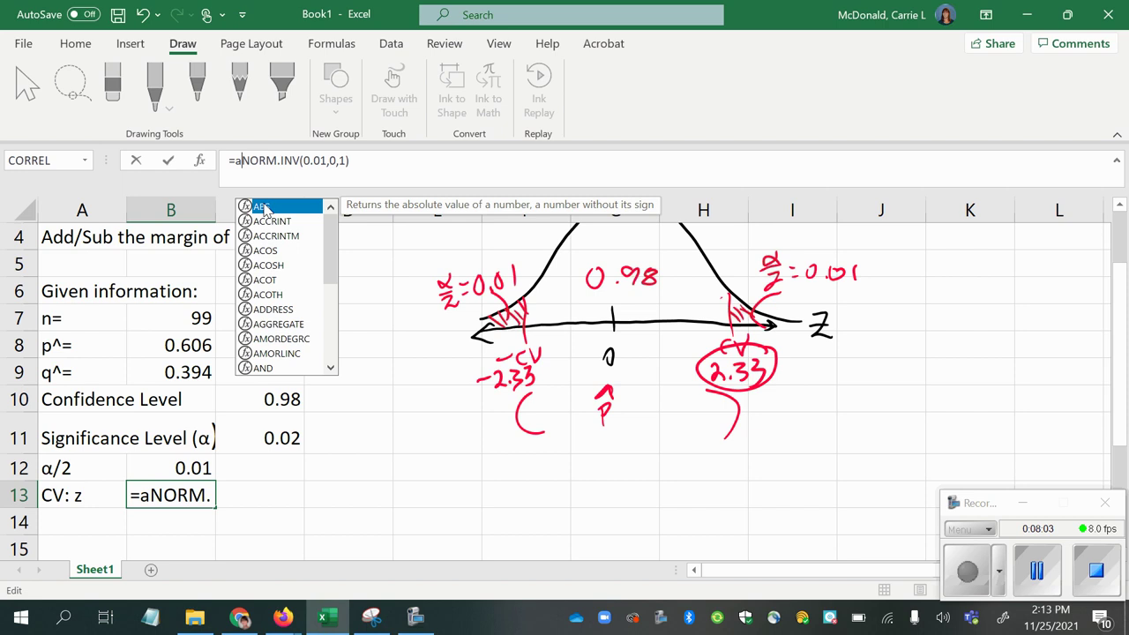
{"action": "key", "text": "BackSpace"}
{"action": "key", "text": "BackSpace"}
{"action": "type", "text": "abs("}
{"action": "left_click", "coordinate": [410, 154]}
{"action": "type", "text": ")"}
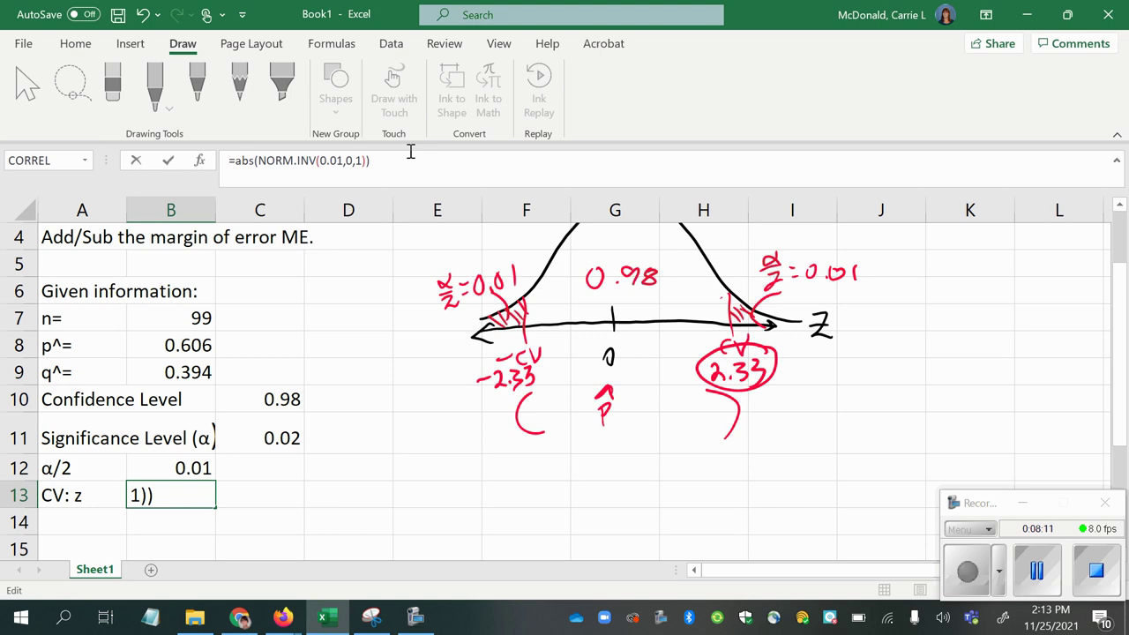
{"action": "key", "text": "Return"}
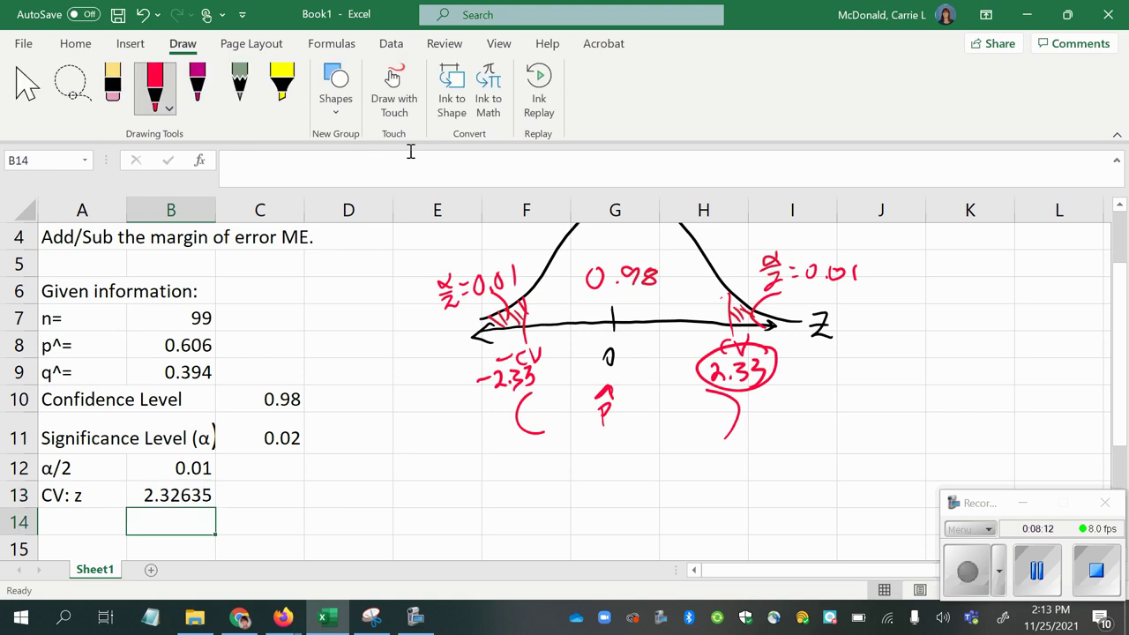
{"action": "left_click", "coordinate": [92, 525]}
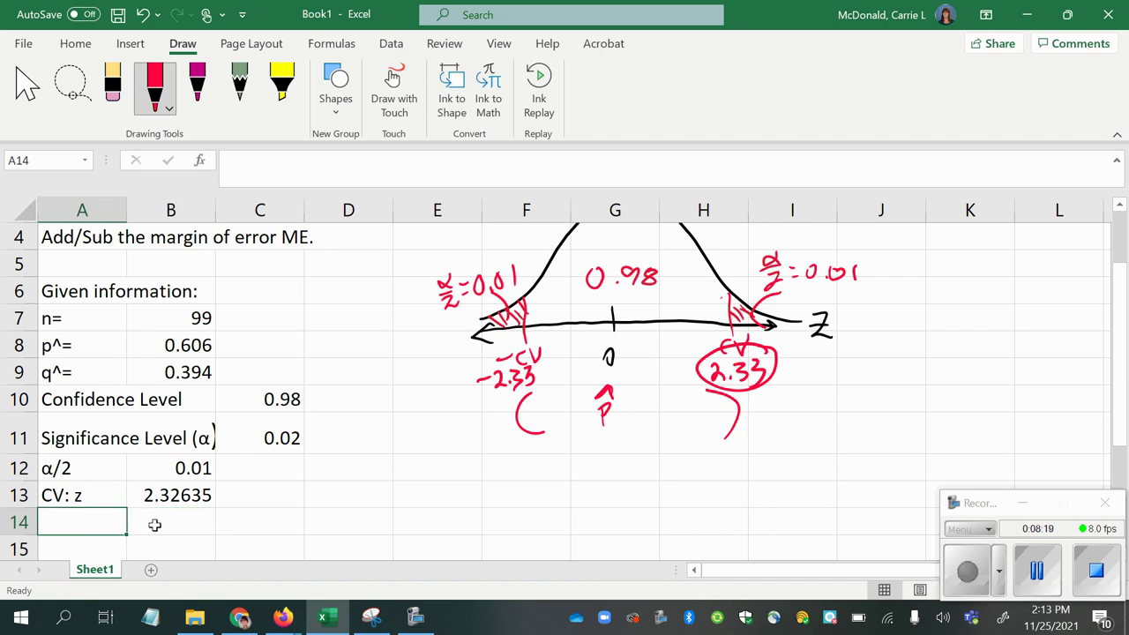
Step: Insert the margin-of-error and interval-boundaries form picture to the right of the bell-curve sketch
{"action": "left_click", "coordinate": [415, 479]}
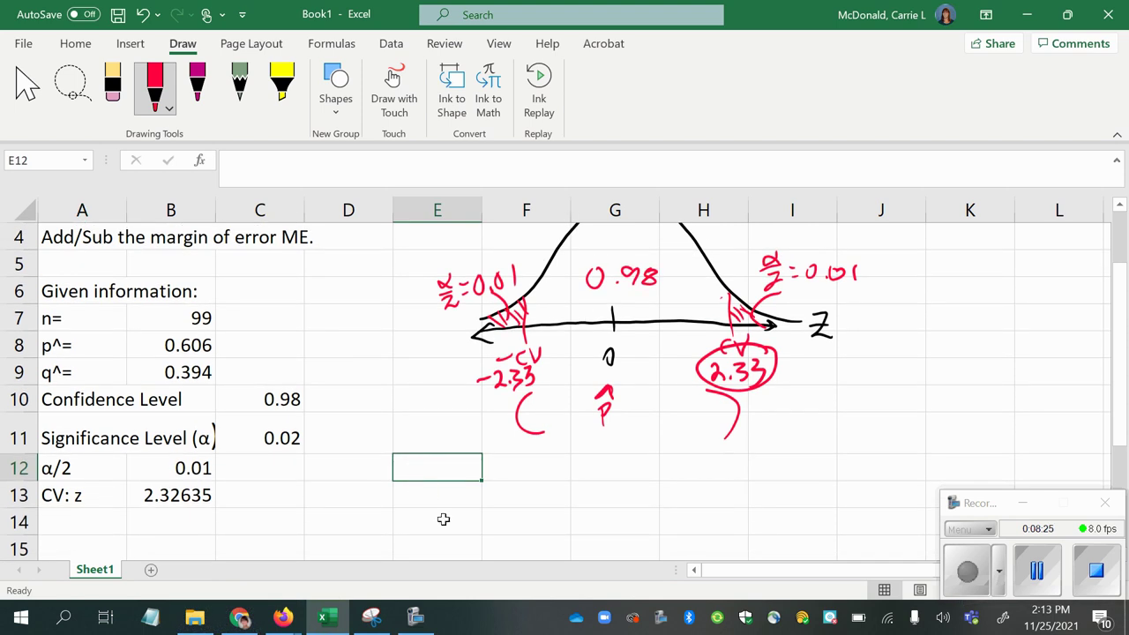
{"action": "left_click", "coordinate": [1051, 581]}
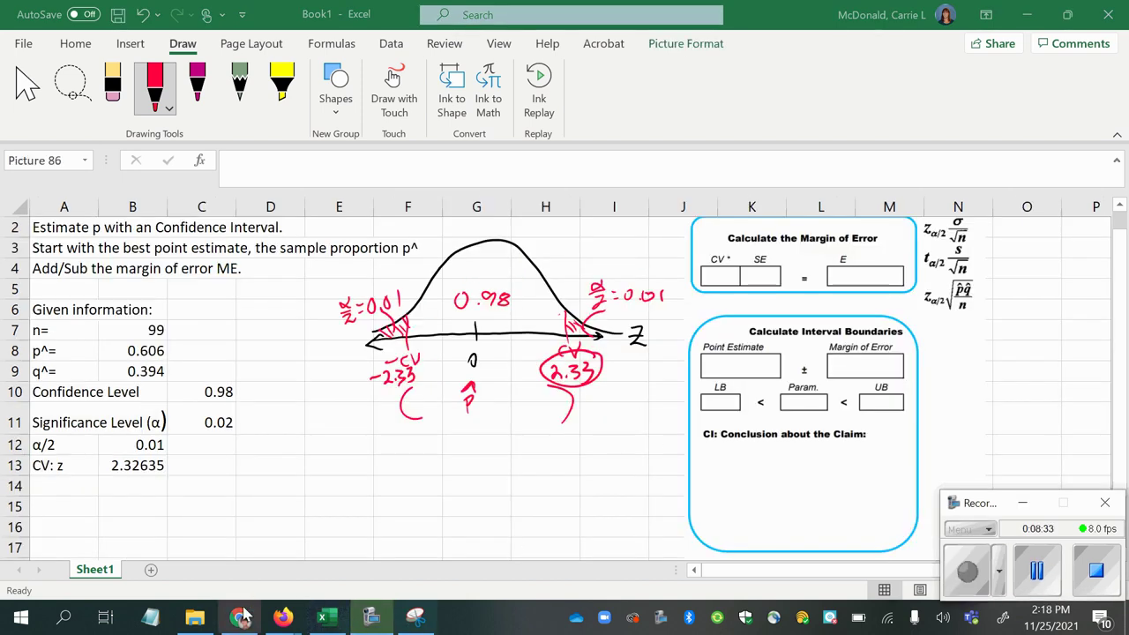
{"action": "mouse_move", "coordinate": [247, 614]}
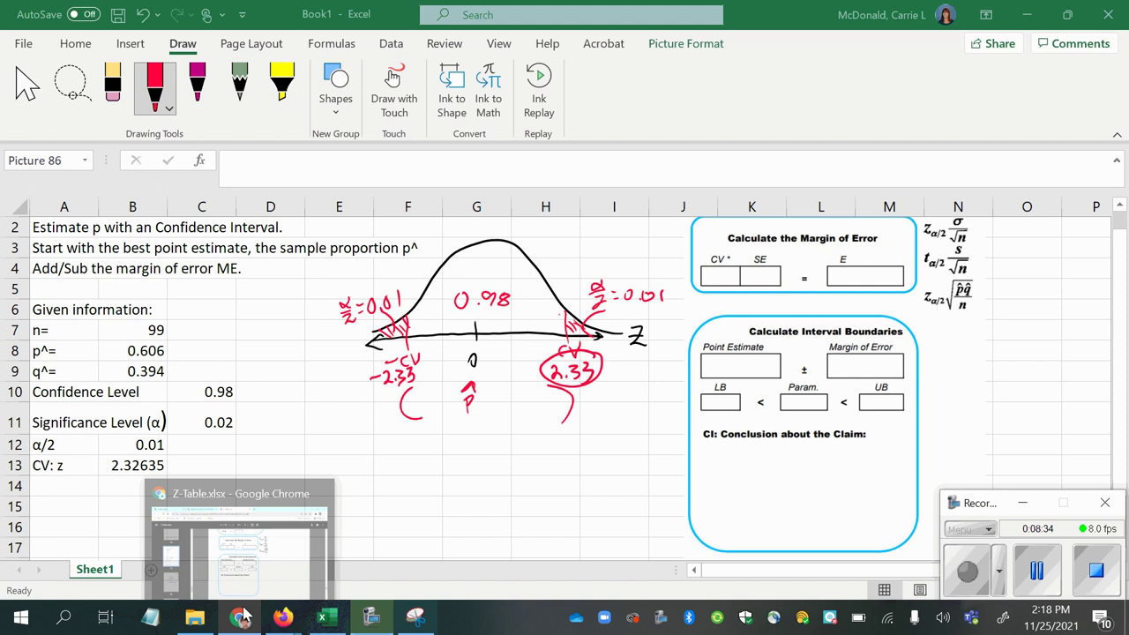
{"action": "left_click", "coordinate": [239, 573]}
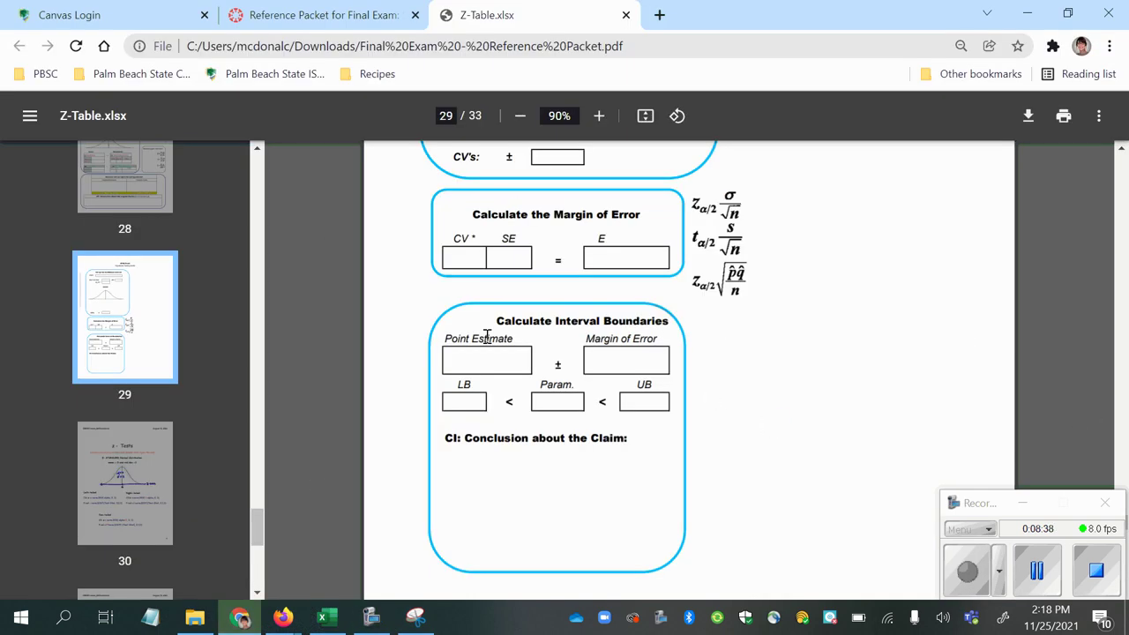
{"action": "left_click", "coordinate": [152, 295]}
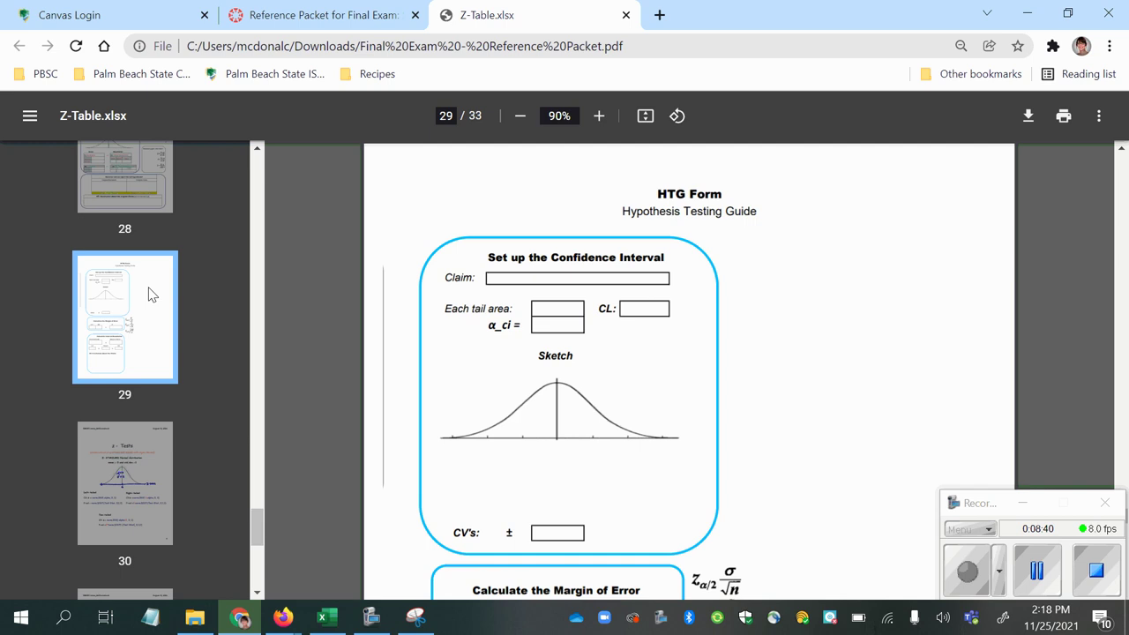
{"action": "scroll", "coordinate": [564, 353], "scroll_direction": "down", "scroll_amount": 3}
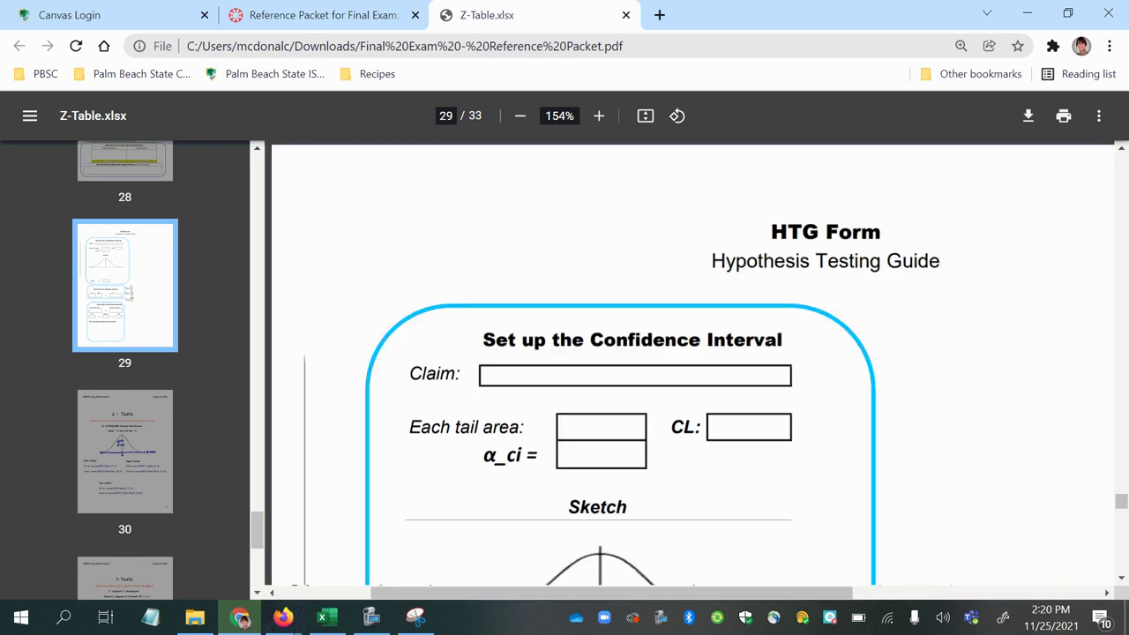
{"action": "scroll", "coordinate": [617, 353], "scroll_direction": "down", "scroll_amount": 3}
{"action": "scroll", "coordinate": [617, 352], "scroll_direction": "down", "scroll_amount": 1}
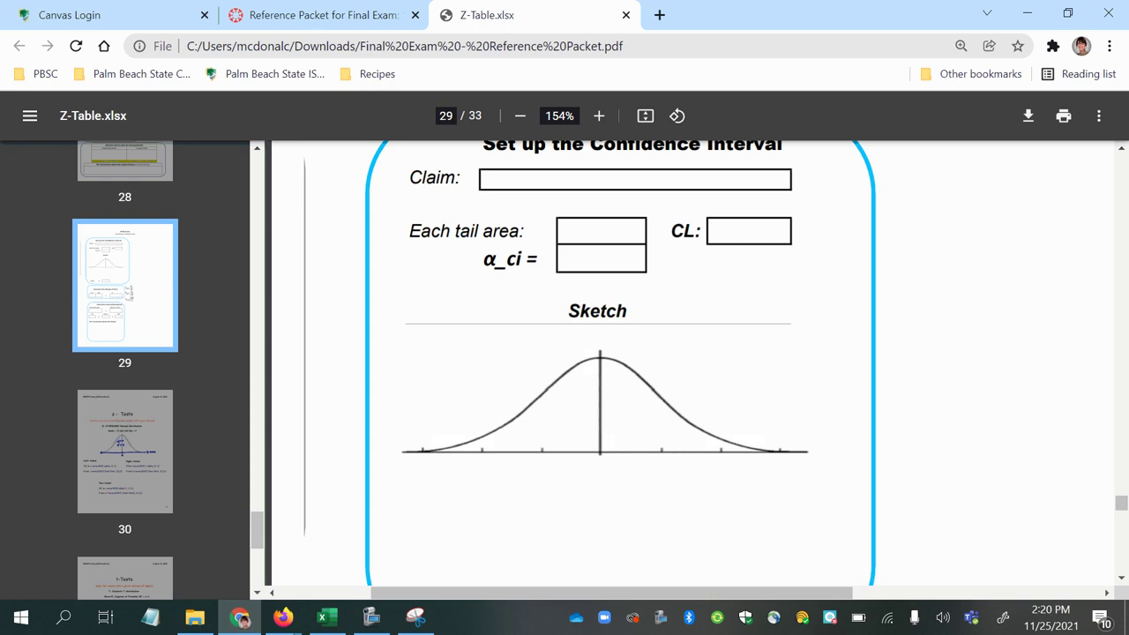
{"action": "scroll", "coordinate": [618, 353], "scroll_direction": "down", "scroll_amount": 3}
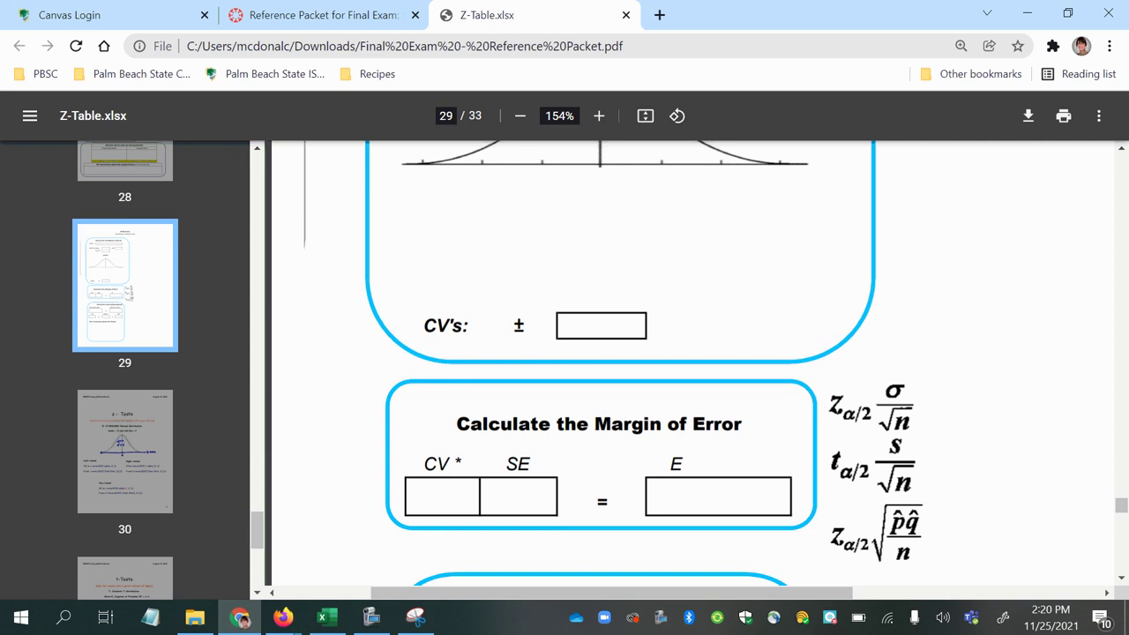
{"action": "scroll", "coordinate": [617, 353], "scroll_direction": "down", "scroll_amount": 3}
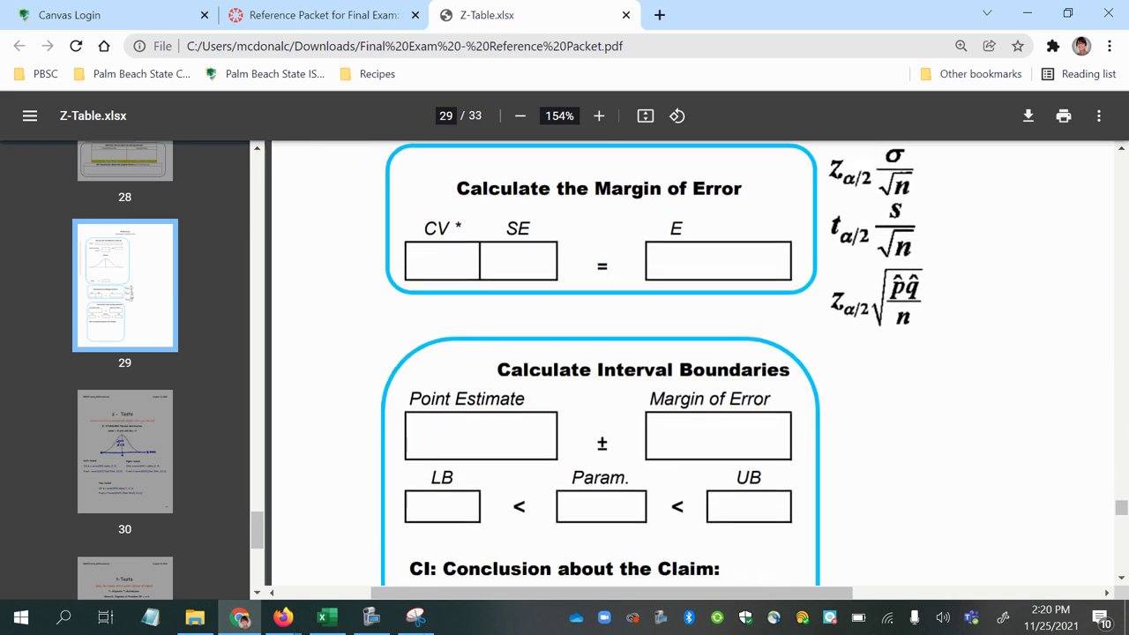
{"action": "scroll", "coordinate": [418, 560], "scroll_direction": "up", "scroll_amount": 5}
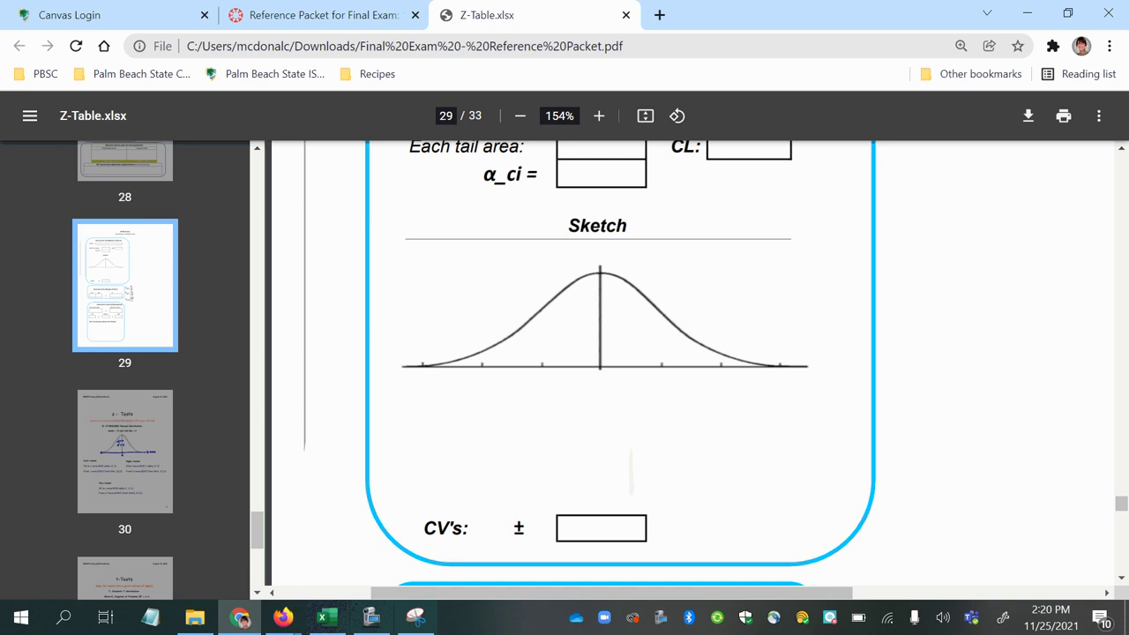
{"action": "scroll", "coordinate": [617, 353], "scroll_direction": "up", "scroll_amount": 2}
{"action": "scroll", "coordinate": [617, 353], "scroll_direction": "down", "scroll_amount": 1}
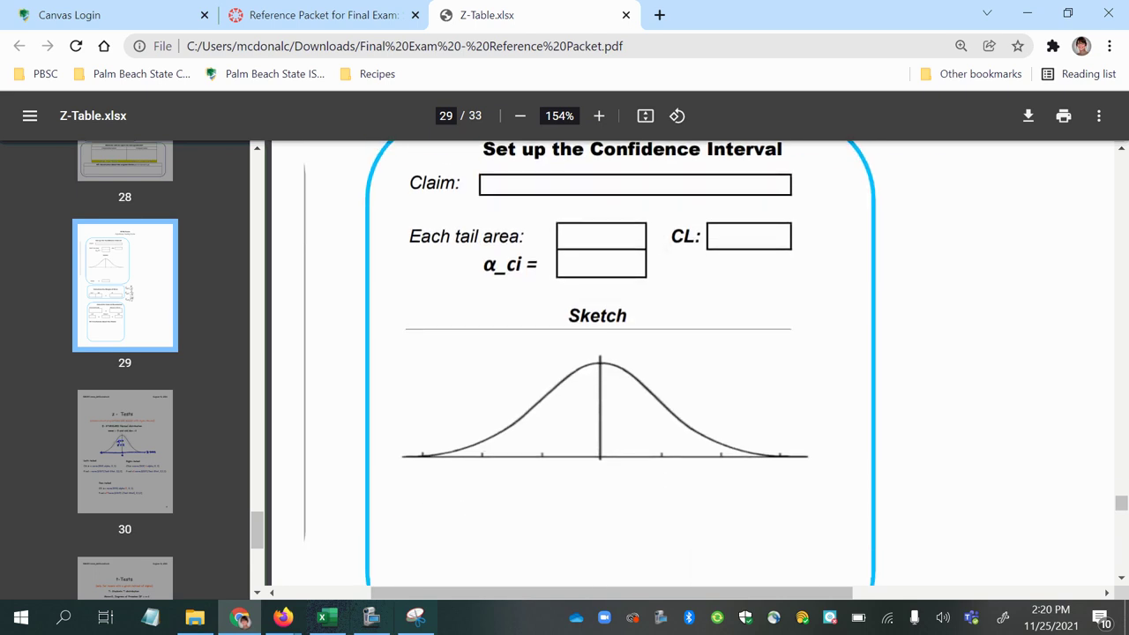
{"action": "scroll", "coordinate": [418, 560], "scroll_direction": "down", "scroll_amount": 2}
{"action": "scroll", "coordinate": [418, 560], "scroll_direction": "up", "scroll_amount": 1}
{"action": "left_click", "coordinate": [325, 617]}
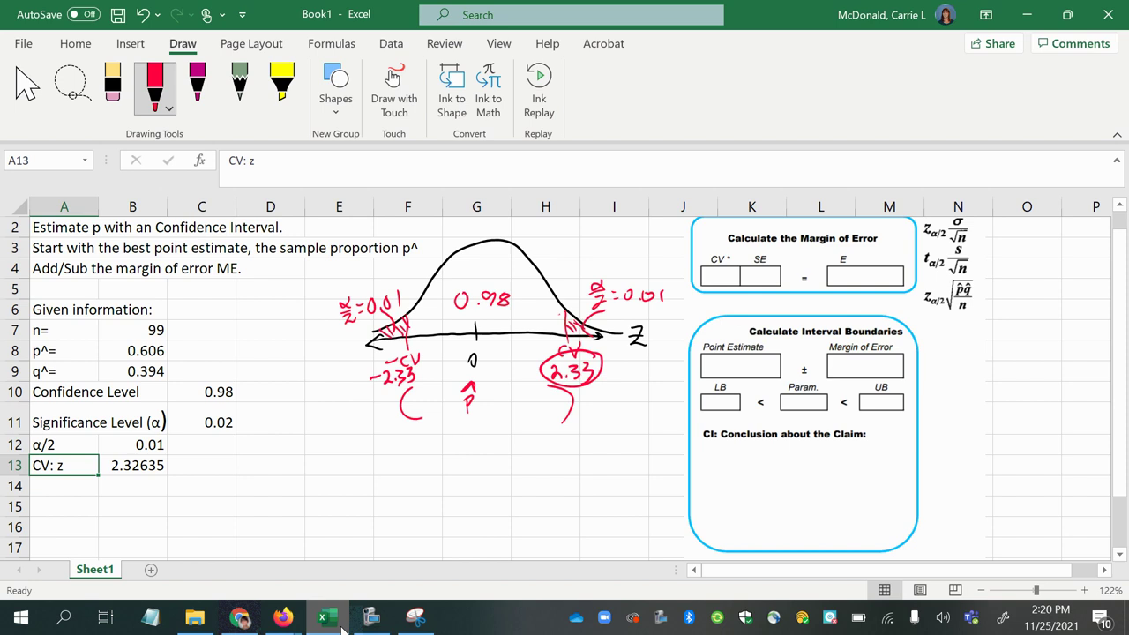
Step: Handwrite 2.33 in red ink inside the CV box of the margin-of-error panel
{"action": "left_click", "coordinate": [169, 107]}
{"action": "left_click", "coordinate": [171, 117]}
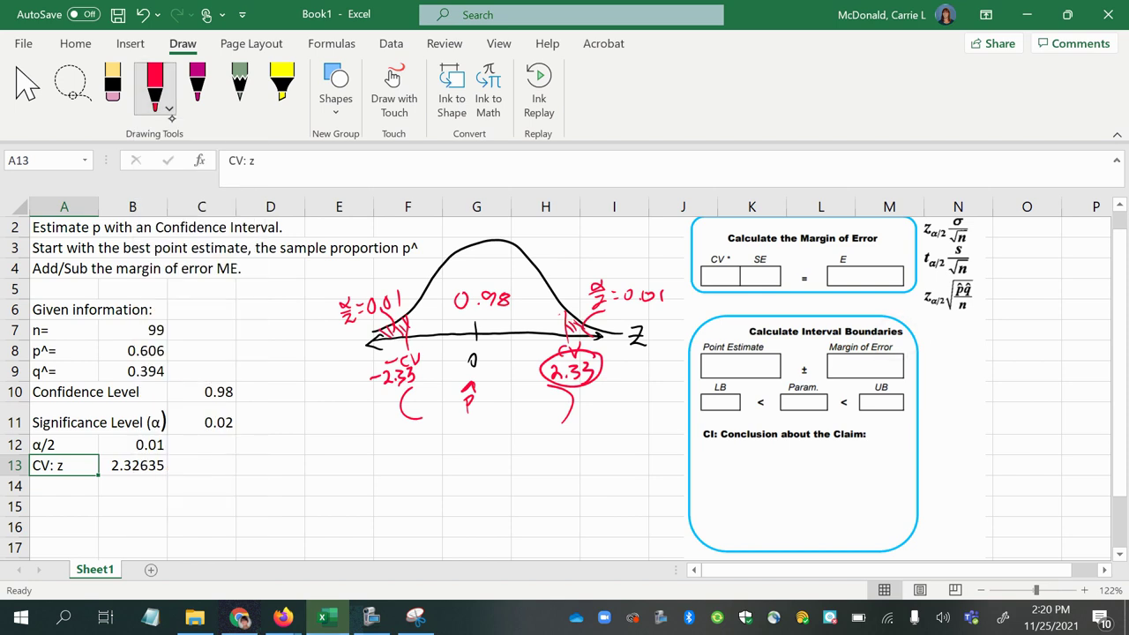
{"action": "left_click_drag", "start_coordinate": [703, 267], "coordinate": [737, 284]}
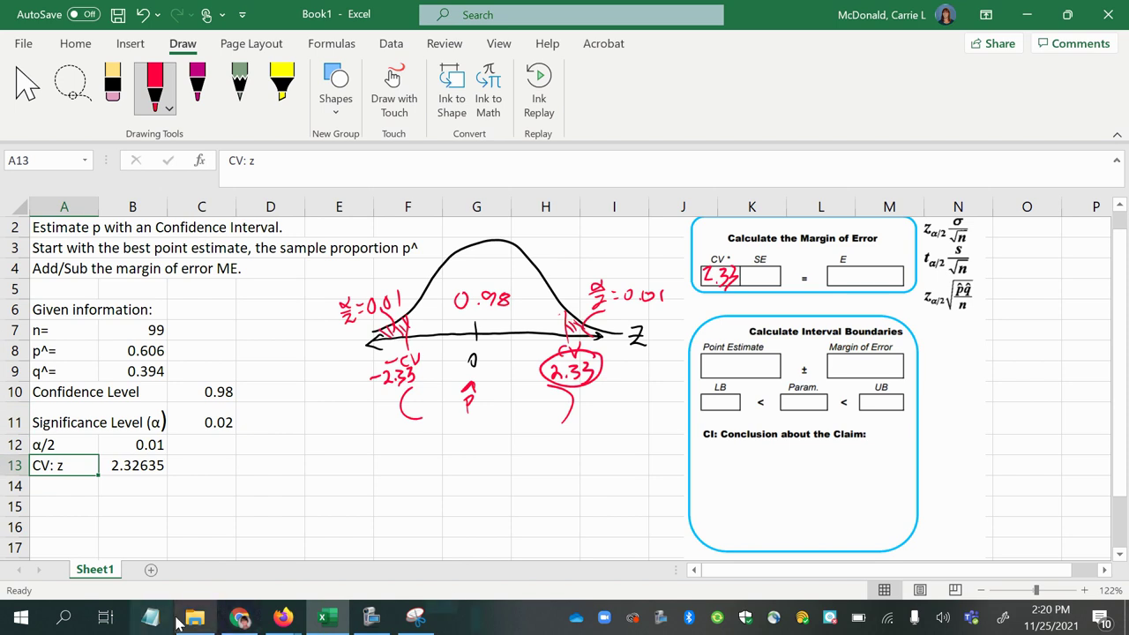
Step: Bring the Lumen OHM question forward and highlight the note about rounding the critical value to 3 decimals
{"action": "mouse_move", "coordinate": [281, 620]}
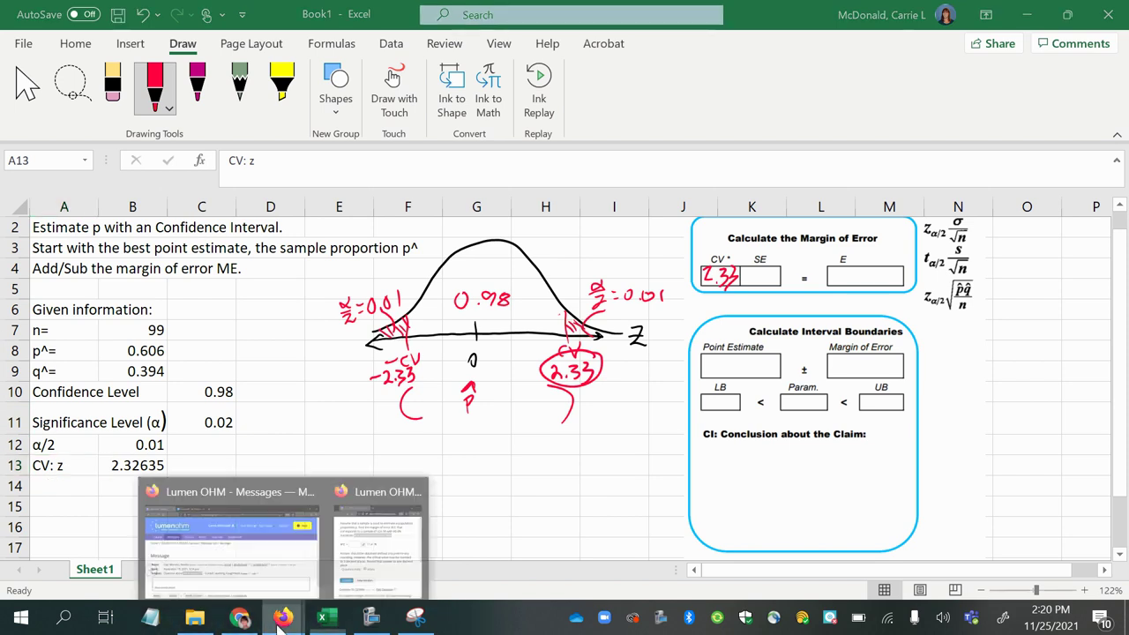
{"action": "left_click", "coordinate": [363, 561]}
{"action": "left_click_drag", "start_coordinate": [611, 311], "coordinate": [777, 360]}
{"action": "left_click", "coordinate": [697, 341]}
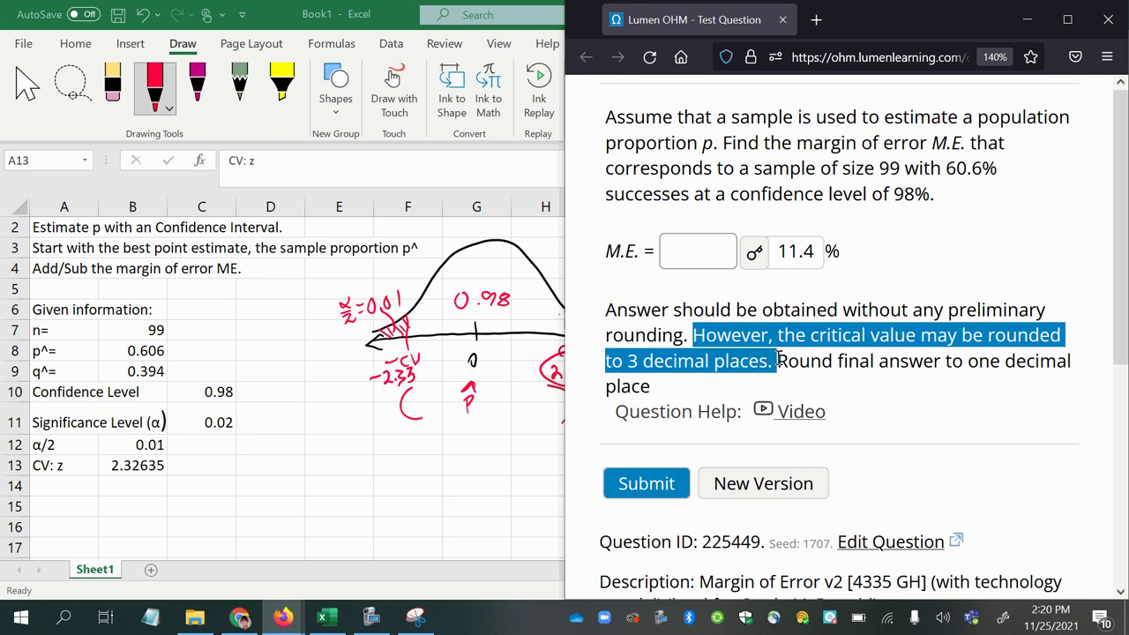
Step: Replace B13's formula with the value 2.326 and undo the red 2.33 ink in the CV box
{"action": "left_click", "coordinate": [348, 465]}
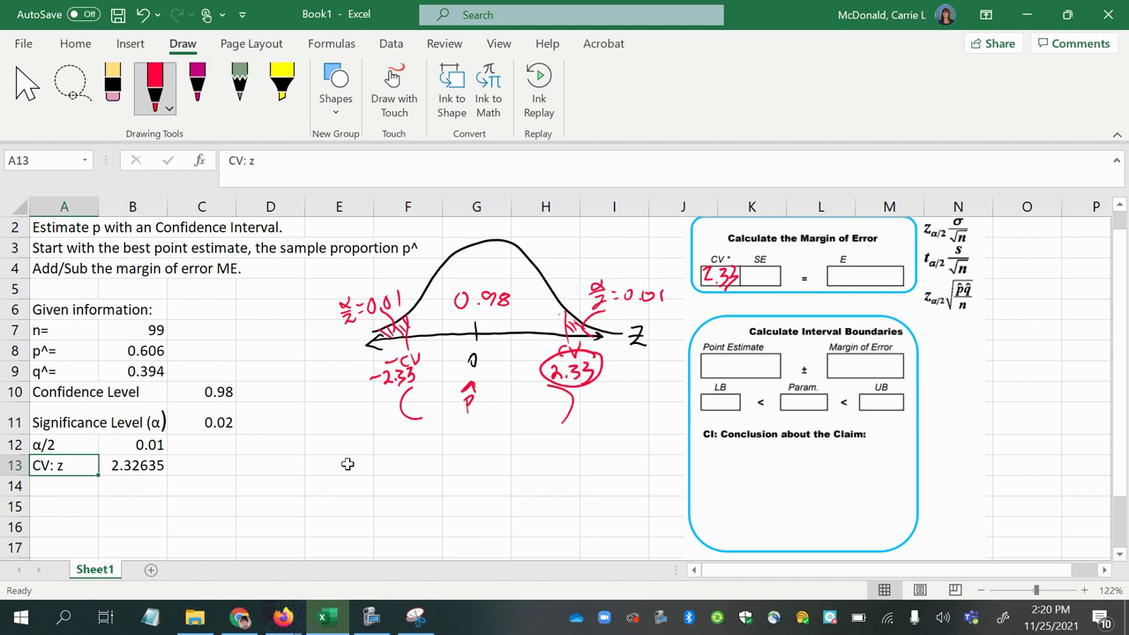
{"action": "left_click", "coordinate": [150, 465]}
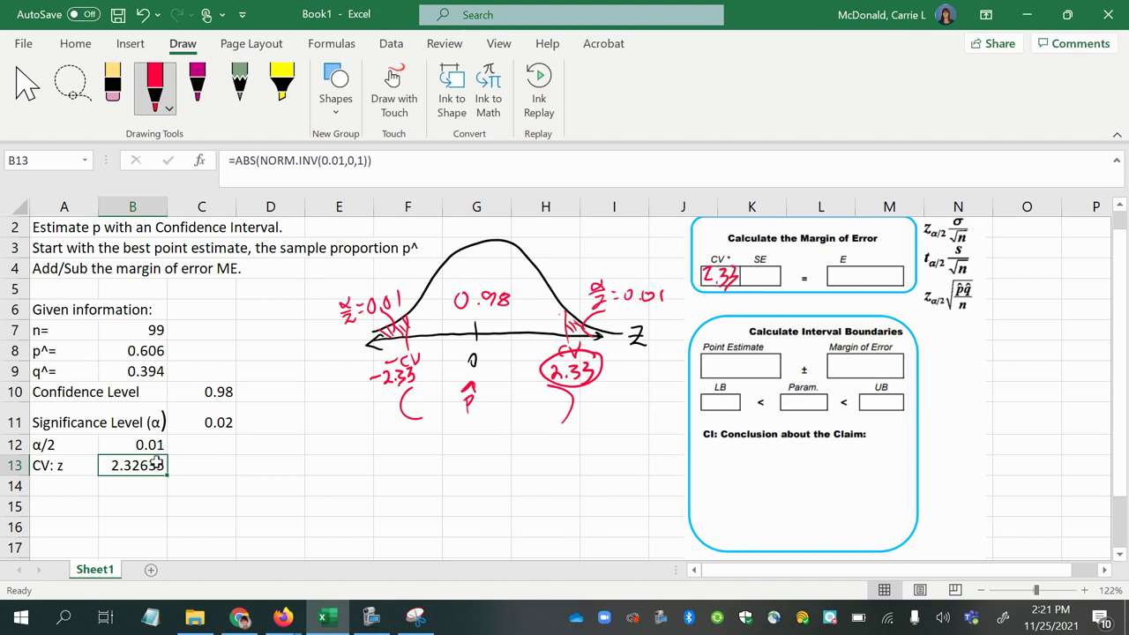
{"action": "type", "text": "2."}
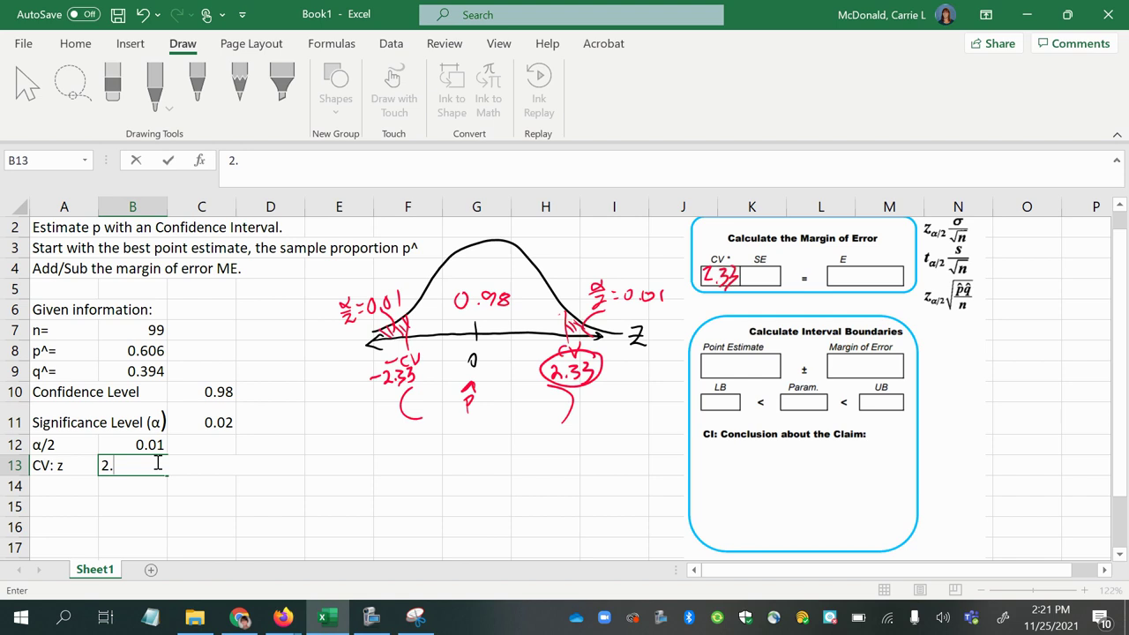
{"action": "type", "text": "326"}
{"action": "left_click", "coordinate": [231, 503]}
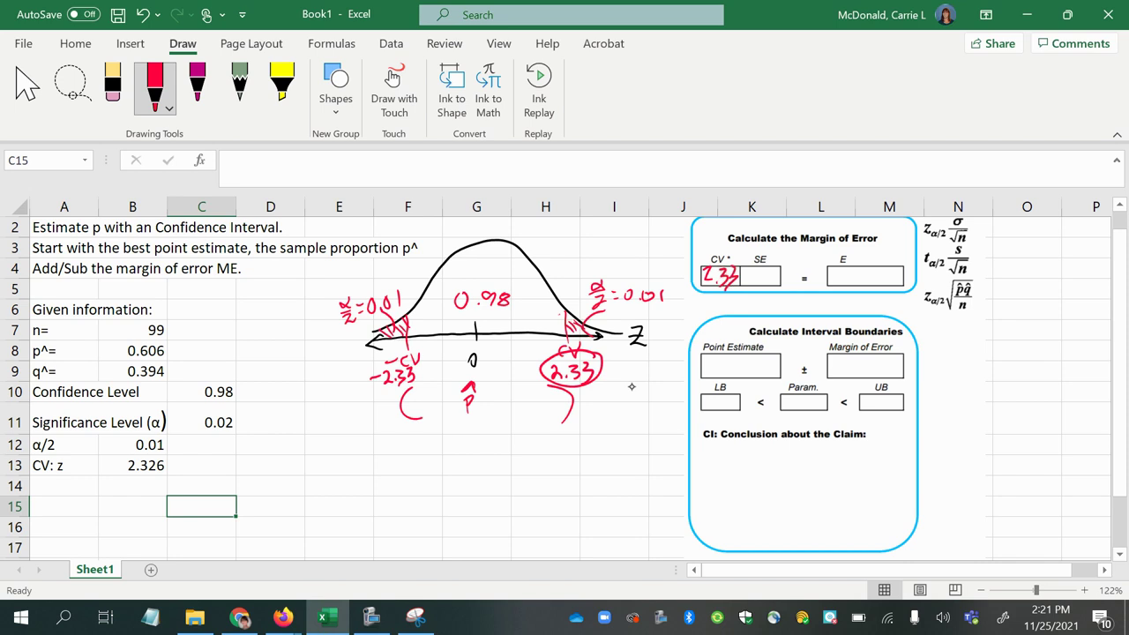
{"action": "key", "text": "ctrl+z"}
{"action": "key", "text": "ctrl+z"}
{"action": "key", "text": "ctrl+z"}
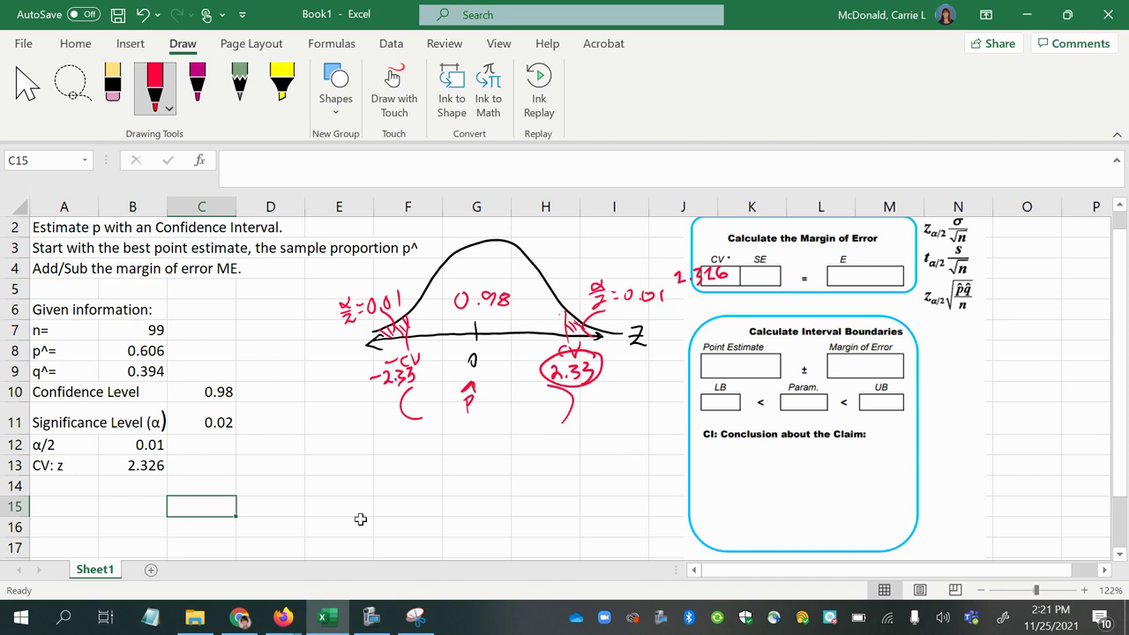
{"action": "left_click", "coordinate": [63, 502]}
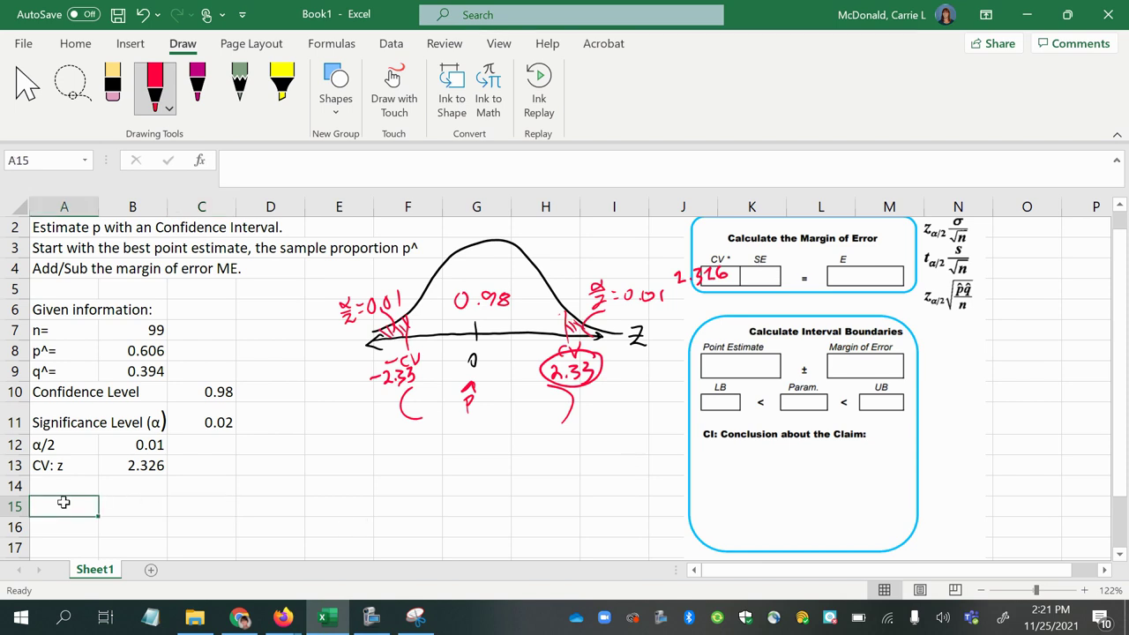
Step: Type the label 'Standard Error (SE)' into cell A15
{"action": "type", "text": "Stand"}
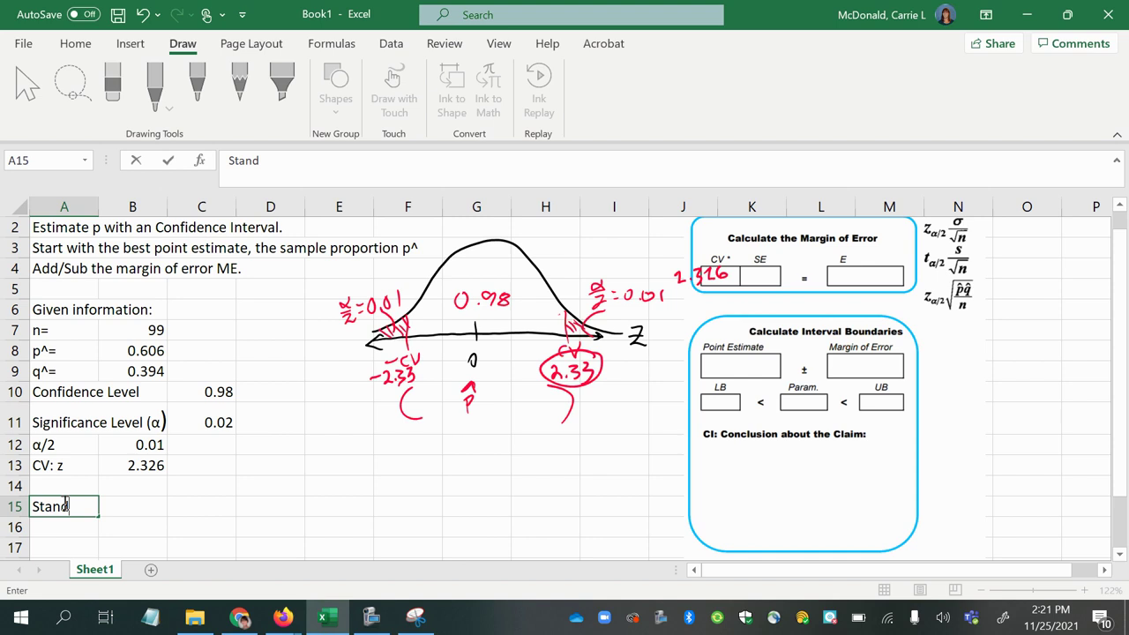
{"action": "type", "text": "ard Error (SE"}
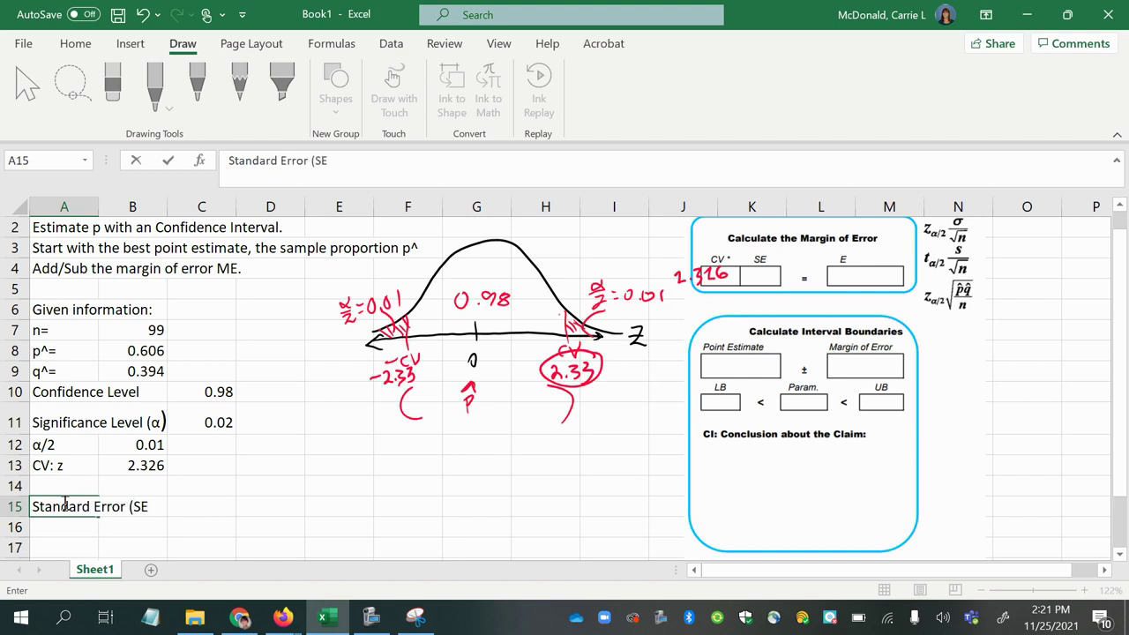
{"action": "type", "text": ")"}
Step: Confirm the Standard Error (SE) label, then sketch σ/√n in black in C15 and undo it
{"action": "key", "text": "Return"}
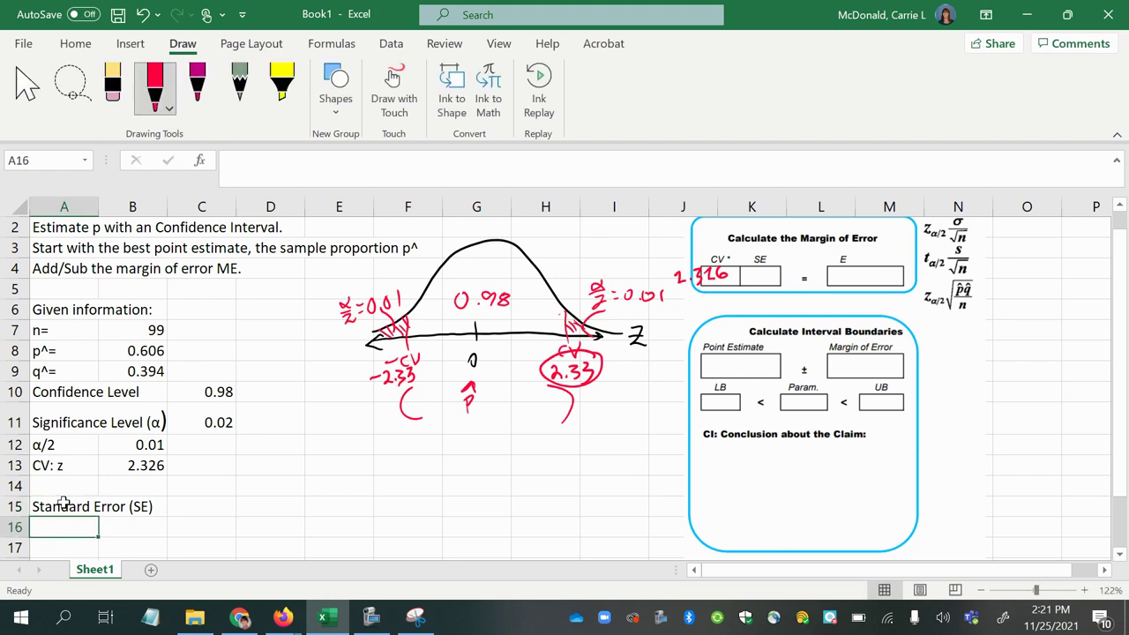
{"action": "left_click", "coordinate": [207, 508]}
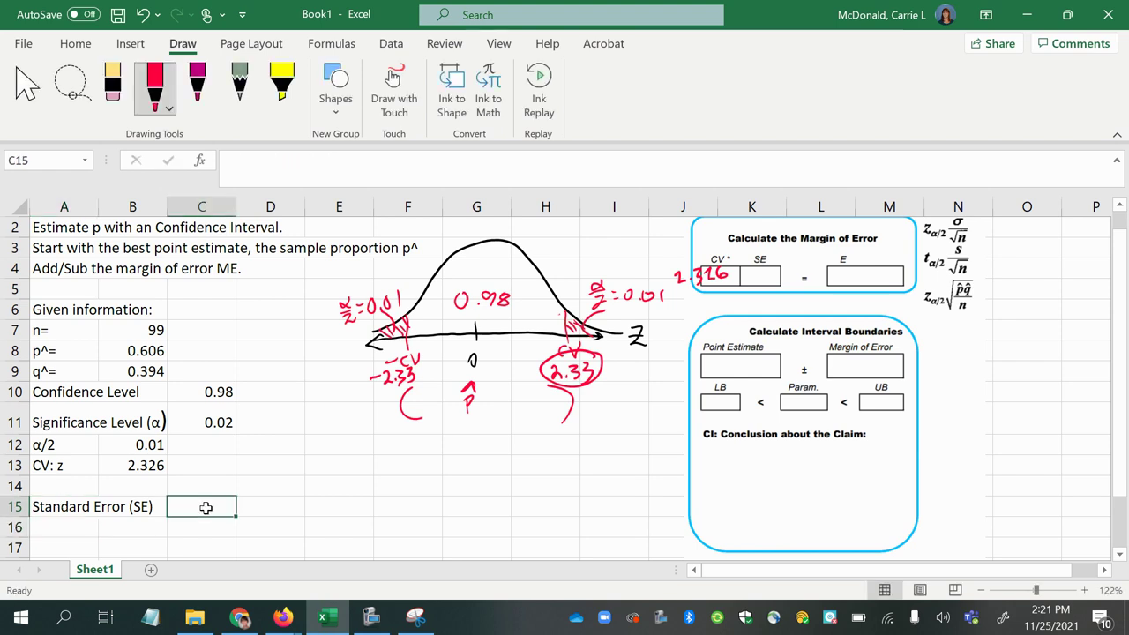
{"action": "left_click", "coordinate": [168, 106]}
{"action": "left_click", "coordinate": [182, 255]}
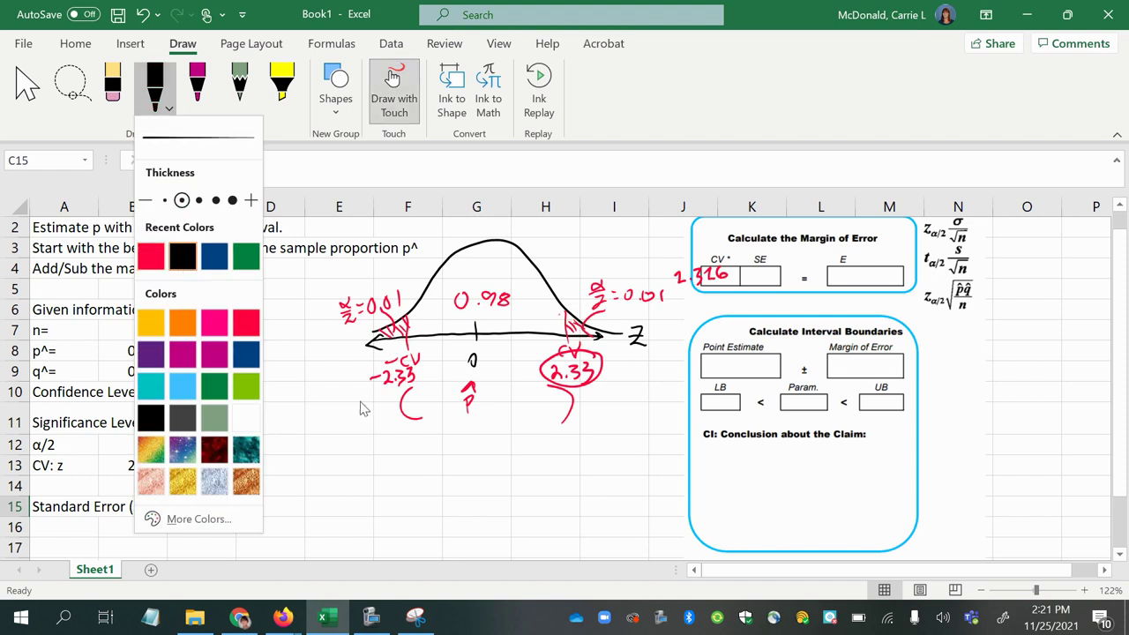
{"action": "left_click", "coordinate": [231, 199]}
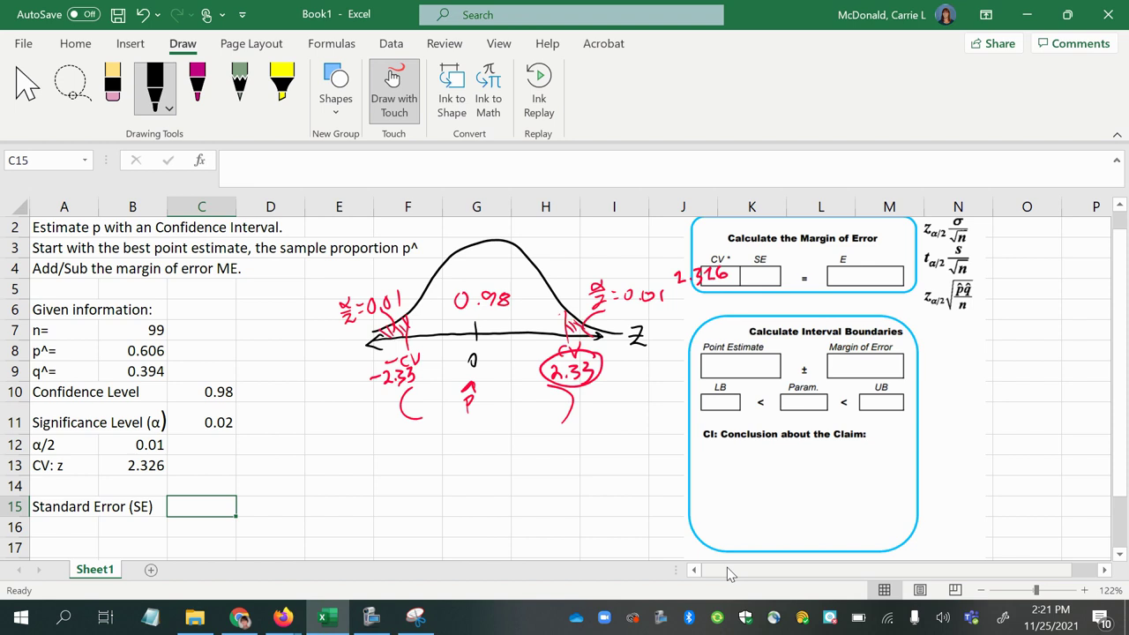
{"action": "left_click_drag", "start_coordinate": [191, 483], "coordinate": [208, 520]}
{"action": "left_click_drag", "start_coordinate": [208, 533], "coordinate": [218, 524]}
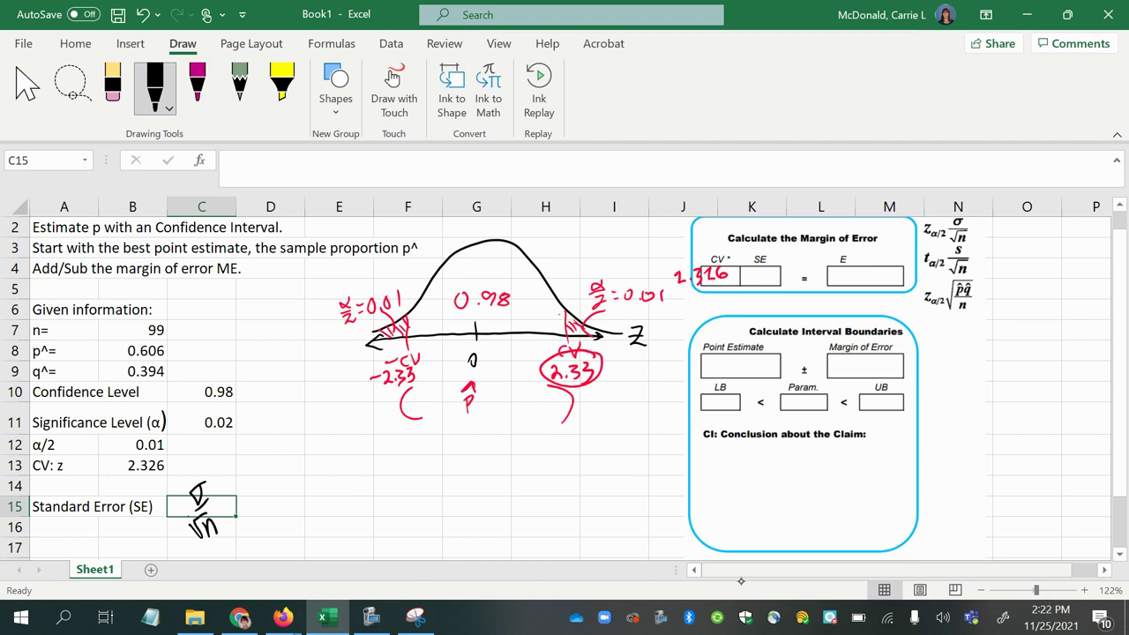
{"action": "key", "text": "ctrl+z"}
{"action": "key", "text": "ctrl+z"}
{"action": "key", "text": "ctrl+z"}
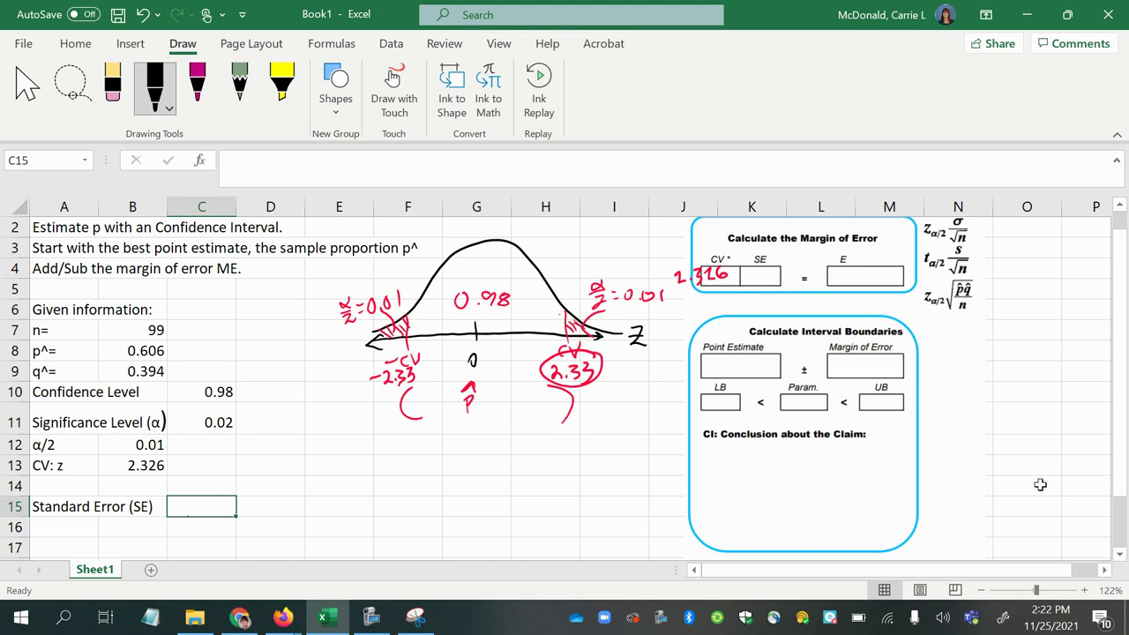
Step: Highlight the SE box and p̂q̂/n formula in yellow, then circle z_α/2 and label E as ME in magenta
{"action": "left_click", "coordinate": [281, 84]}
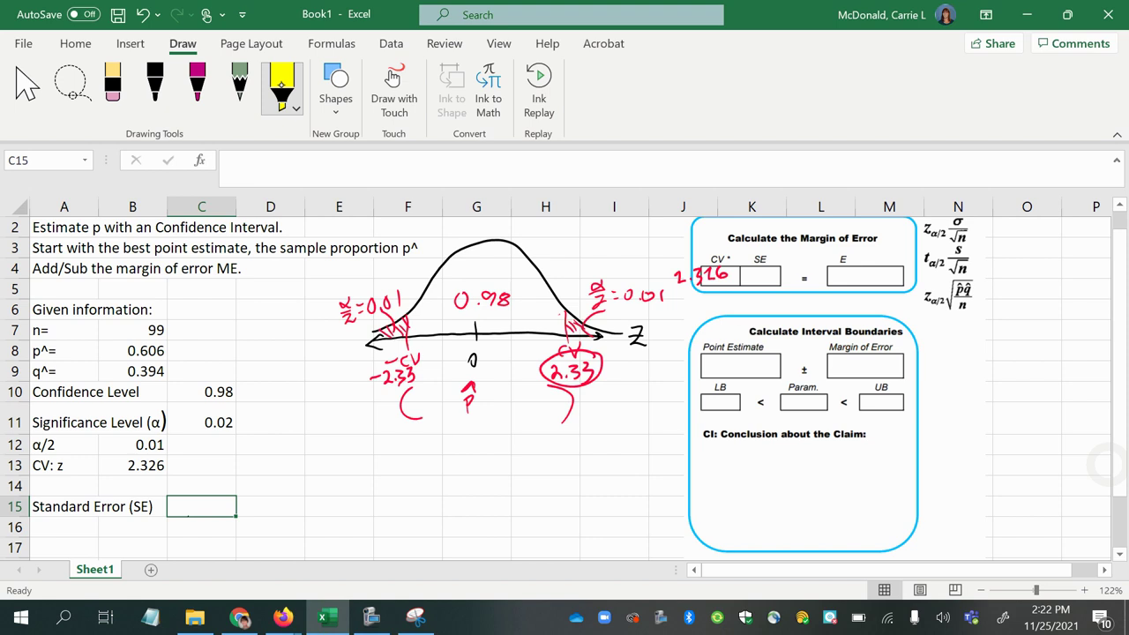
{"action": "left_click_drag", "start_coordinate": [953, 281], "coordinate": [970, 315]}
{"action": "mouse_move", "coordinate": [754, 252]}
{"action": "left_mouse_down"}
{"action": "mouse_move", "coordinate": [756, 284]}
{"action": "mouse_move", "coordinate": [774, 282]}
{"action": "left_mouse_up"}
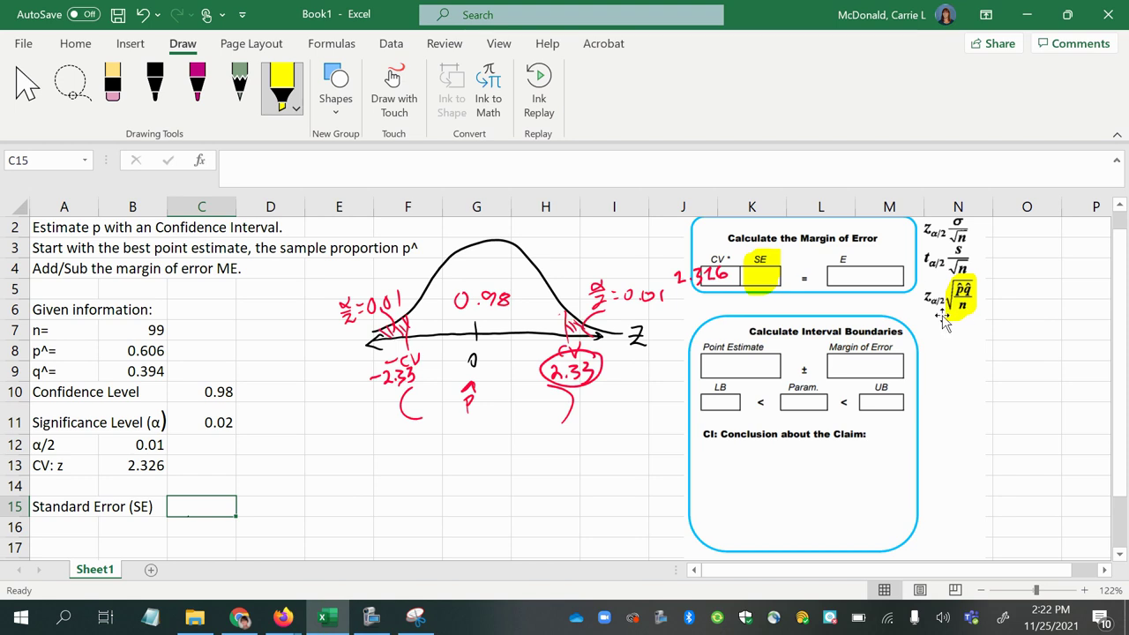
{"action": "left_click", "coordinate": [196, 88]}
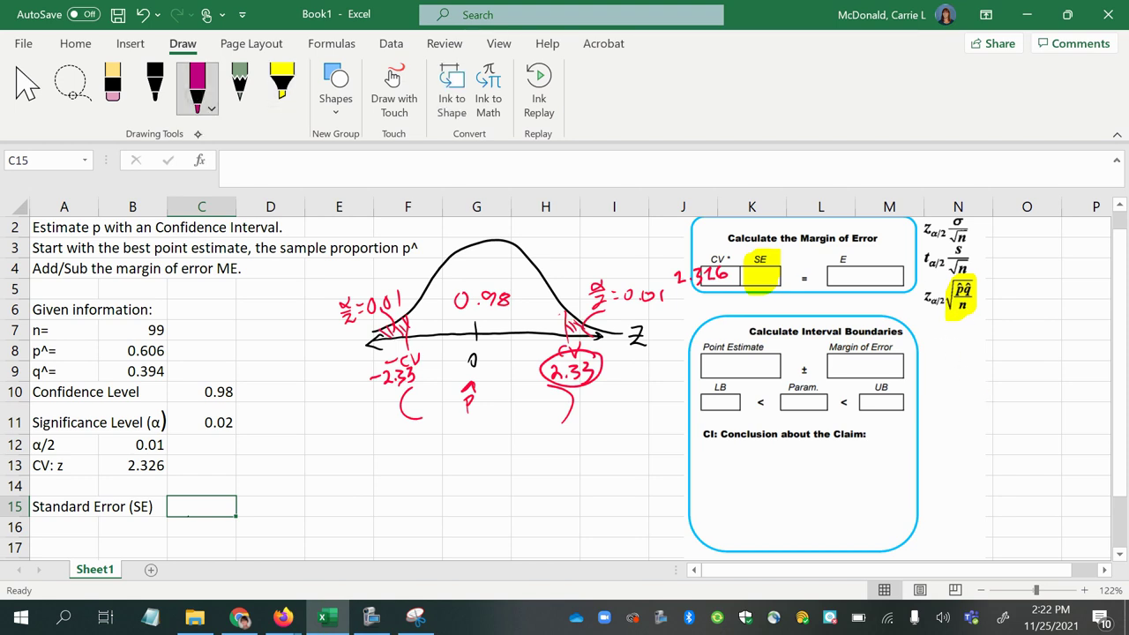
{"action": "mouse_move", "coordinate": [939, 284]}
{"action": "left_mouse_down"}
{"action": "mouse_move", "coordinate": [921, 298]}
{"action": "mouse_move", "coordinate": [949, 290]}
{"action": "mouse_move", "coordinate": [935, 282]}
{"action": "left_mouse_up"}
{"action": "left_click_drag", "start_coordinate": [864, 256], "coordinate": [887, 264]}
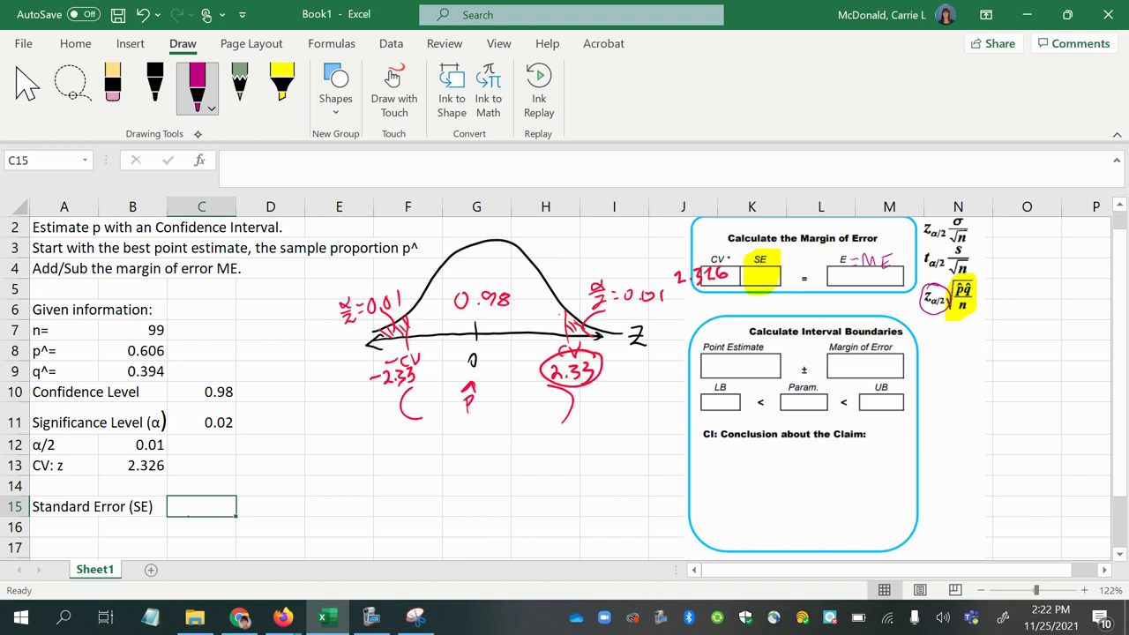
Step: Sketch √(p̂q̂/n) in black beside the SE label and review n, p̂ and q̂ in B7–B9
{"action": "left_click", "coordinate": [154, 86]}
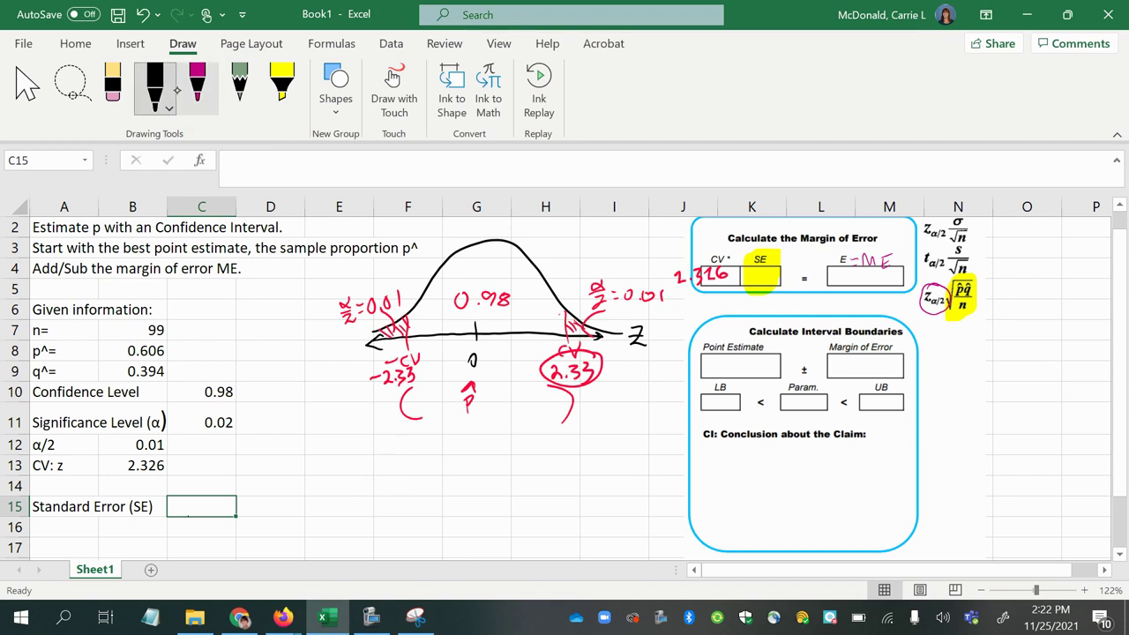
{"action": "mouse_move", "coordinate": [178, 509]}
{"action": "left_mouse_down"}
{"action": "mouse_move", "coordinate": [221, 482]}
{"action": "mouse_move", "coordinate": [199, 517]}
{"action": "mouse_move", "coordinate": [205, 504]}
{"action": "mouse_move", "coordinate": [220, 515]}
{"action": "mouse_move", "coordinate": [217, 491]}
{"action": "left_mouse_up"}
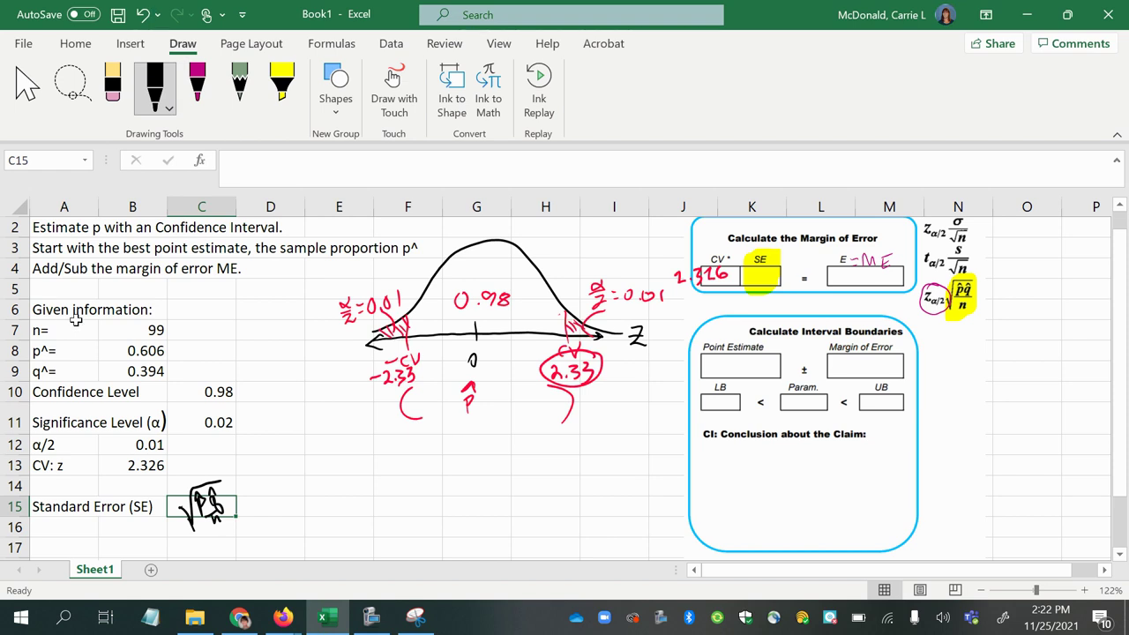
{"action": "left_click", "coordinate": [121, 333]}
{"action": "left_click", "coordinate": [128, 365]}
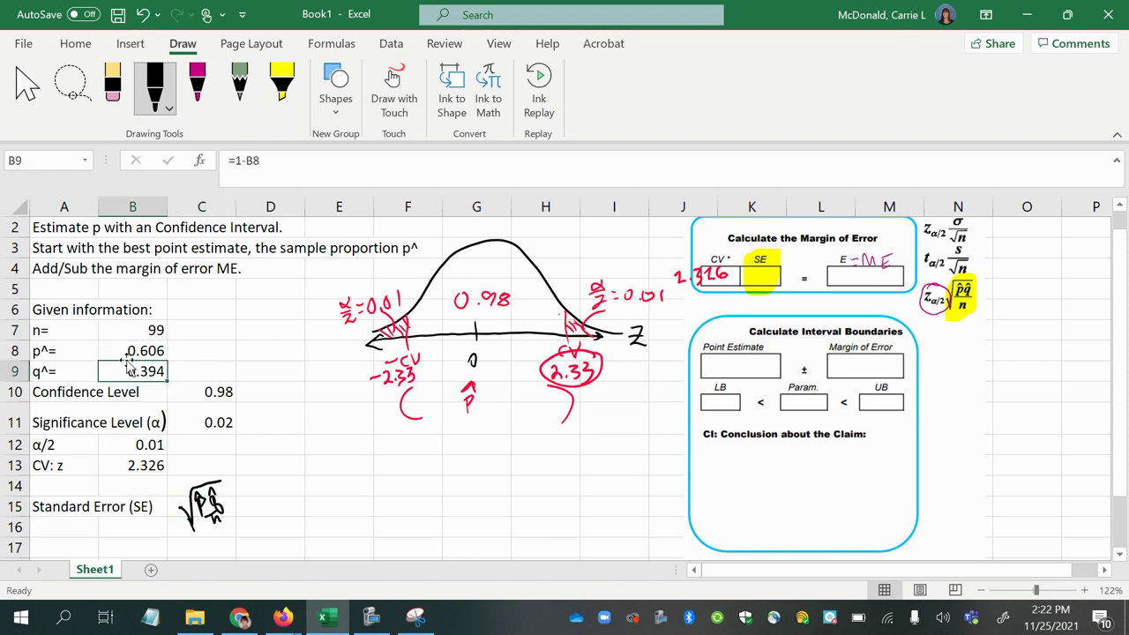
{"action": "left_click", "coordinate": [124, 346]}
{"action": "left_click", "coordinate": [136, 373]}
{"action": "left_click", "coordinate": [257, 505]}
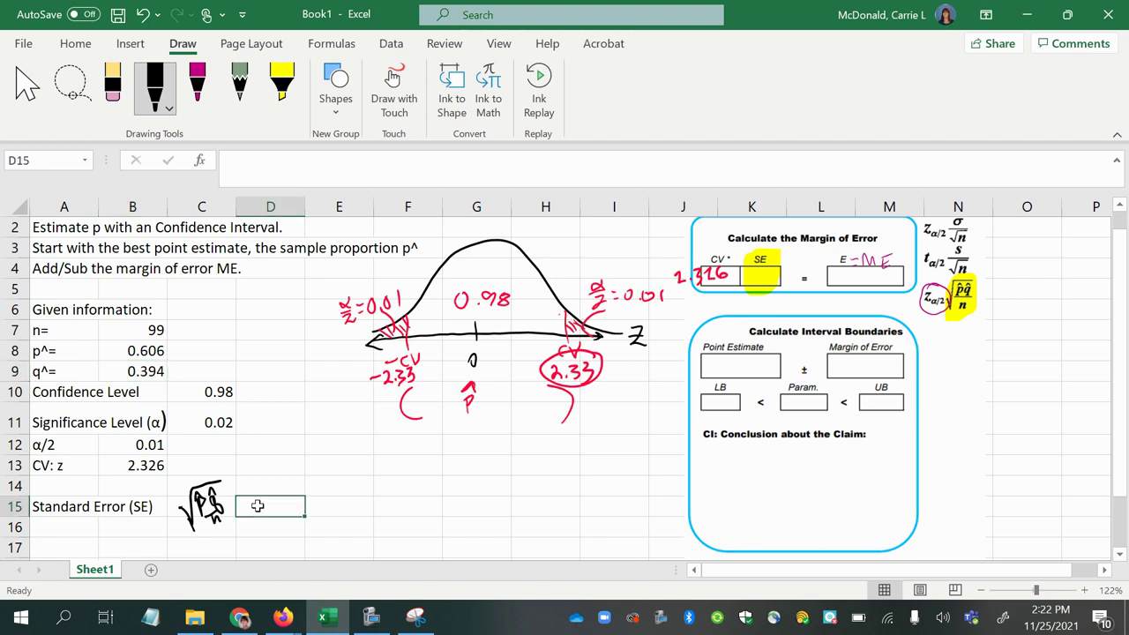
Step: Enter =sqrt(B8*B9/B7) in D15, giving a standard error of 0.04911
{"action": "type", "text": "=sq"}
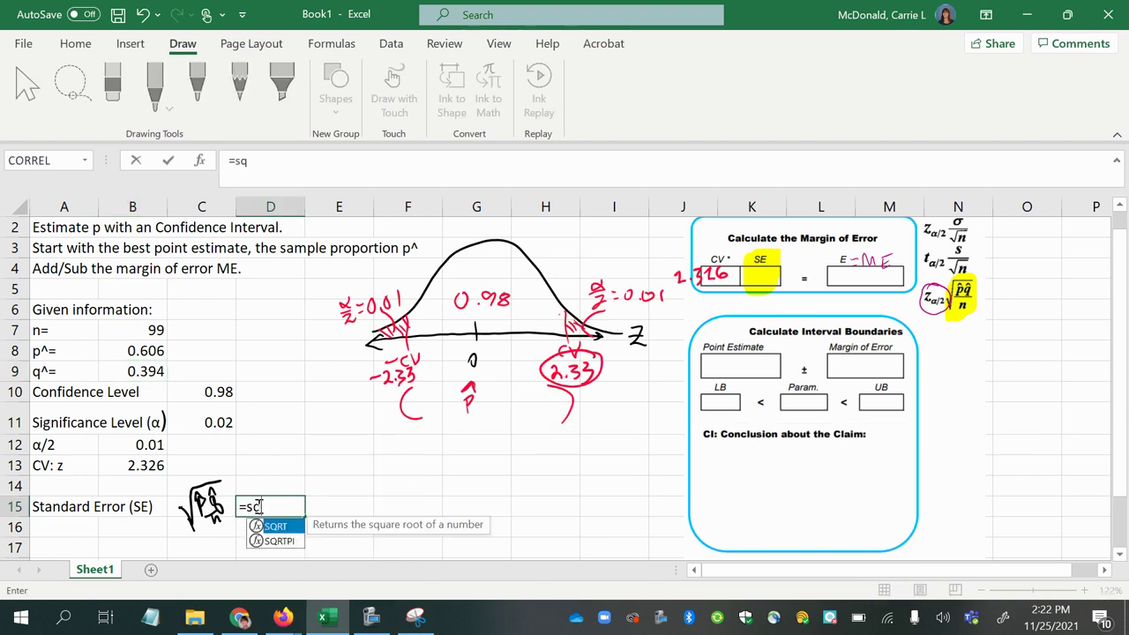
{"action": "type", "text": "rt("}
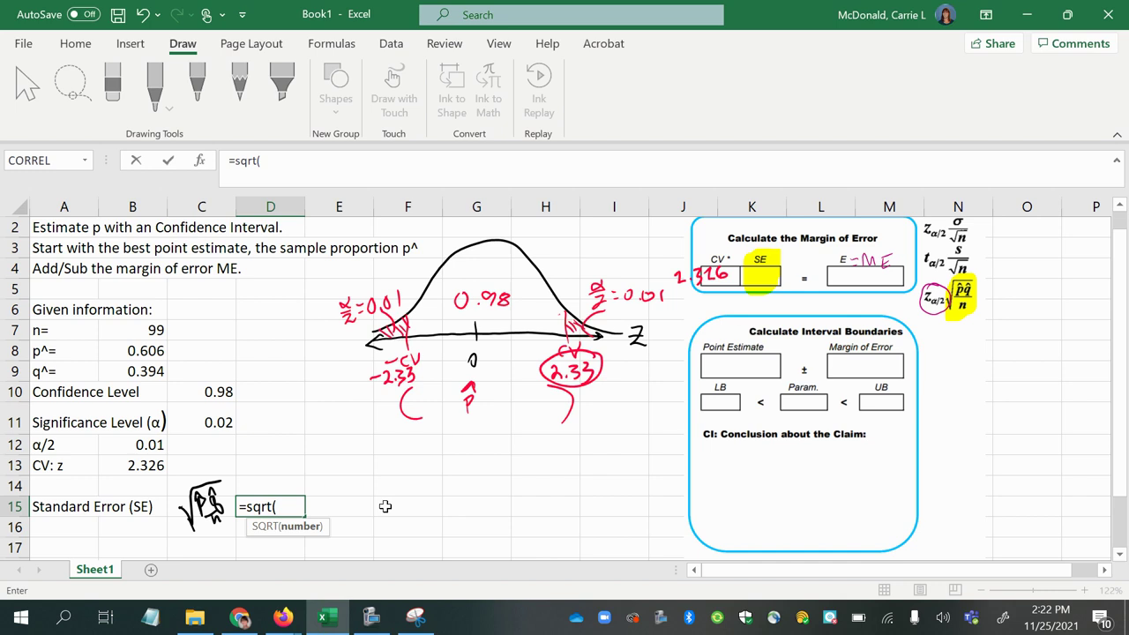
{"action": "left_click", "coordinate": [146, 350]}
{"action": "type", "text": "*"}
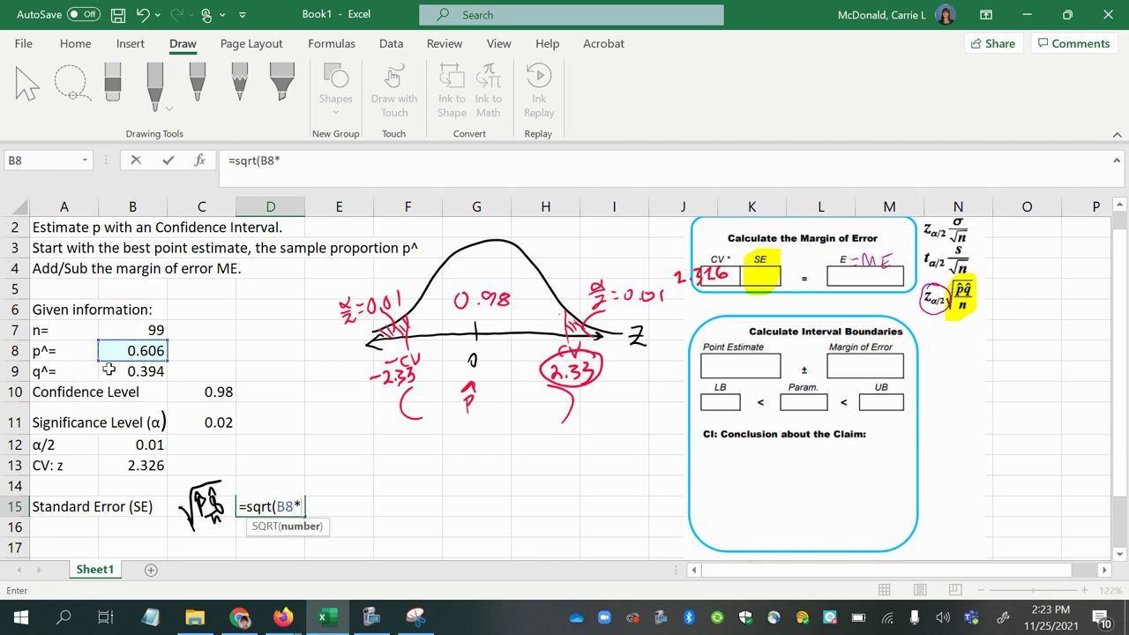
{"action": "left_click", "coordinate": [118, 371]}
{"action": "type", "text": "/"}
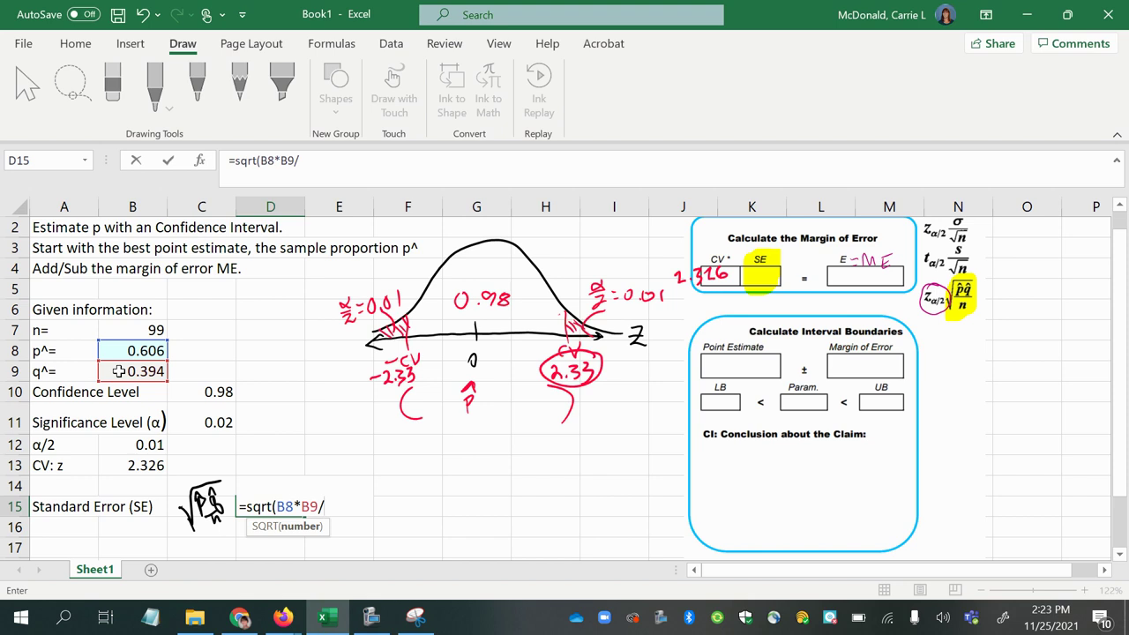
{"action": "left_click", "coordinate": [150, 327]}
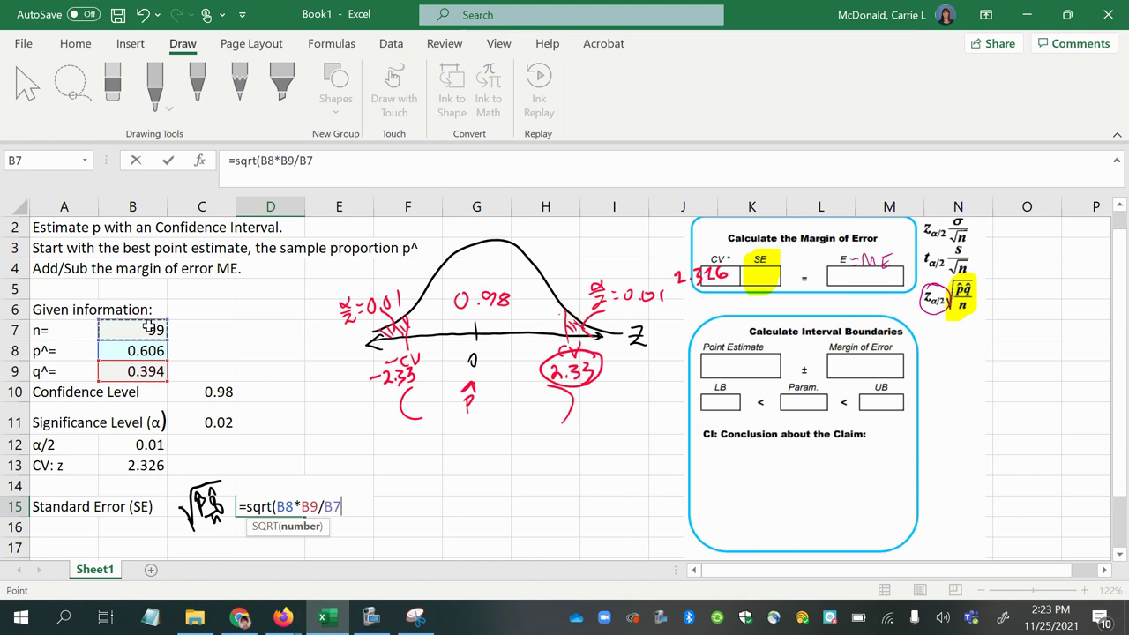
{"action": "type", "text": ")"}
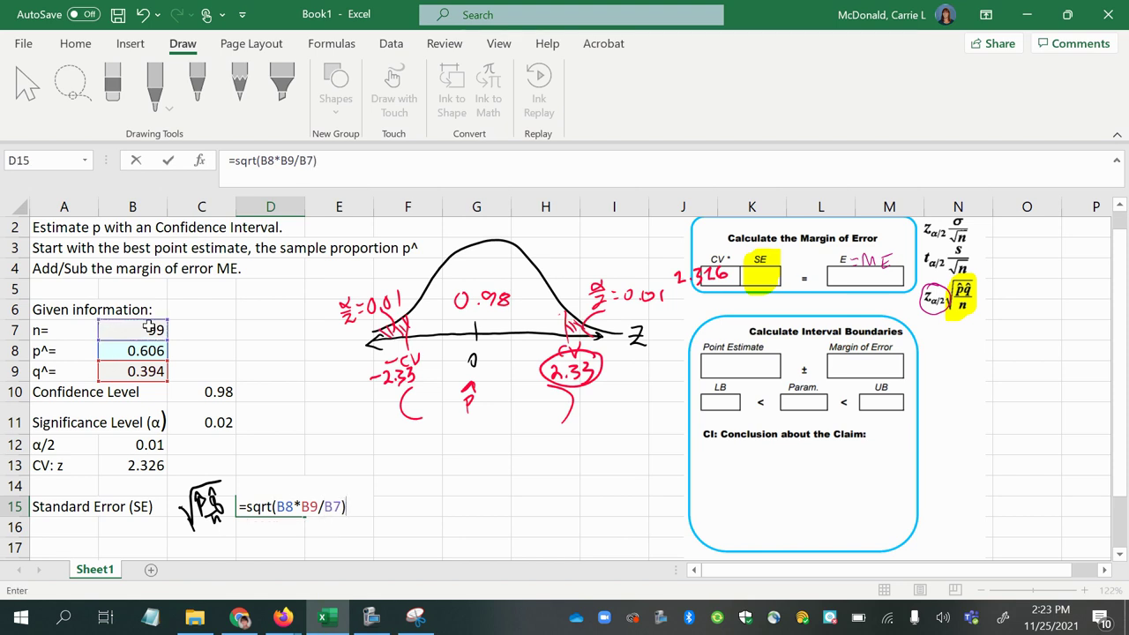
{"action": "key", "text": "Return"}
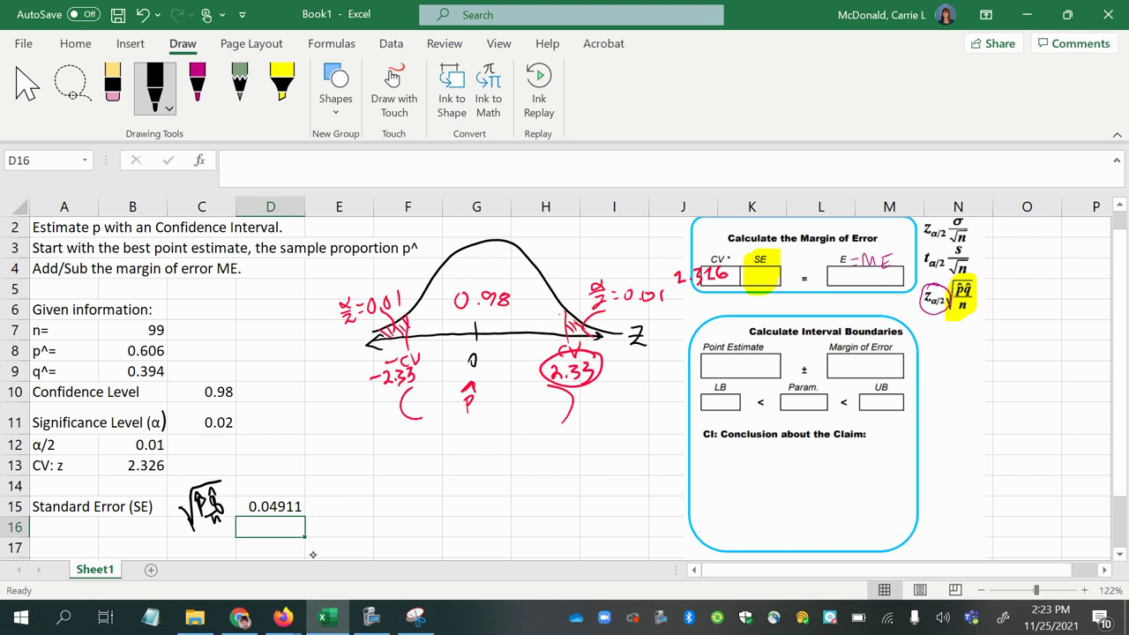
Step: Handwrite the standard error 0.04911 in the diagram's SE box
{"action": "left_click_drag", "start_coordinate": [747, 273], "coordinate": [781, 286]}
{"action": "left_click", "coordinate": [753, 283]}
{"action": "left_click_drag", "start_coordinate": [793, 267], "coordinate": [794, 283]}
Step: Review the standard error formula in D15 and the critical value in B13
{"action": "left_click", "coordinate": [282, 508]}
{"action": "left_click", "coordinate": [119, 465]}
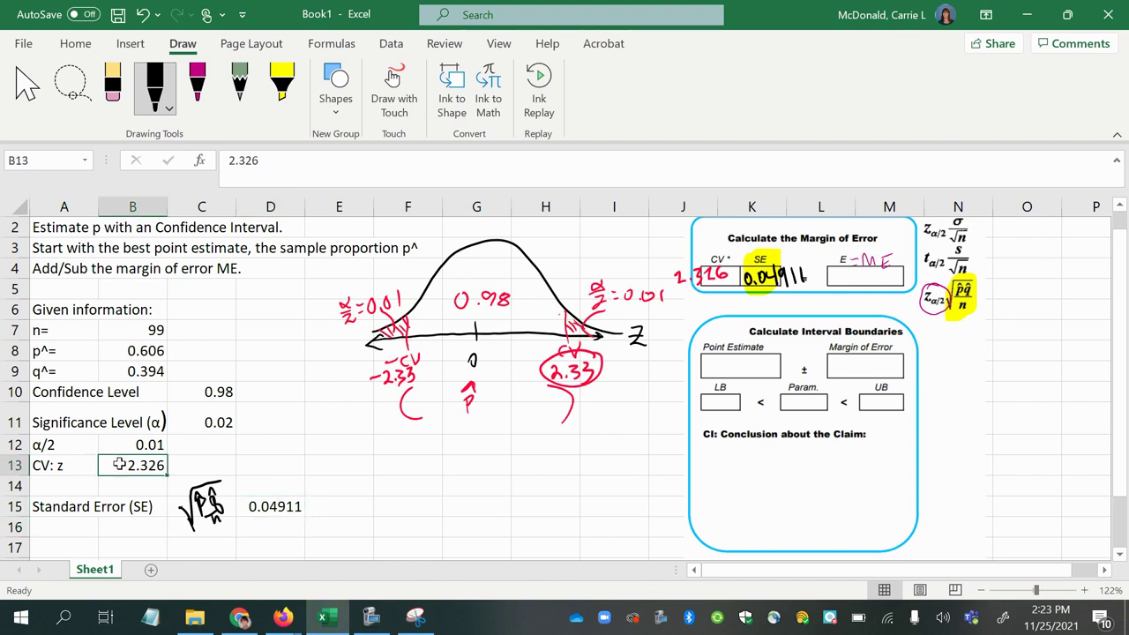
{"action": "left_click", "coordinate": [277, 512]}
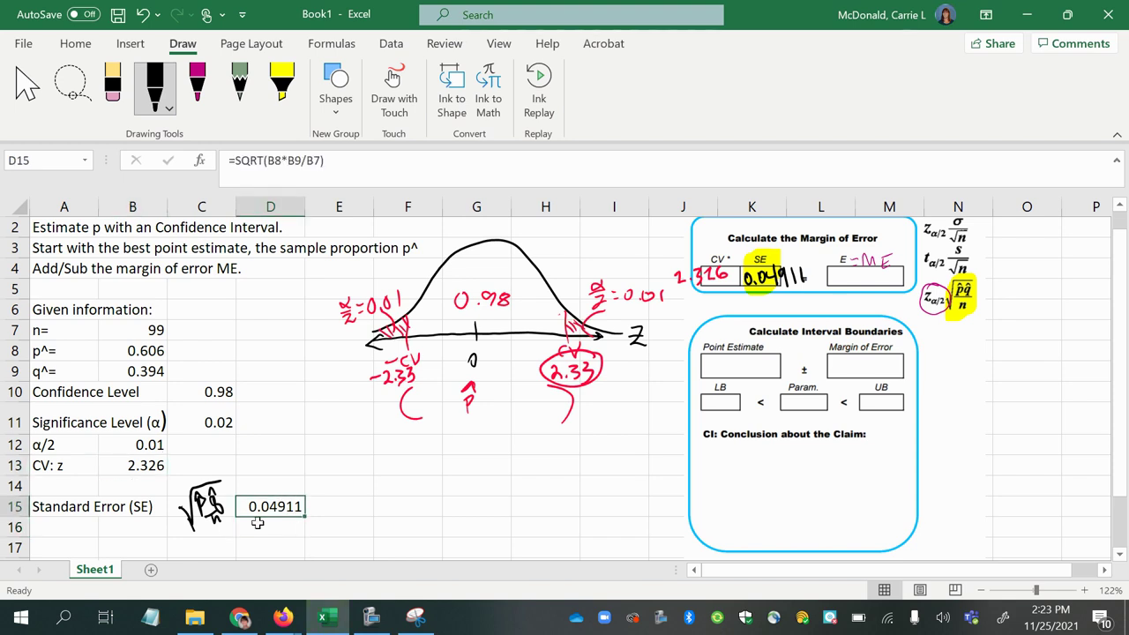
{"action": "left_click", "coordinate": [72, 530]}
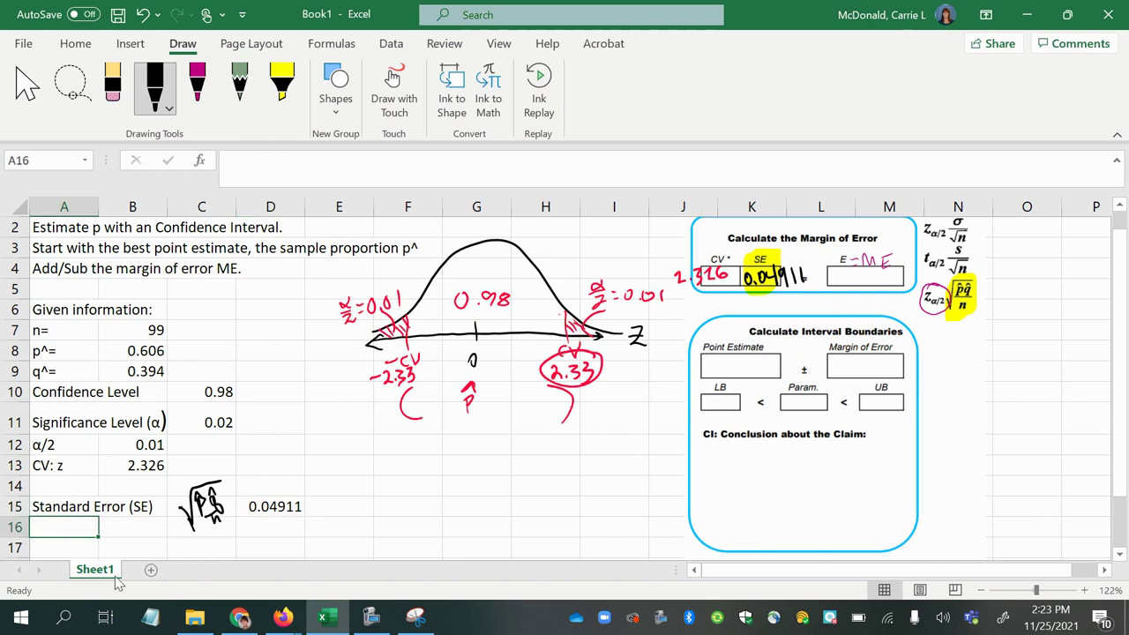
Step: Label A17 'ME' and compute the margin of error =B13*D15 in B17, giving 0.11423
{"action": "left_click", "coordinate": [76, 547]}
{"action": "type", "text": "ME"}
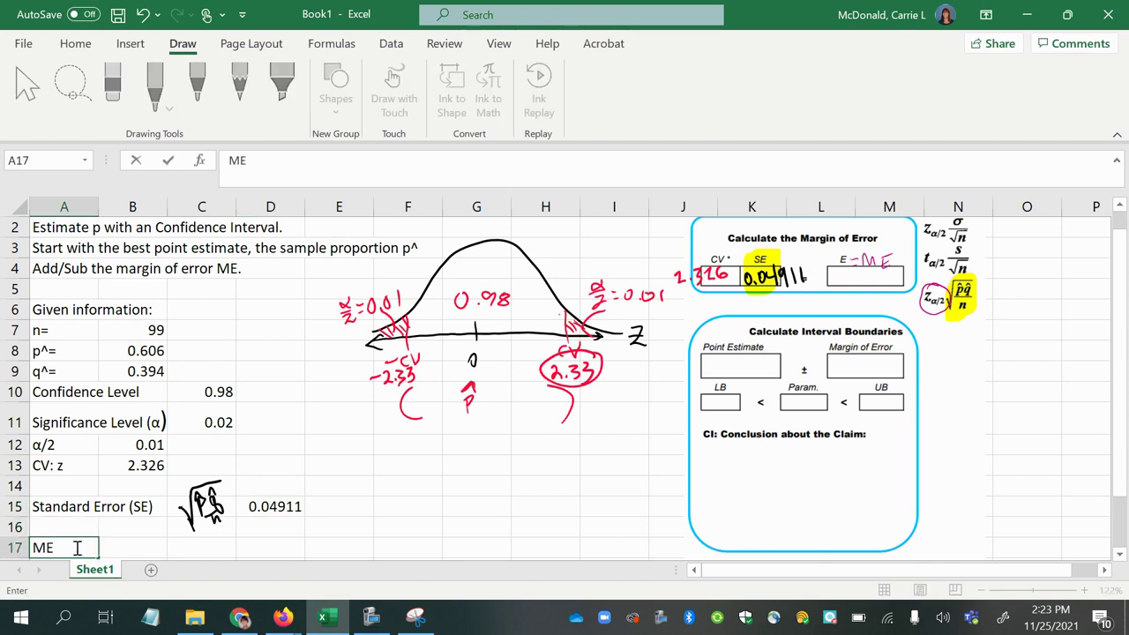
{"action": "key", "text": "Tab"}
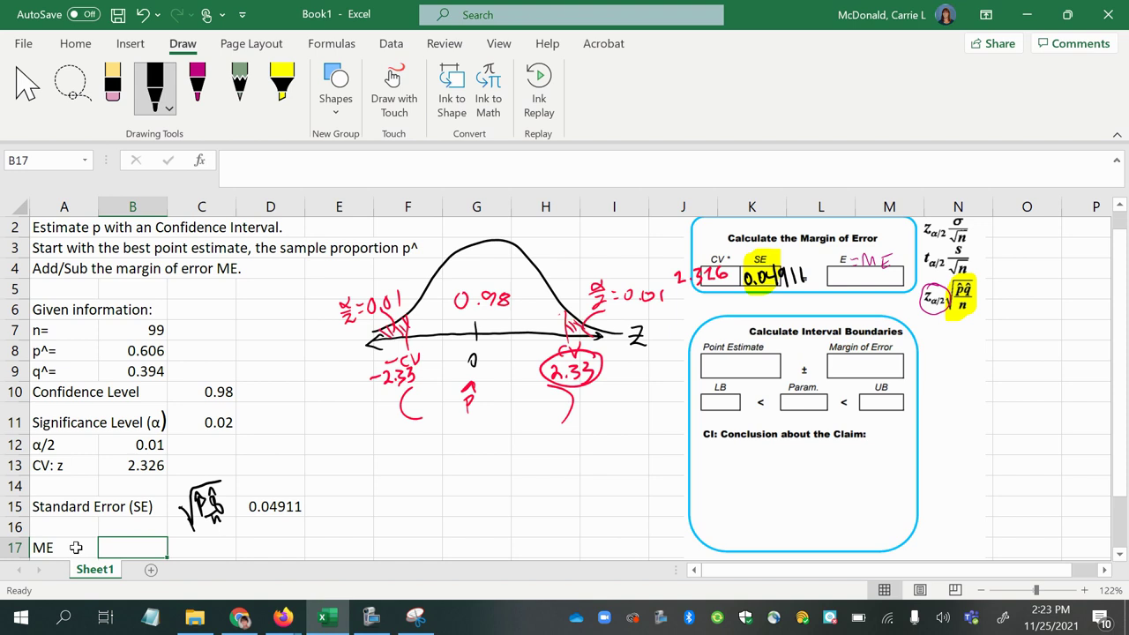
{"action": "type", "text": "="}
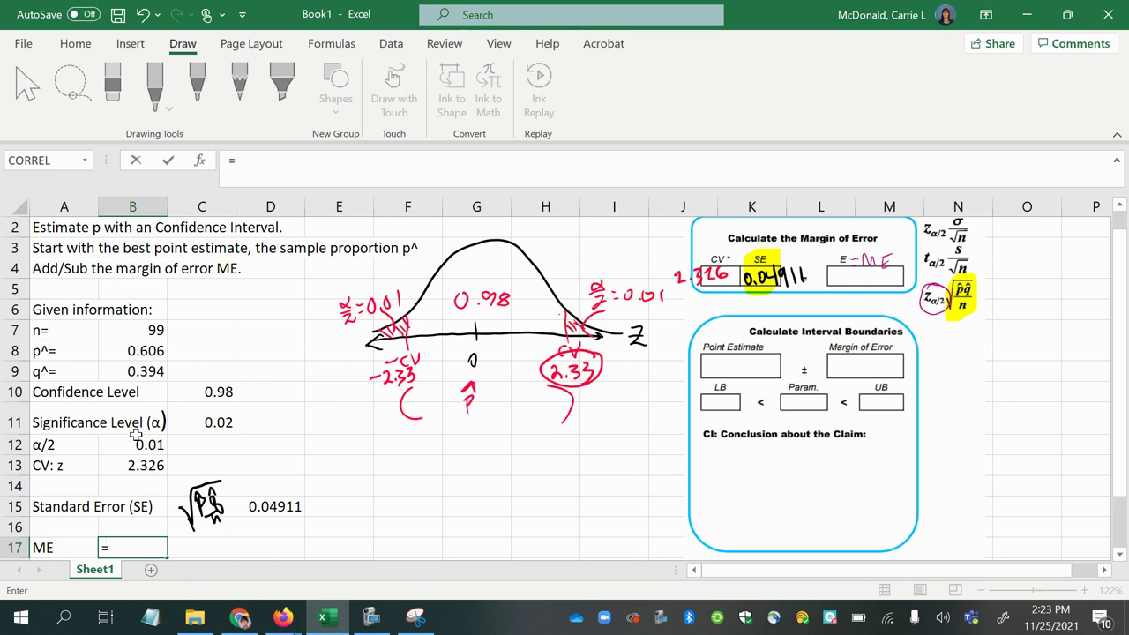
{"action": "left_click", "coordinate": [144, 470]}
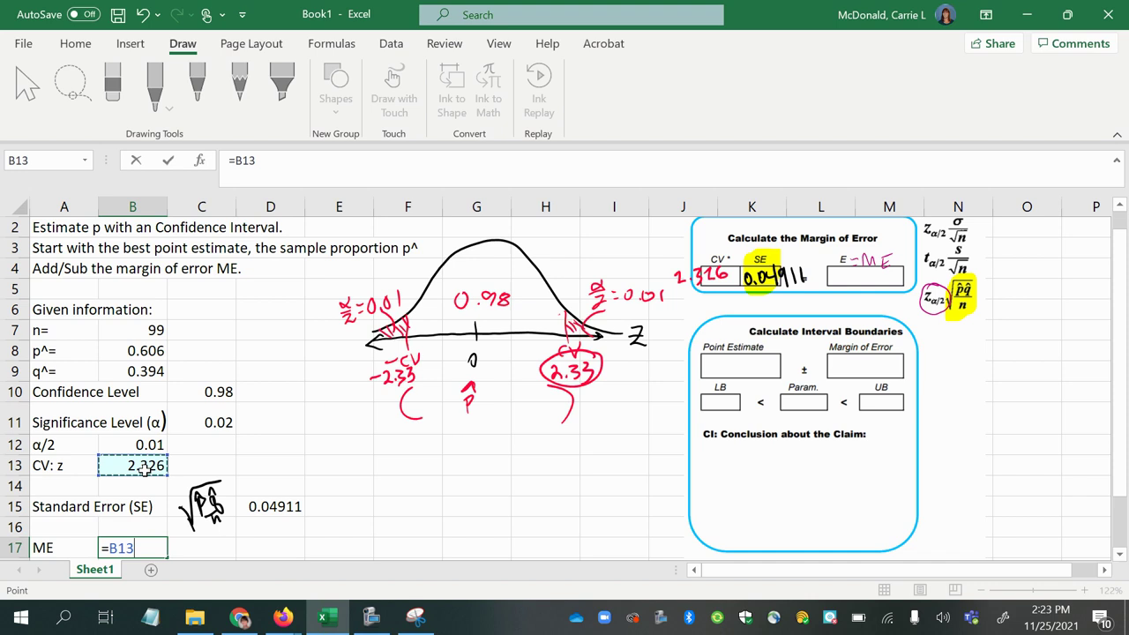
{"action": "type", "text": "*"}
{"action": "left_click", "coordinate": [284, 508]}
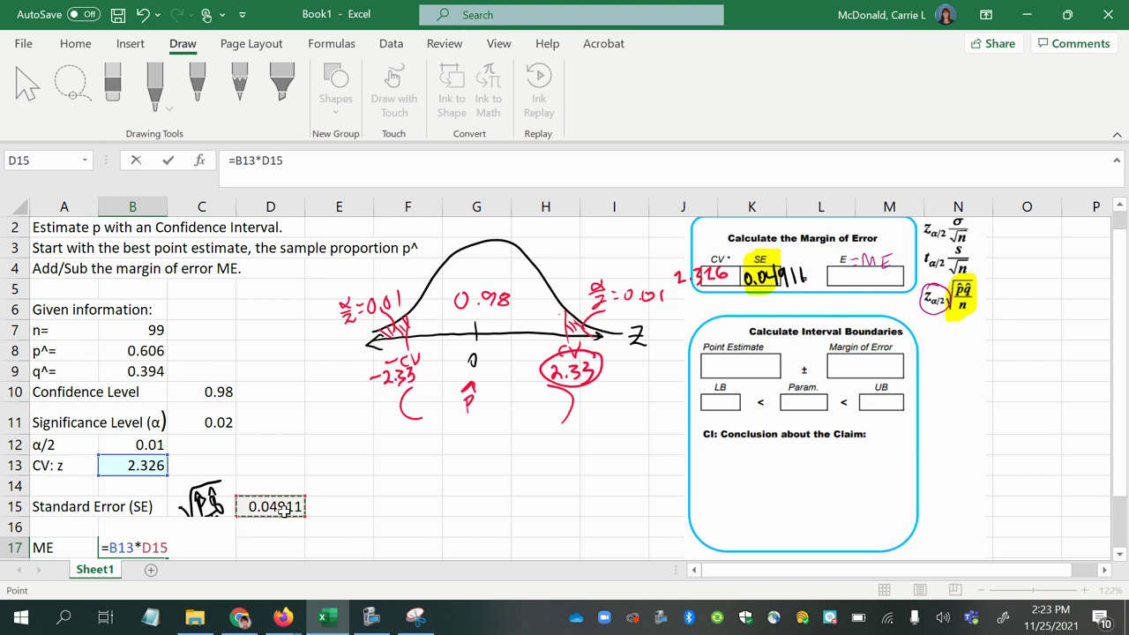
{"action": "key", "text": "Return"}
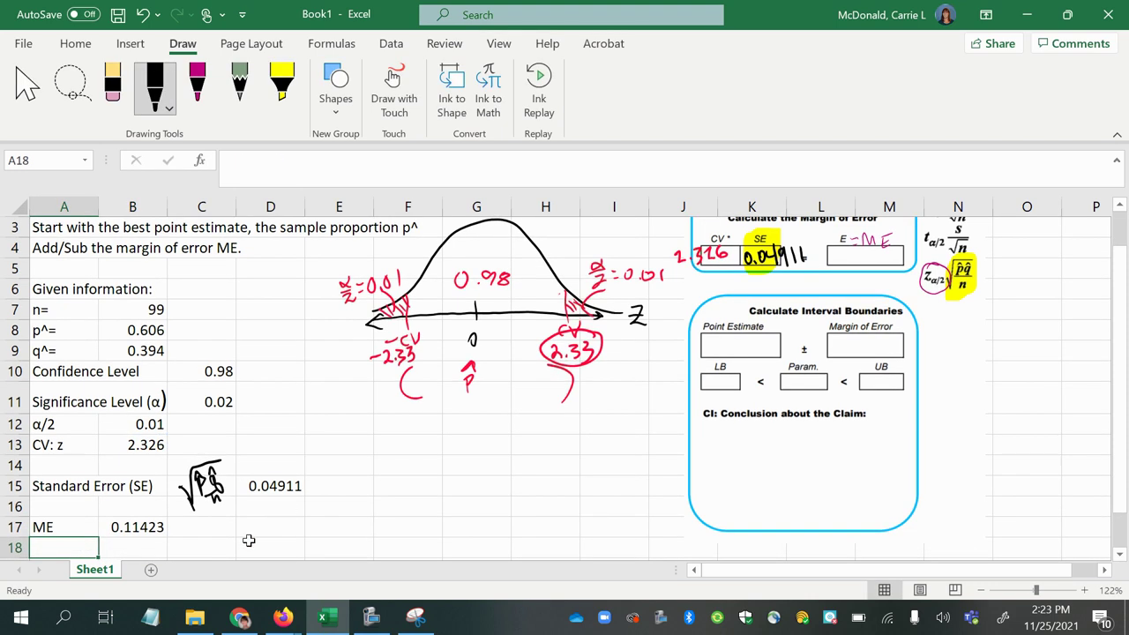
Step: Check the 0.11423 margin of error in B17 and bring the Lumen OHM question back up
{"action": "left_click", "coordinate": [129, 531]}
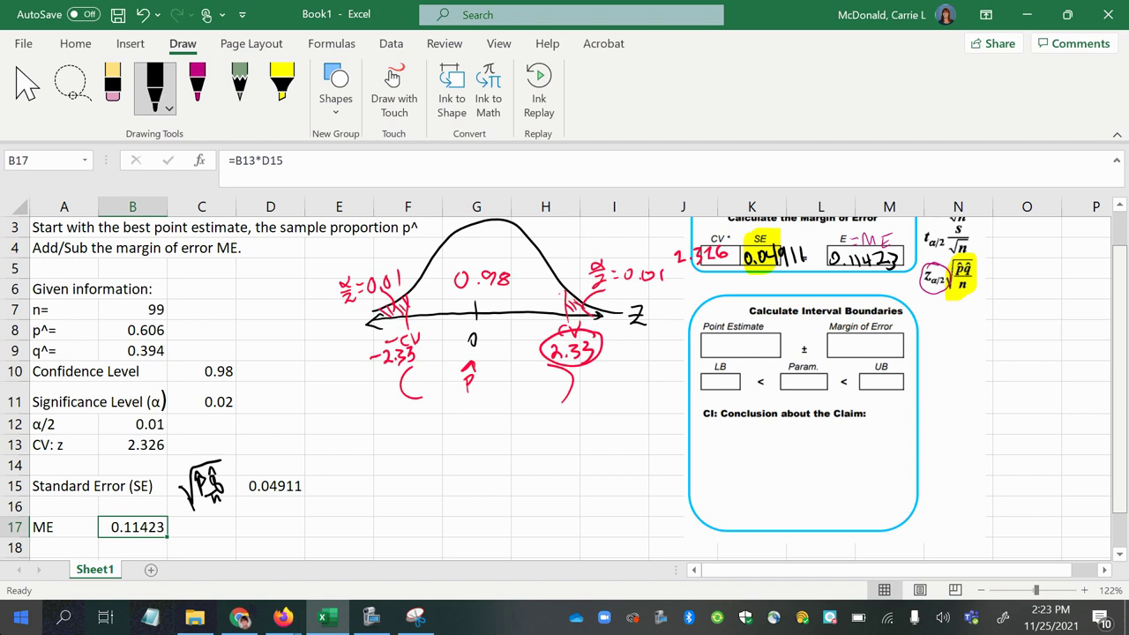
{"action": "mouse_move", "coordinate": [282, 617]}
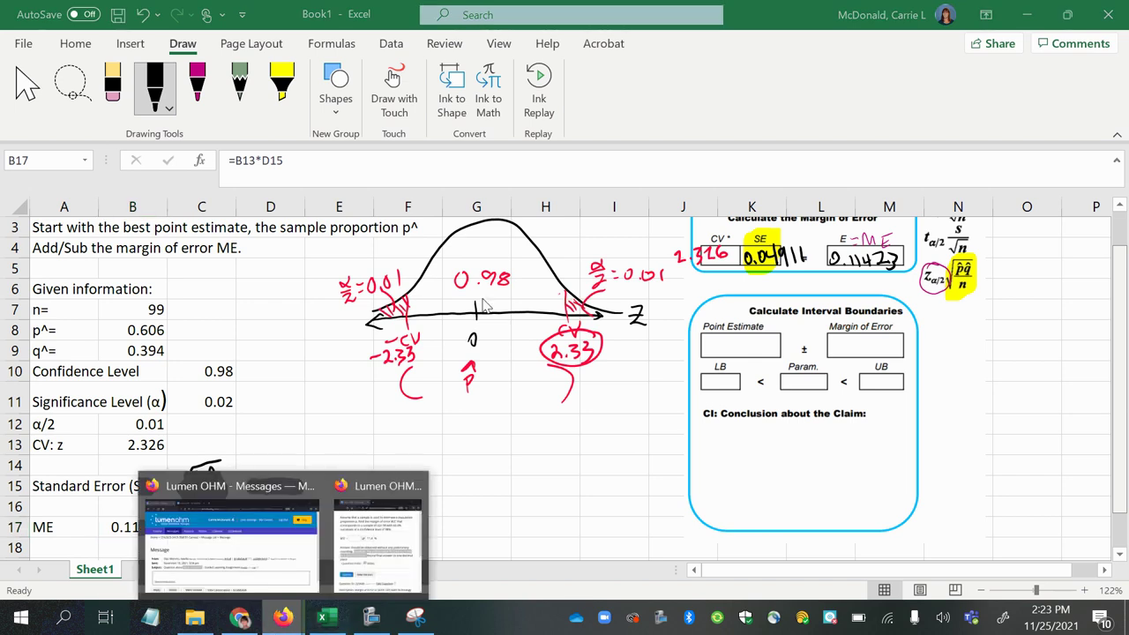
{"action": "left_click", "coordinate": [378, 563]}
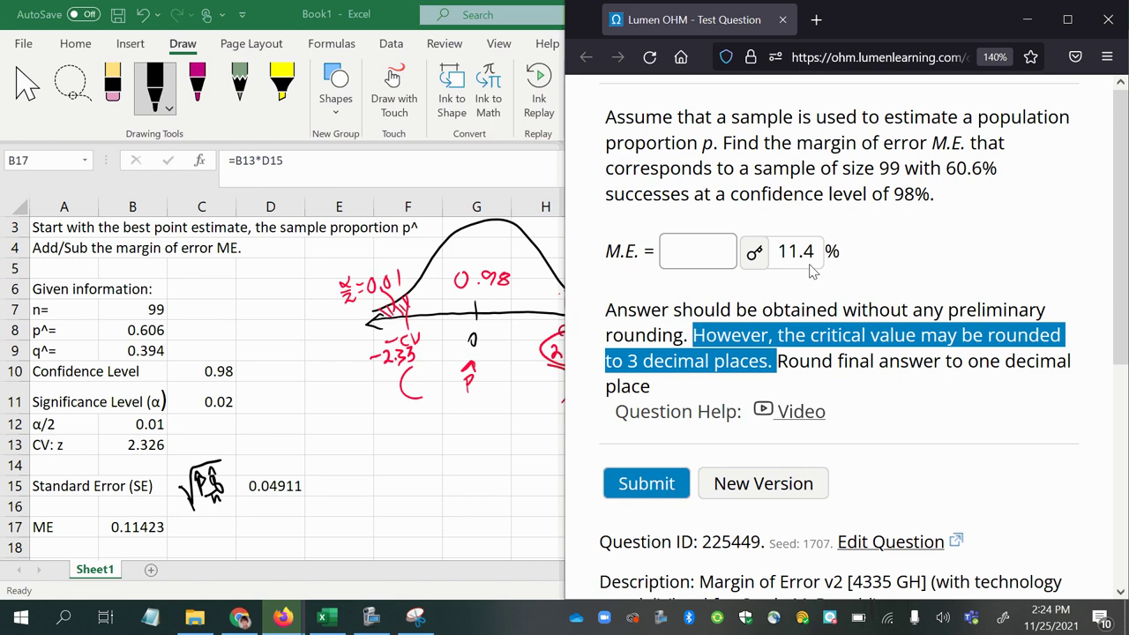
Step: Snap the Excel window to the left half of the screen beside the Lumen OHM question
{"action": "left_click", "coordinate": [391, 20]}
{"action": "left_click_drag", "start_coordinate": [390, 20], "coordinate": [3, 105]}
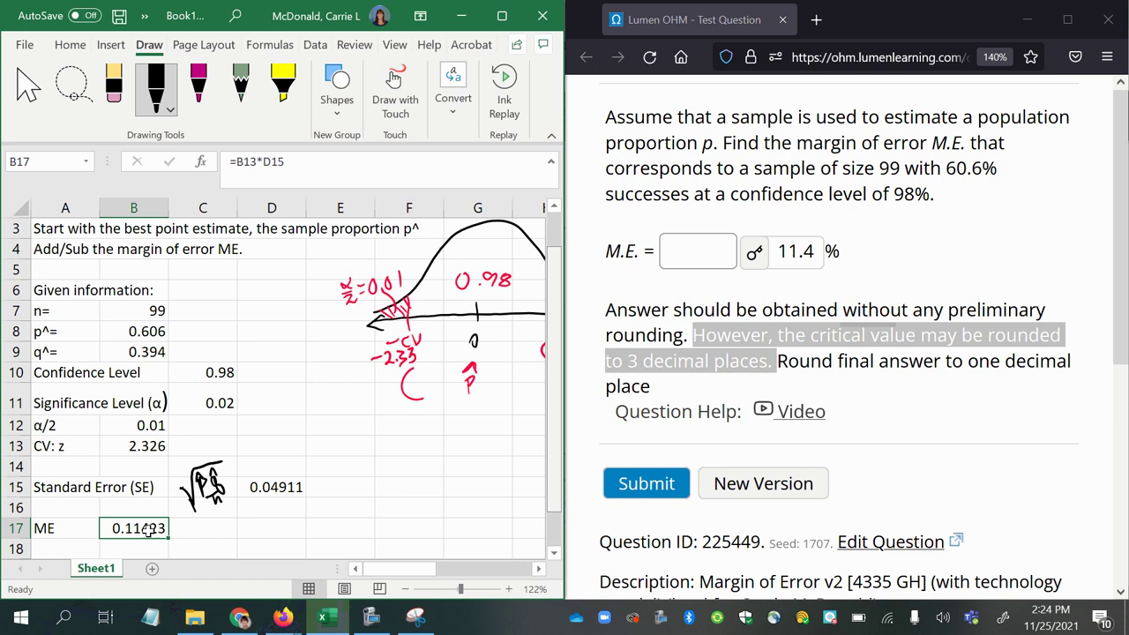
Step: Enter =B17*100 in C17 to express the margin of error as a percentage, 11.4229
{"action": "left_click", "coordinate": [185, 532]}
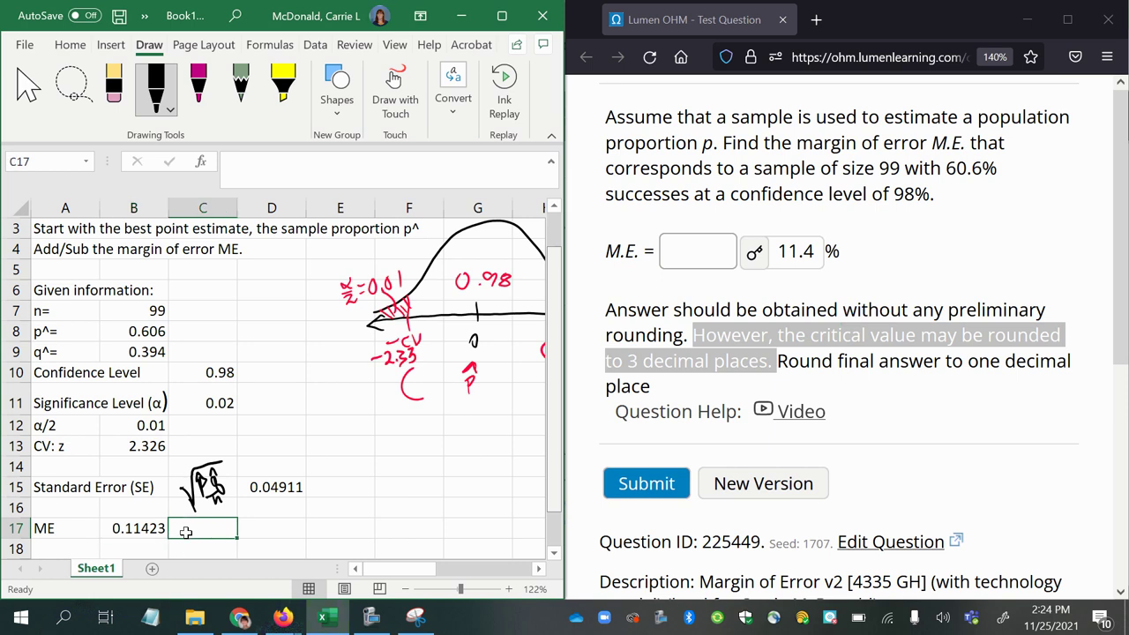
{"action": "type", "text": "="}
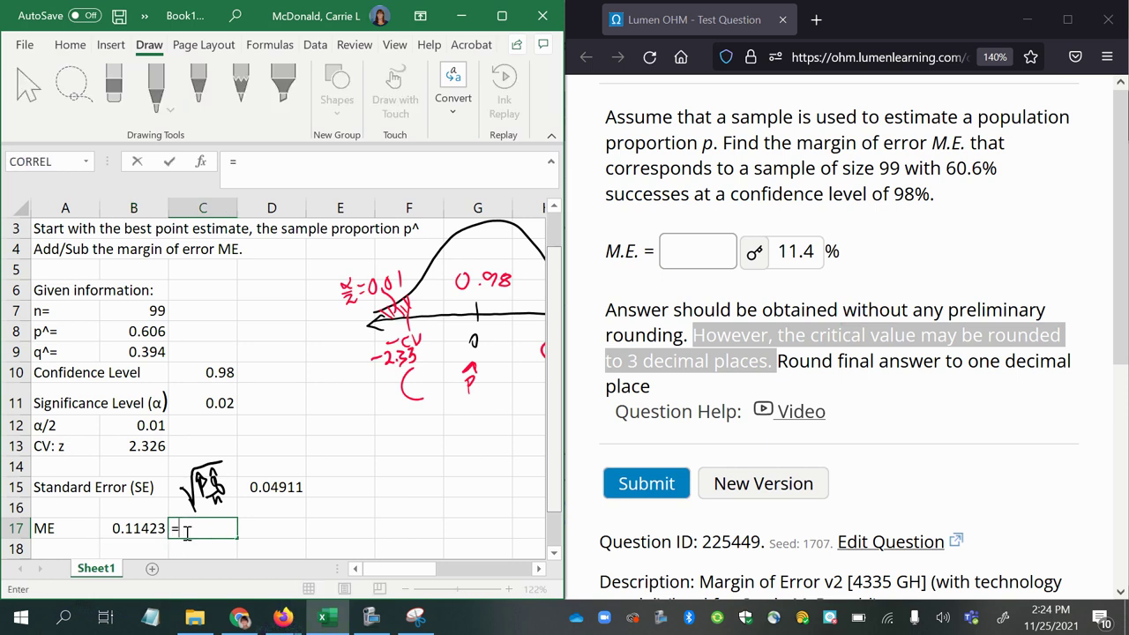
{"action": "left_click", "coordinate": [148, 527]}
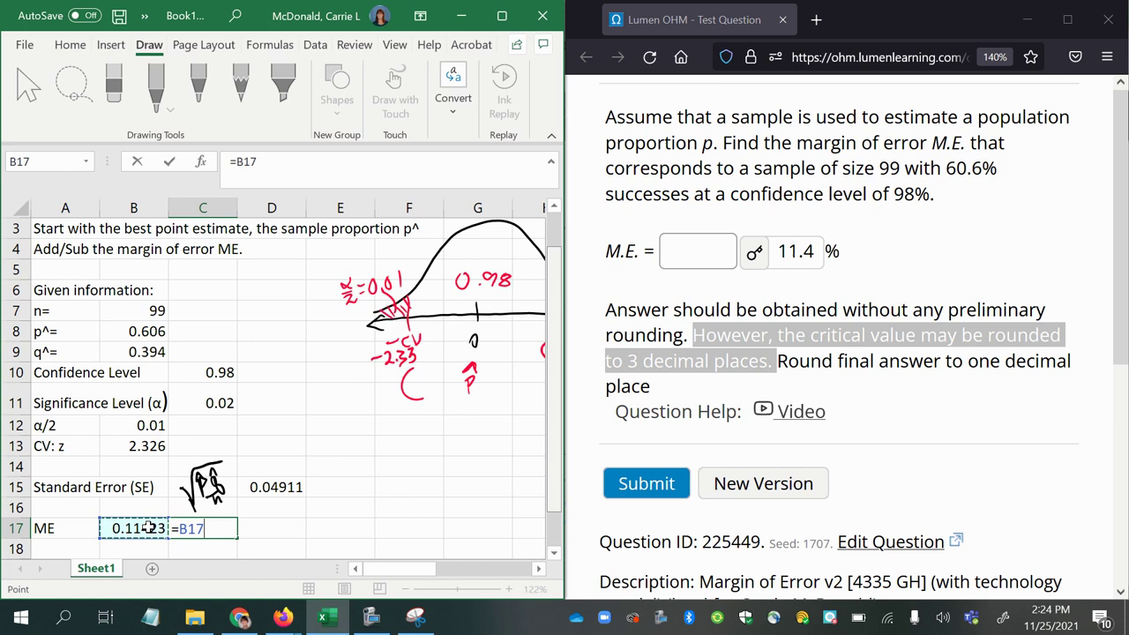
{"action": "type", "text": "*10"}
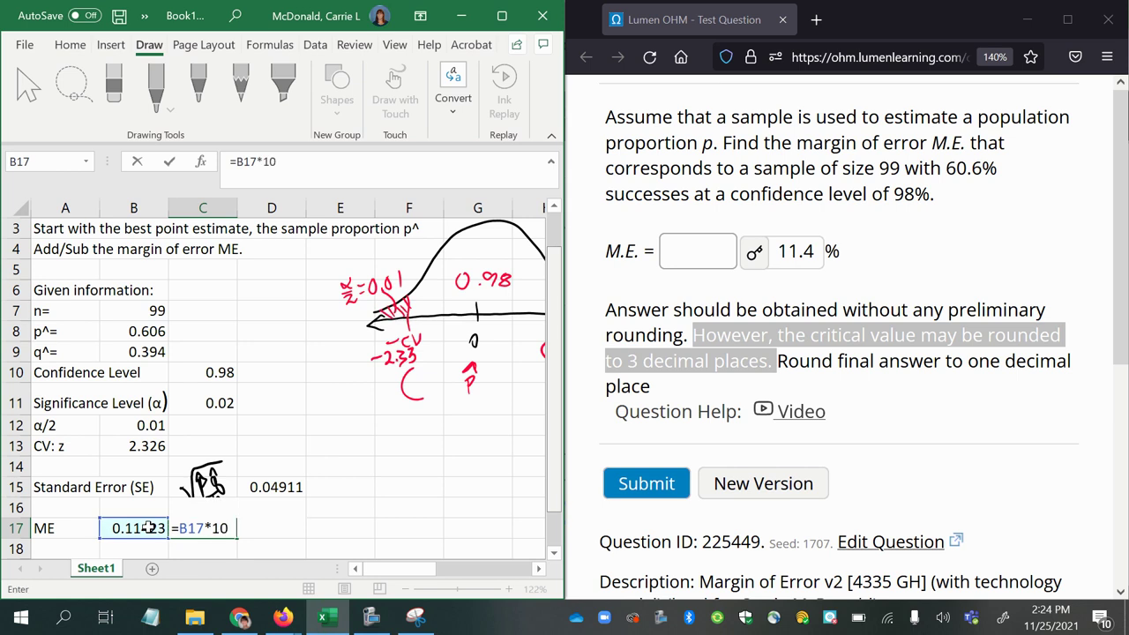
{"action": "type", "text": "0"}
{"action": "key", "text": "Return"}
{"action": "left_click", "coordinate": [202, 524]}
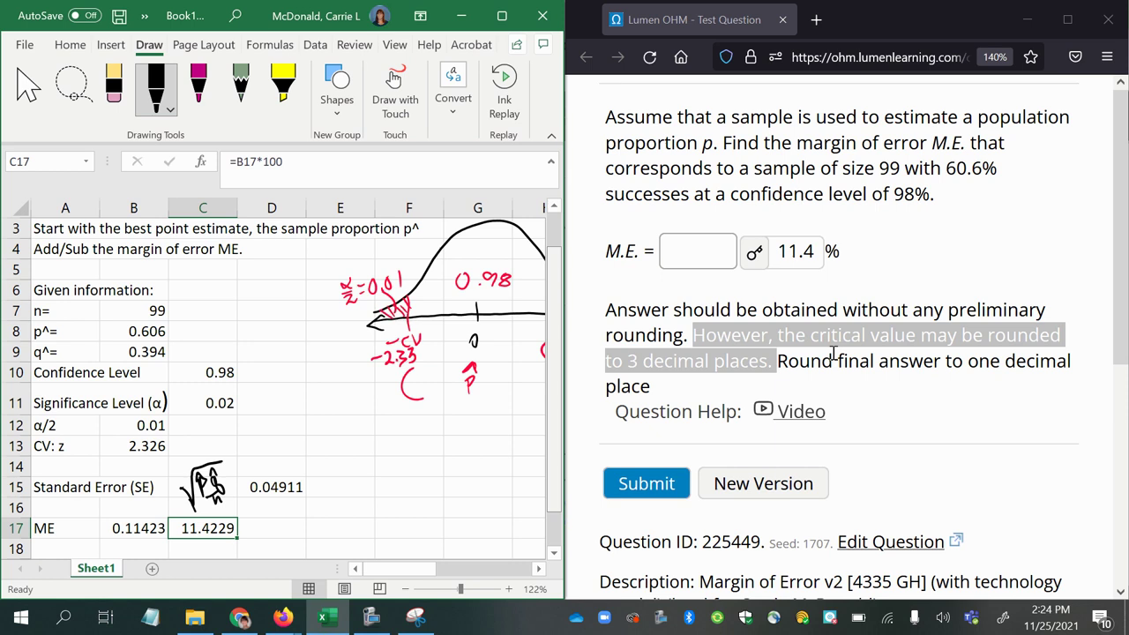
Step: Highlight the question's round-to-one-decimal instruction, then bring up the screen recorder
{"action": "left_click_drag", "start_coordinate": [786, 363], "coordinate": [801, 399]}
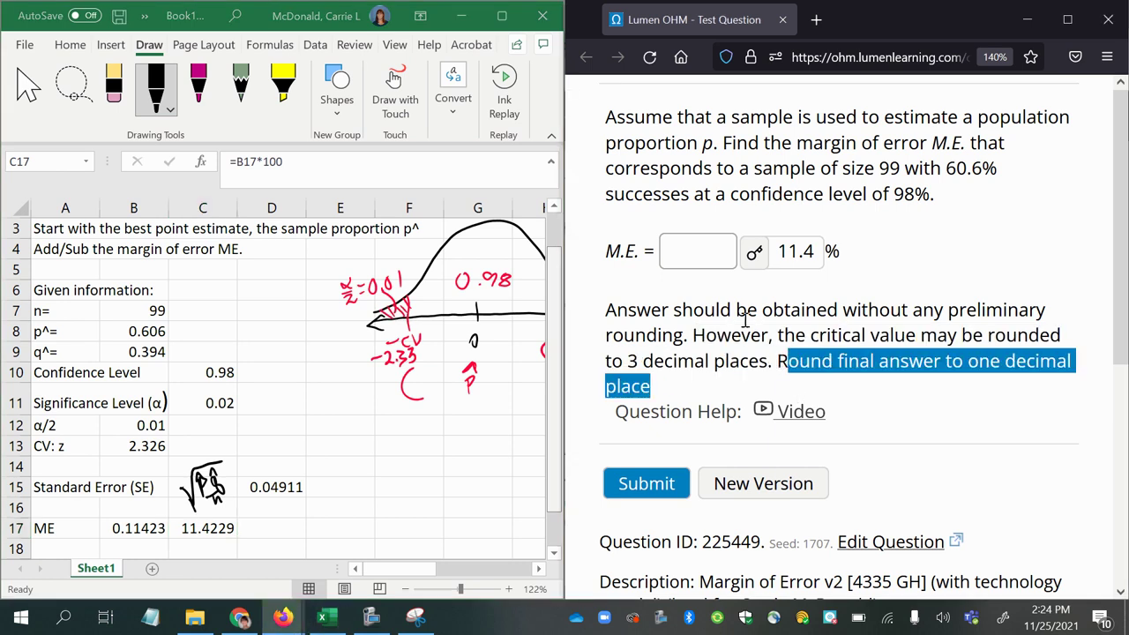
{"action": "left_click", "coordinate": [221, 523]}
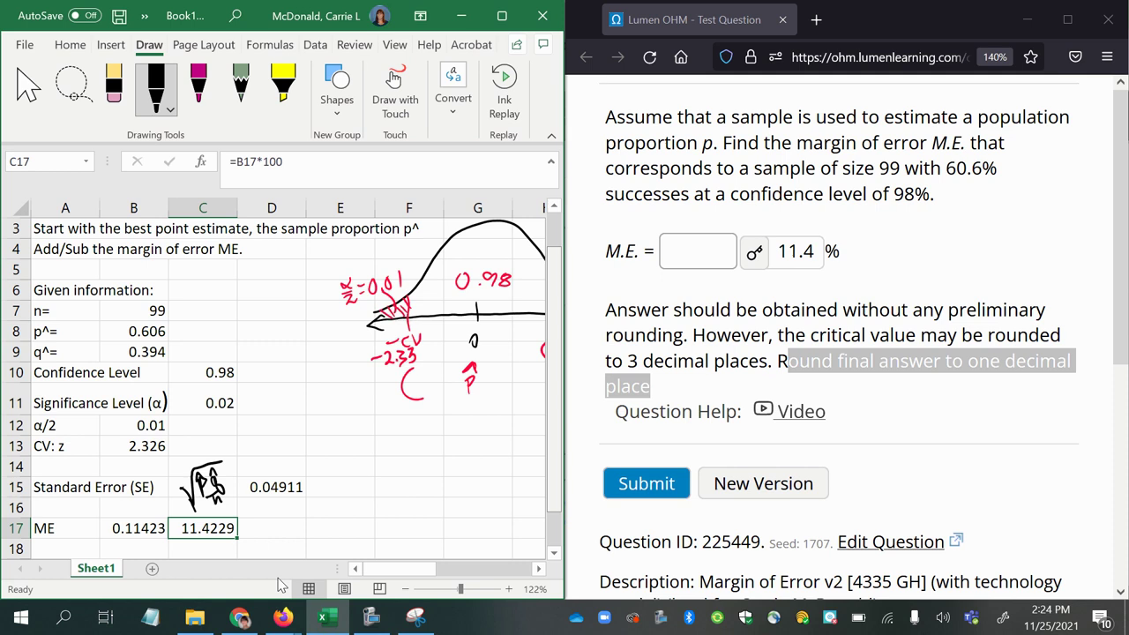
{"action": "left_click", "coordinate": [372, 619]}
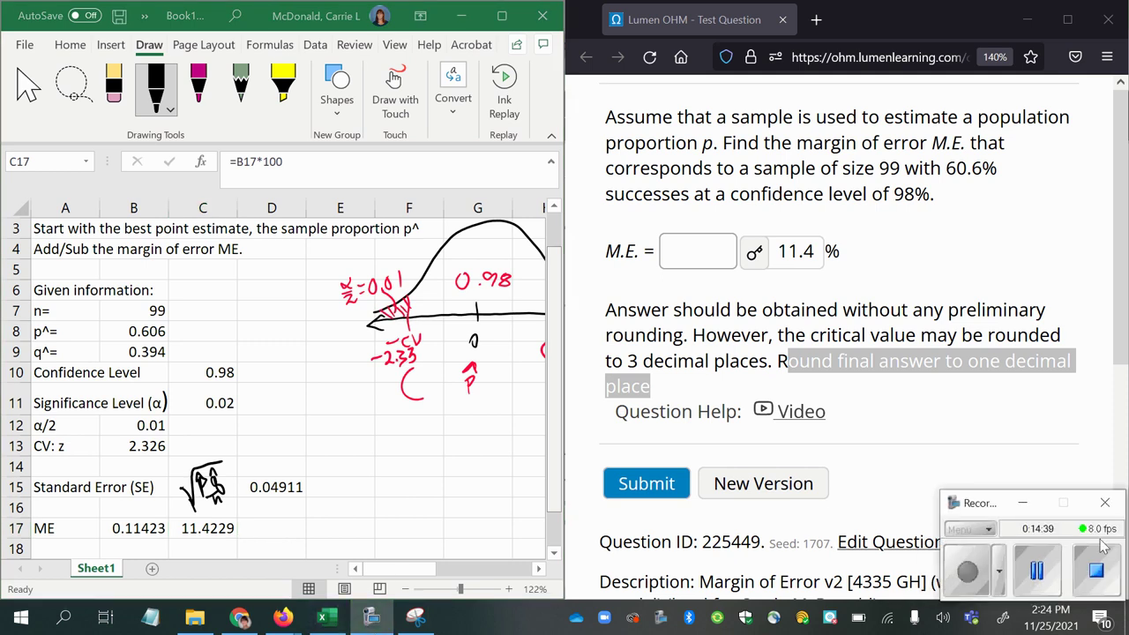